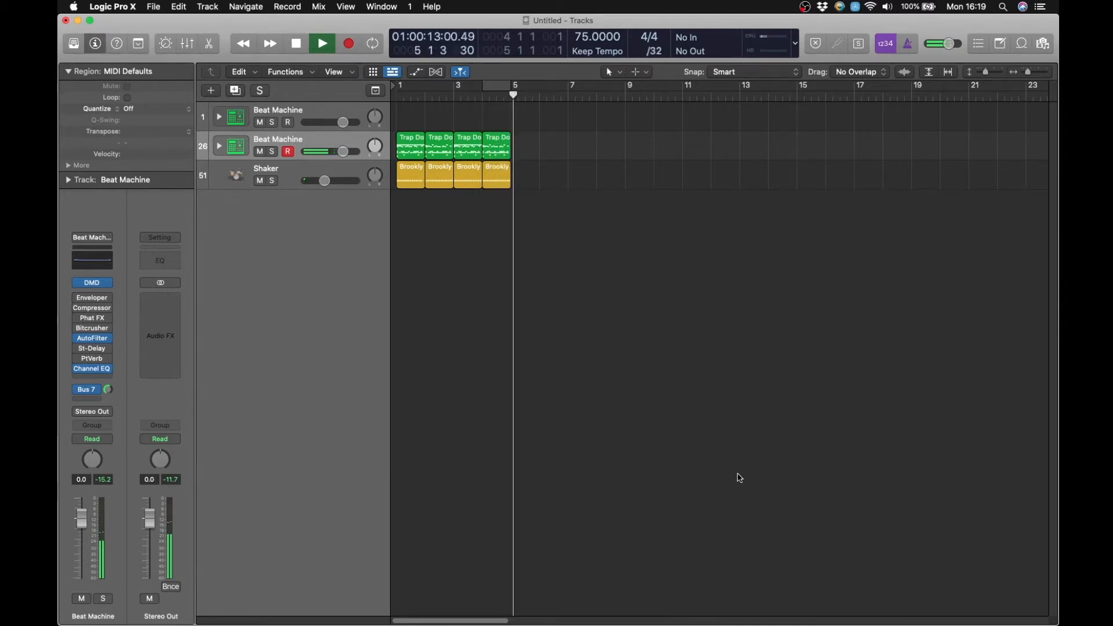
# Step: Stop playback and move all the Trap and Brooklyn regions on the lower two tracks so they start at bar 9
pyautogui.press('space')
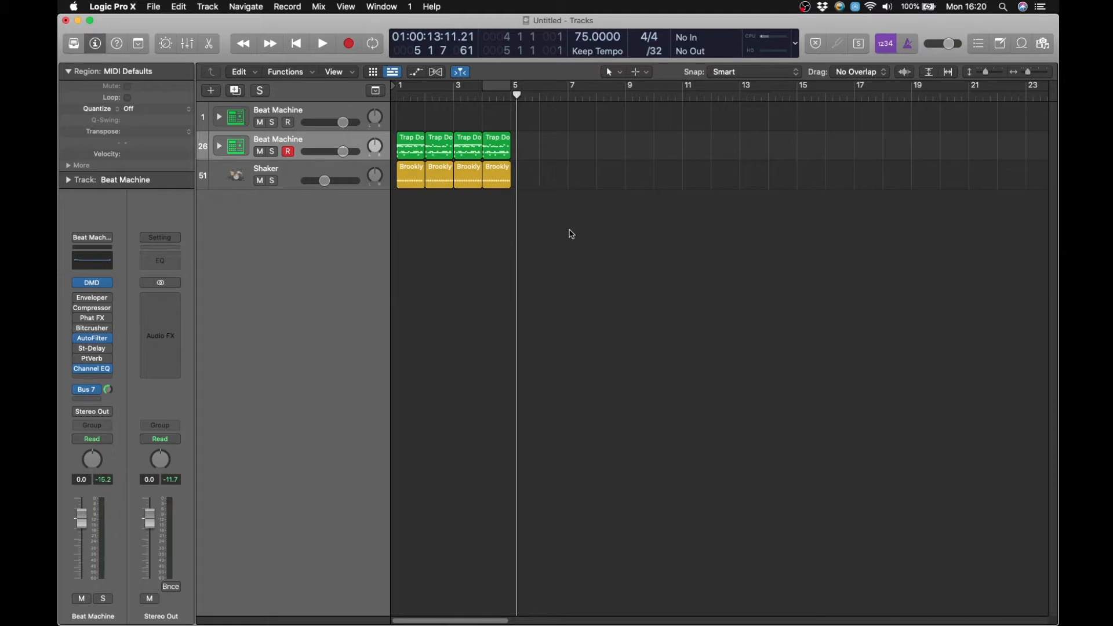
pyautogui.moveTo(563, 231); pyautogui.dragTo(640, 151)
pyautogui.click(568, 239)
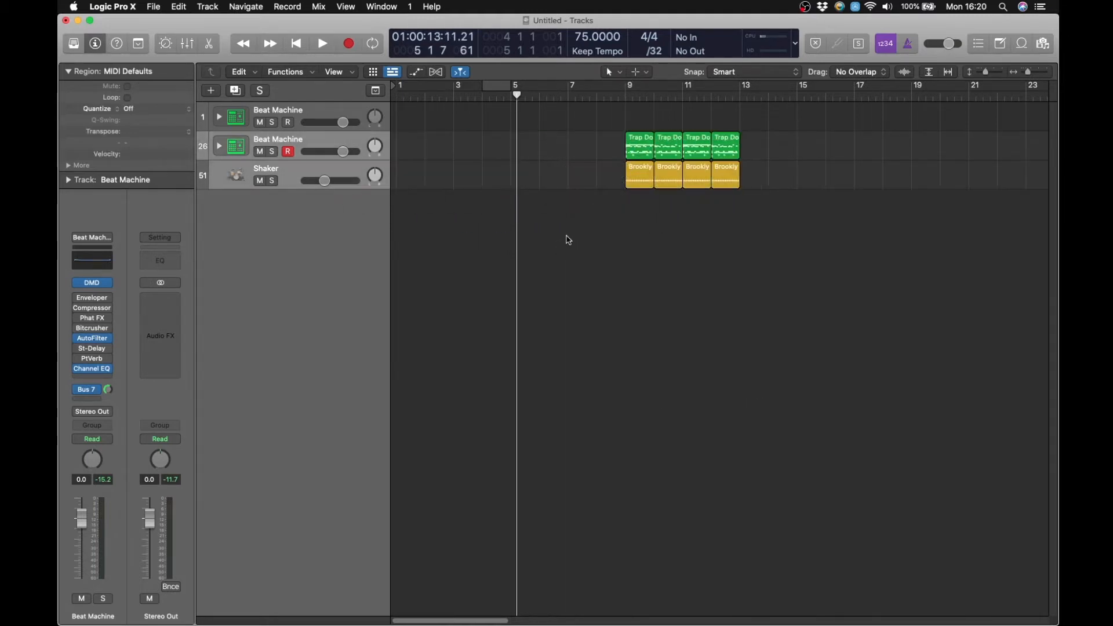
# Step: Select the first Beat Machine track, return the playhead to bar 1, and check the track's patch in the sound Library
pyautogui.click(306, 108)
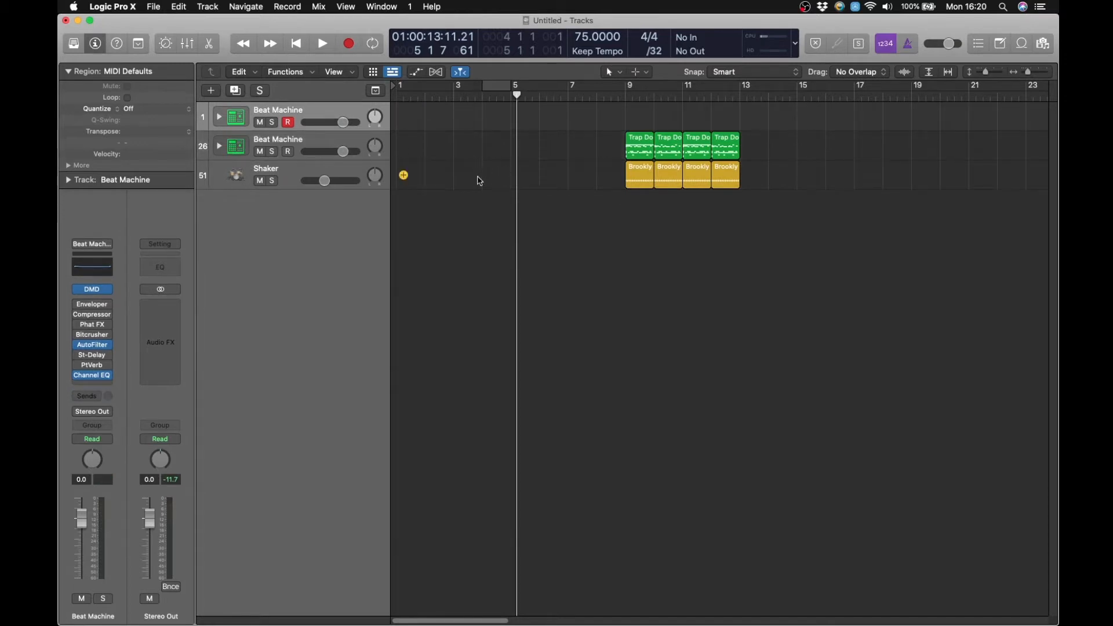
pyautogui.press('Return')
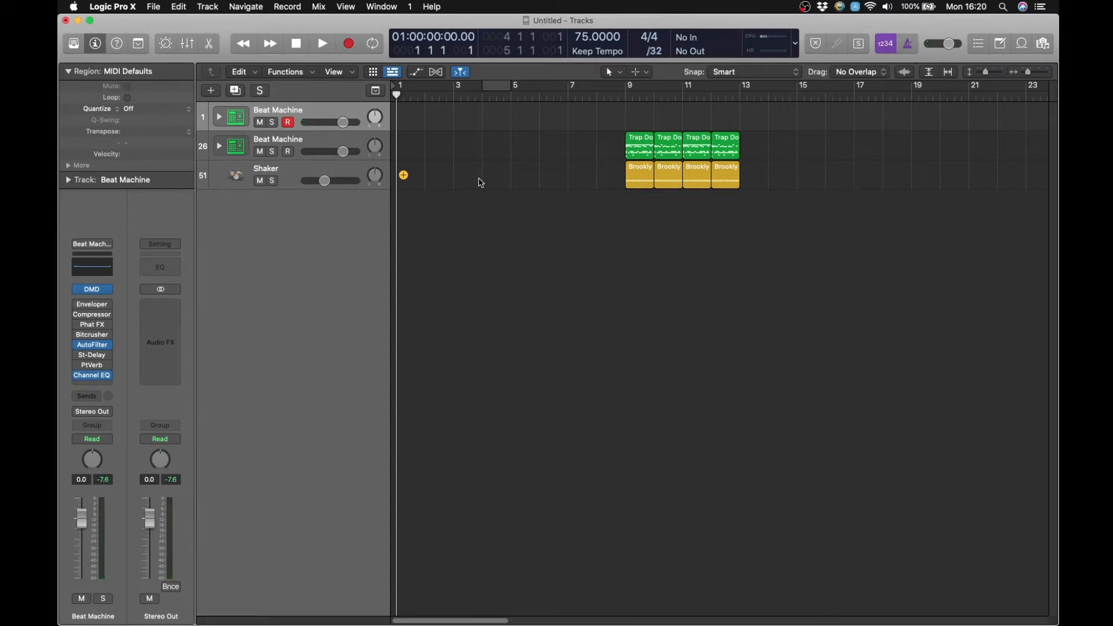
pyautogui.press('y')
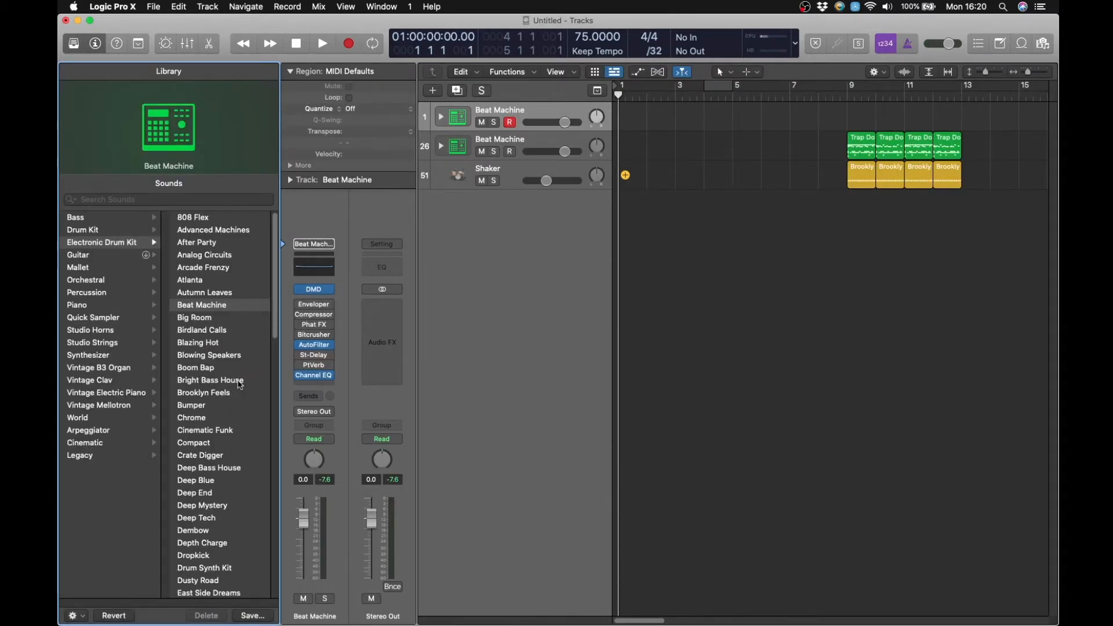
pyautogui.press('y')
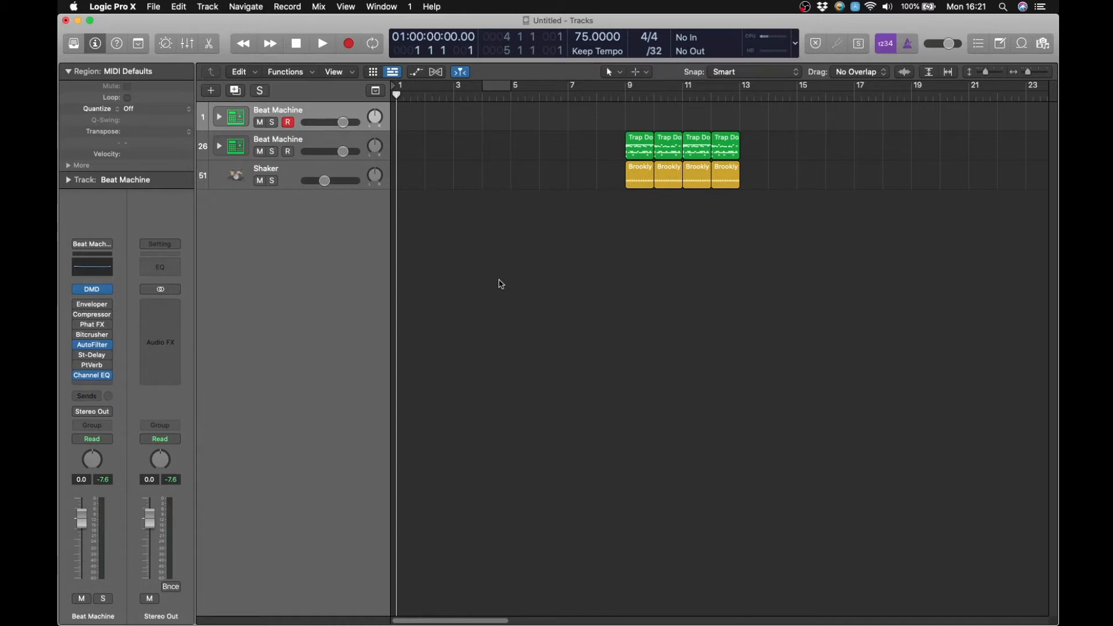
# Step: Draw a one-bar MIDI region at bar 1 of the first Beat Machine track with the Pencil tool and cycle that bar
pyautogui.press('t')
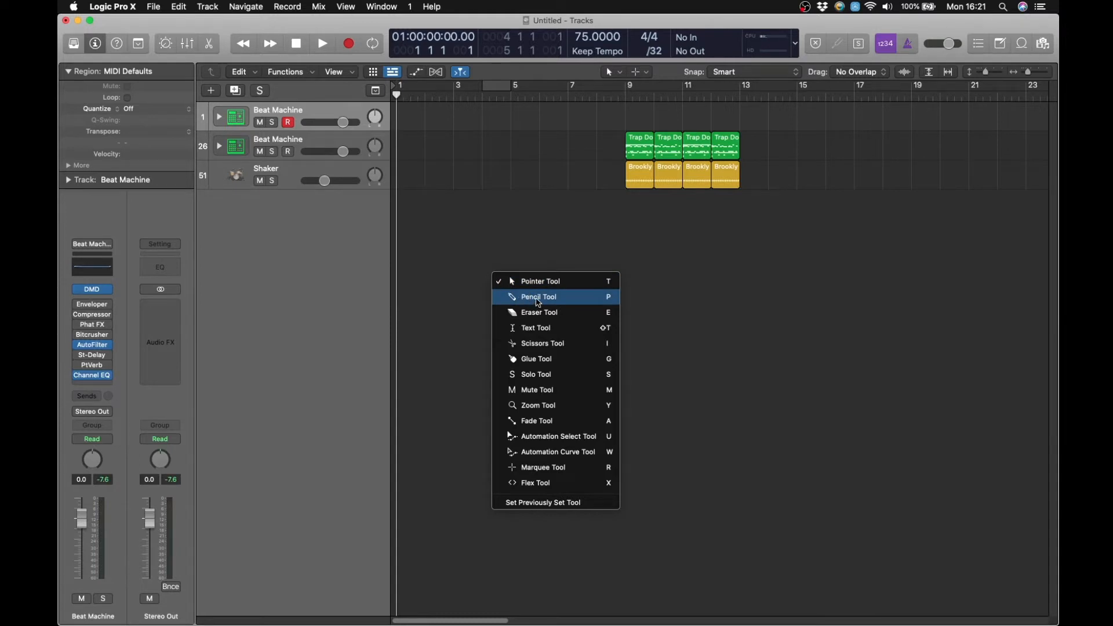
pyautogui.click(538, 298)
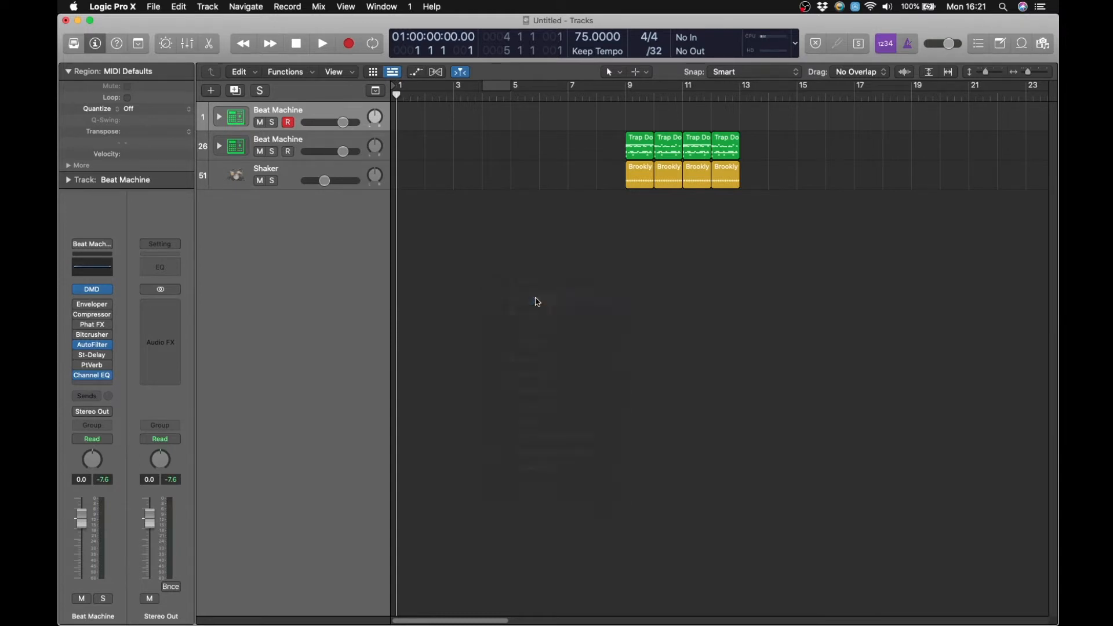
pyautogui.click(406, 120)
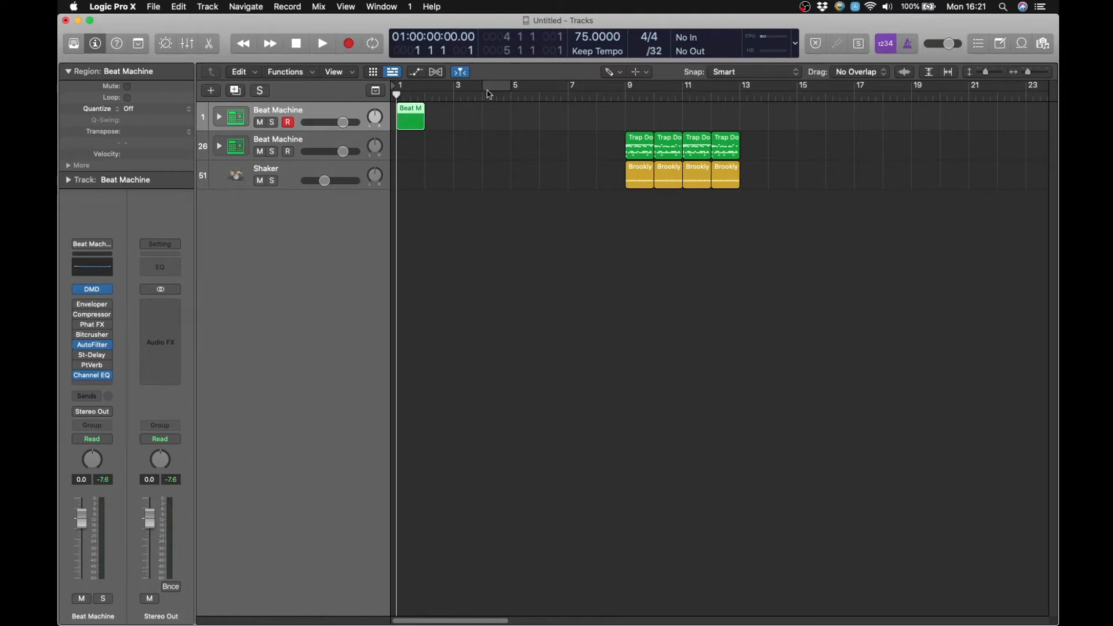
pyautogui.moveTo(398, 88); pyautogui.dragTo(417, 86)
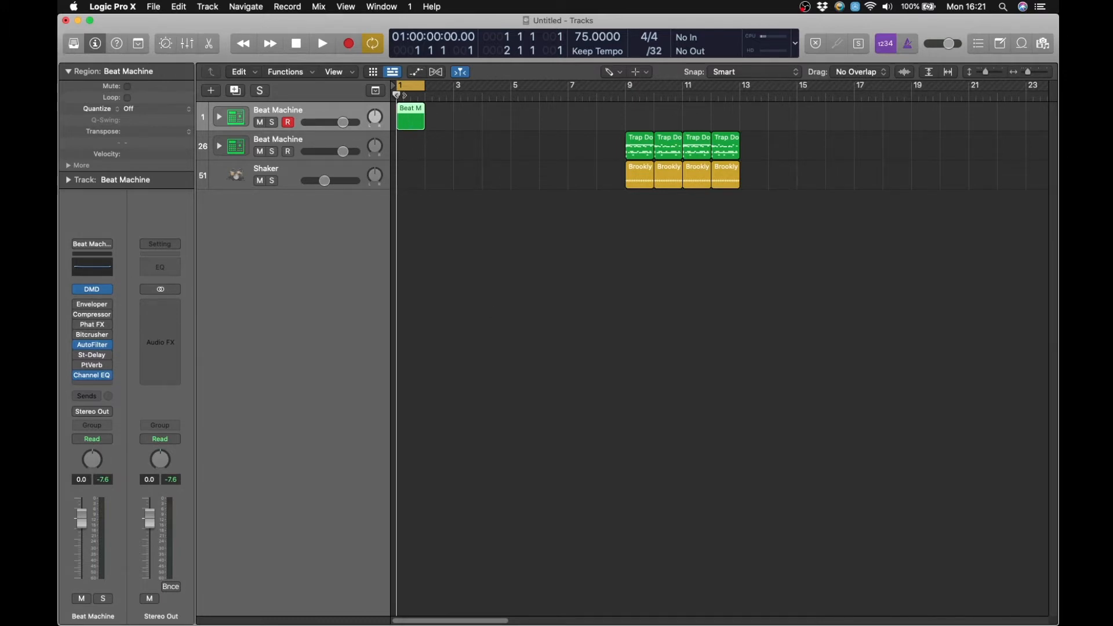
# Step: Open the new region in the Piano Roll and audition the drum sounds from Kick 1 upward
pyautogui.doubleClick(414, 124)
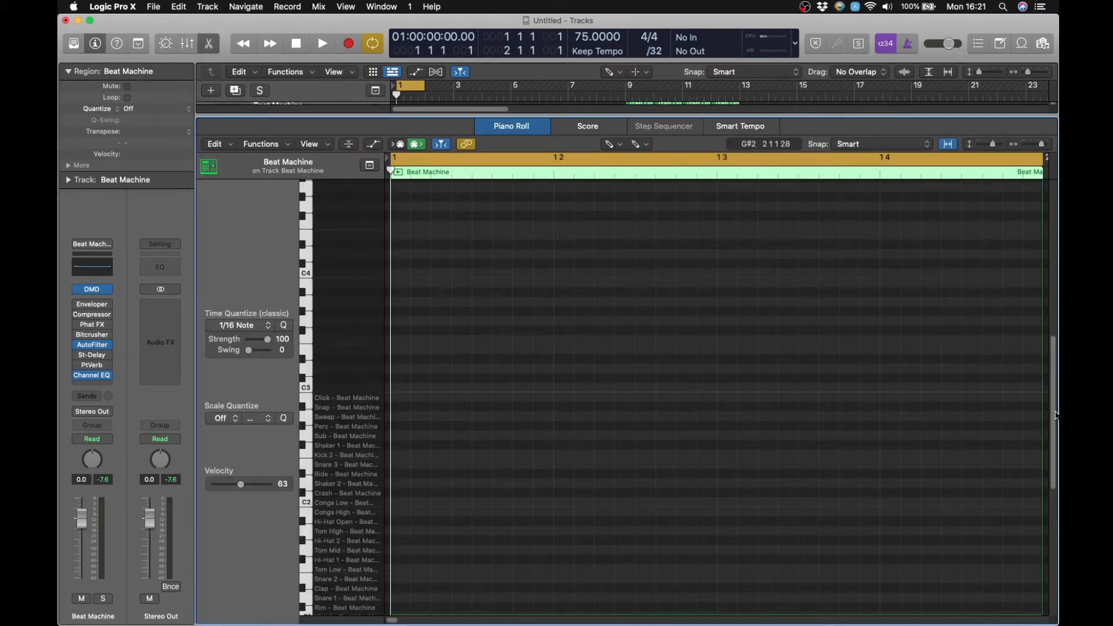
pyautogui.scroll(-5, 850, 452)
pyautogui.scroll(1, 1025, 464)
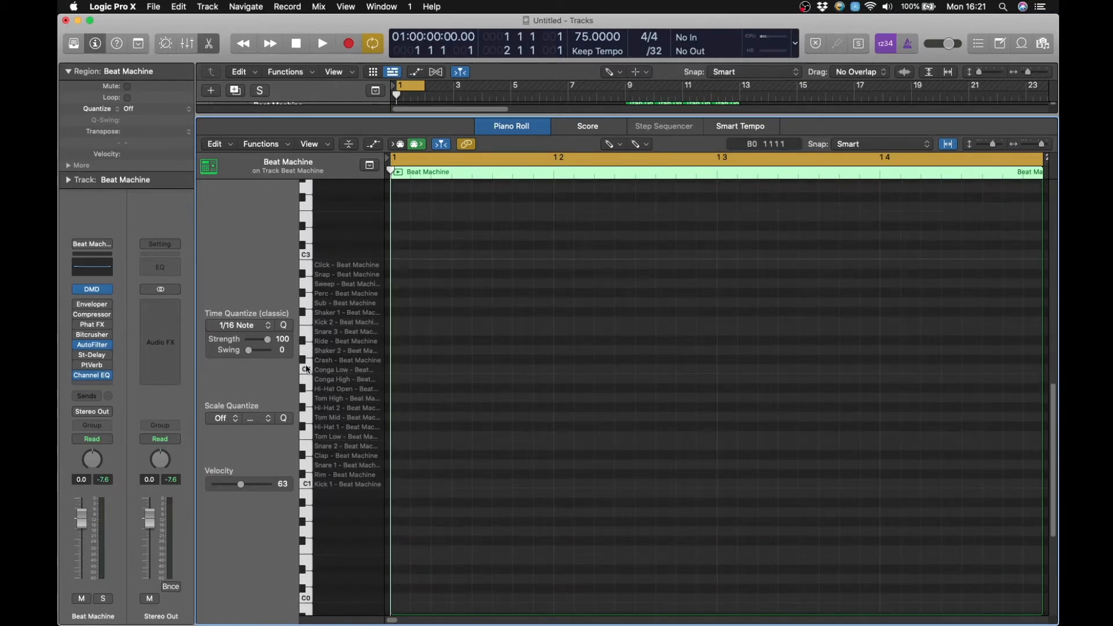
pyautogui.click(307, 486)
pyautogui.moveTo(306, 484); pyautogui.dragTo(307, 388)
# Step: Choose the Pencil tool for the Piano Roll and set the grid division to /16
pyautogui.press('t')
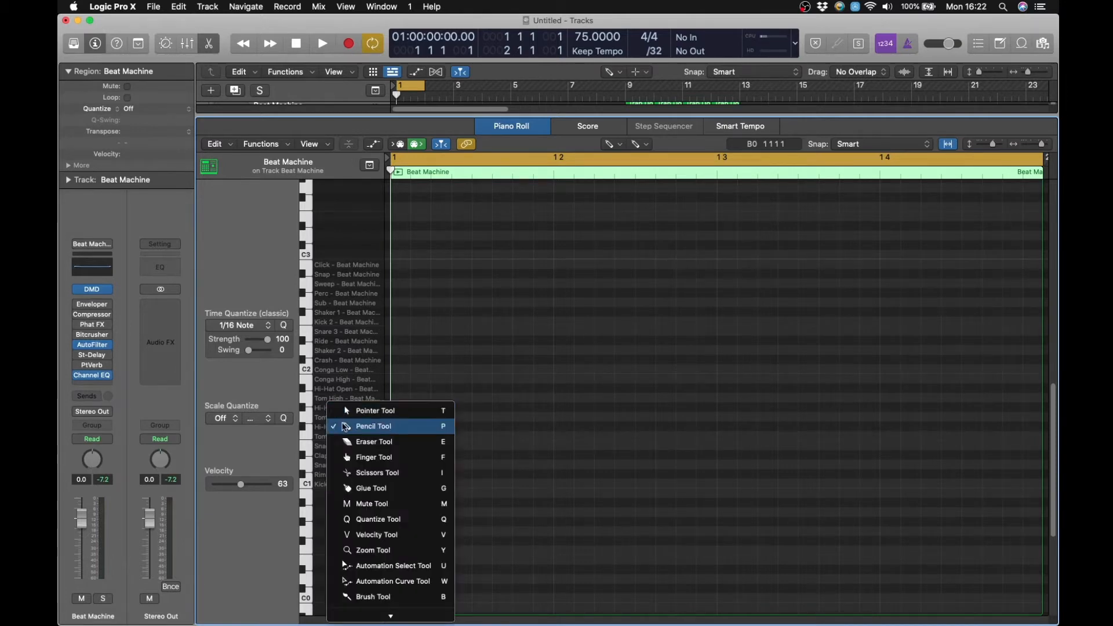
pyautogui.click(346, 427)
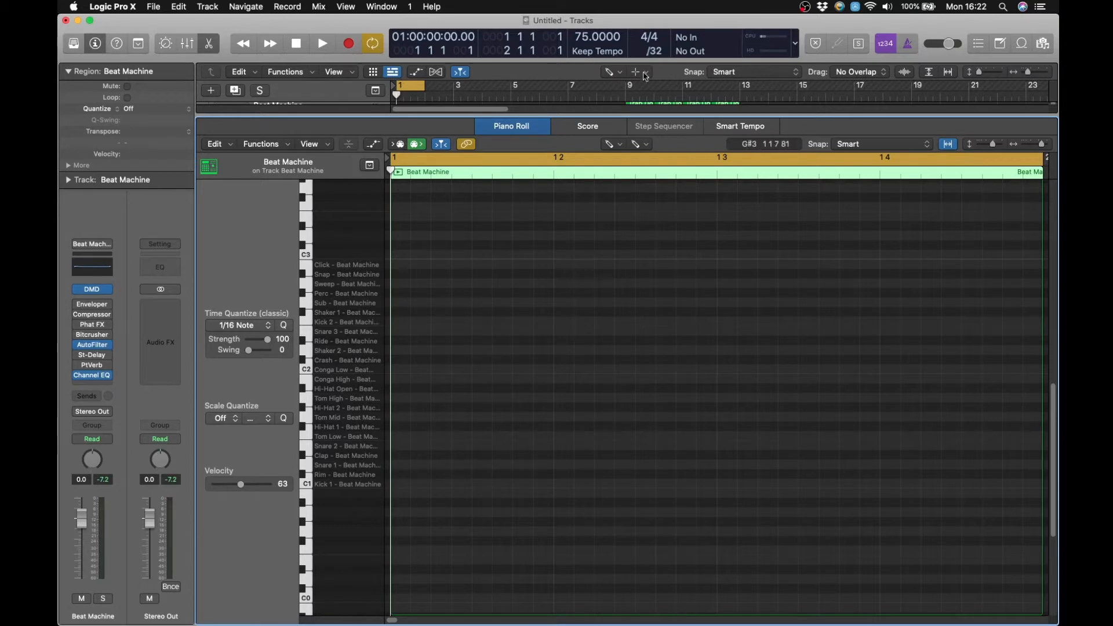
pyautogui.click(655, 54)
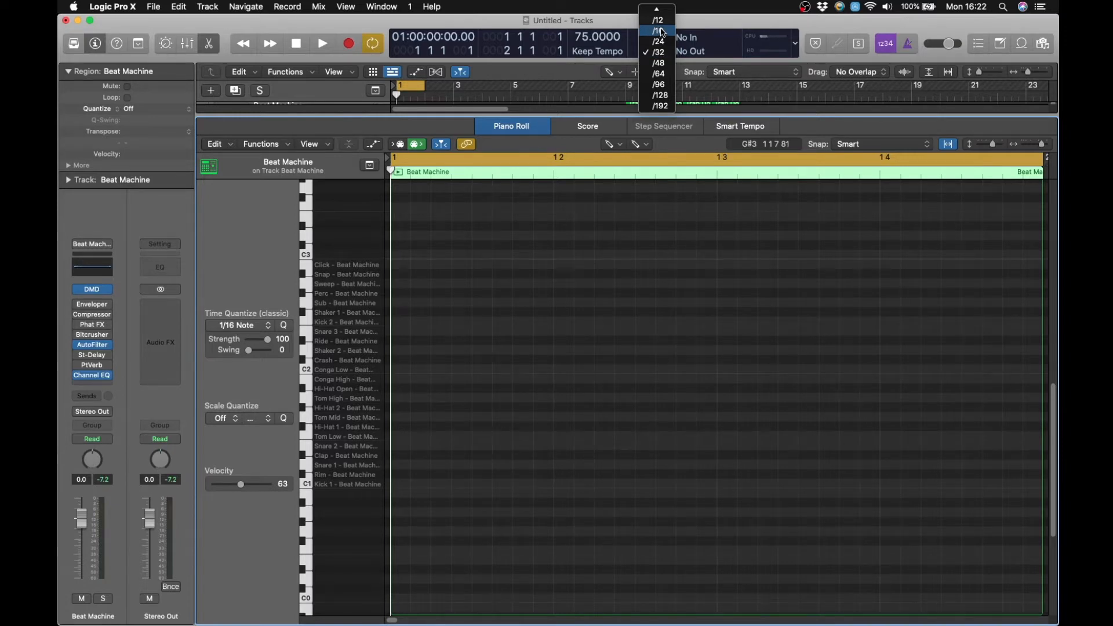
pyautogui.click(659, 31)
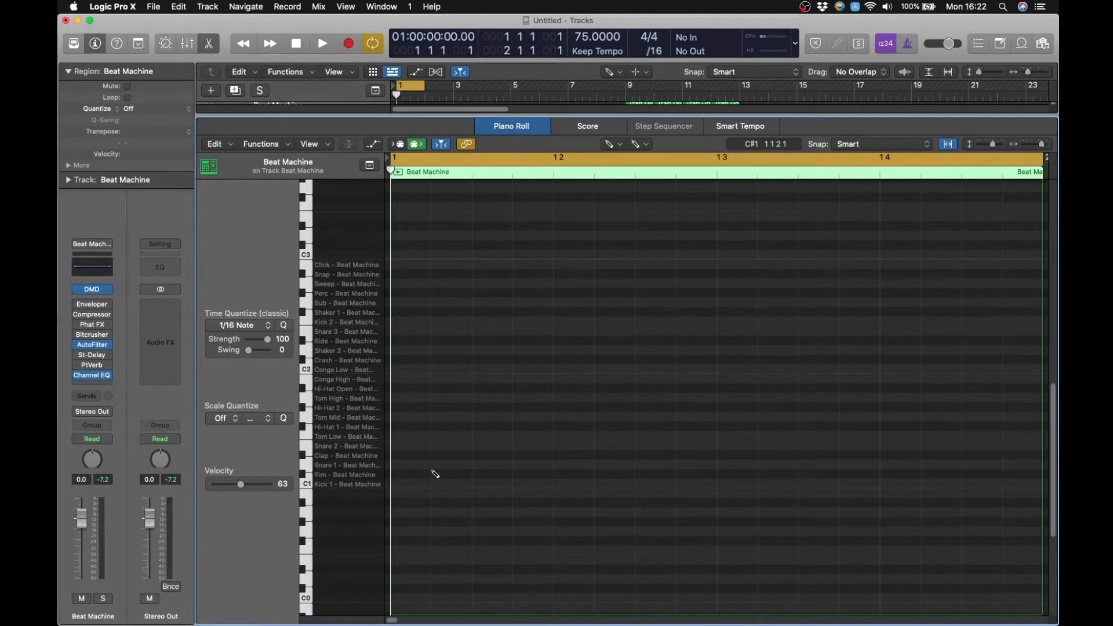
# Step: Draw a Kick 1 note on beat 1 and shorten it to a length of 0 0 0 120
pyautogui.click(399, 484)
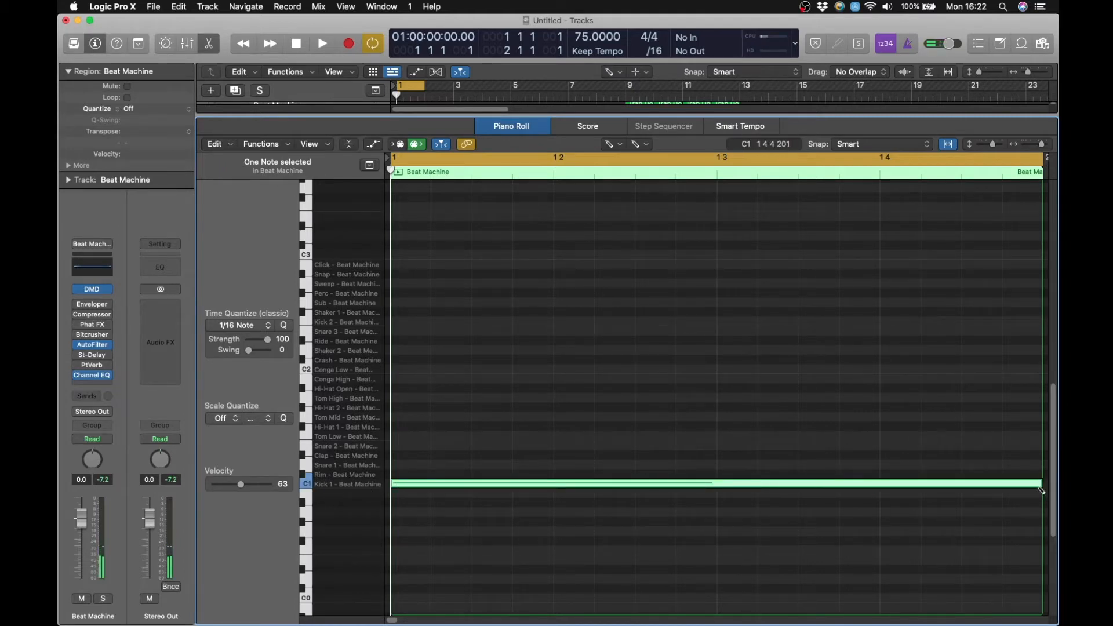
pyautogui.moveTo(1037, 485); pyautogui.dragTo(396, 506)
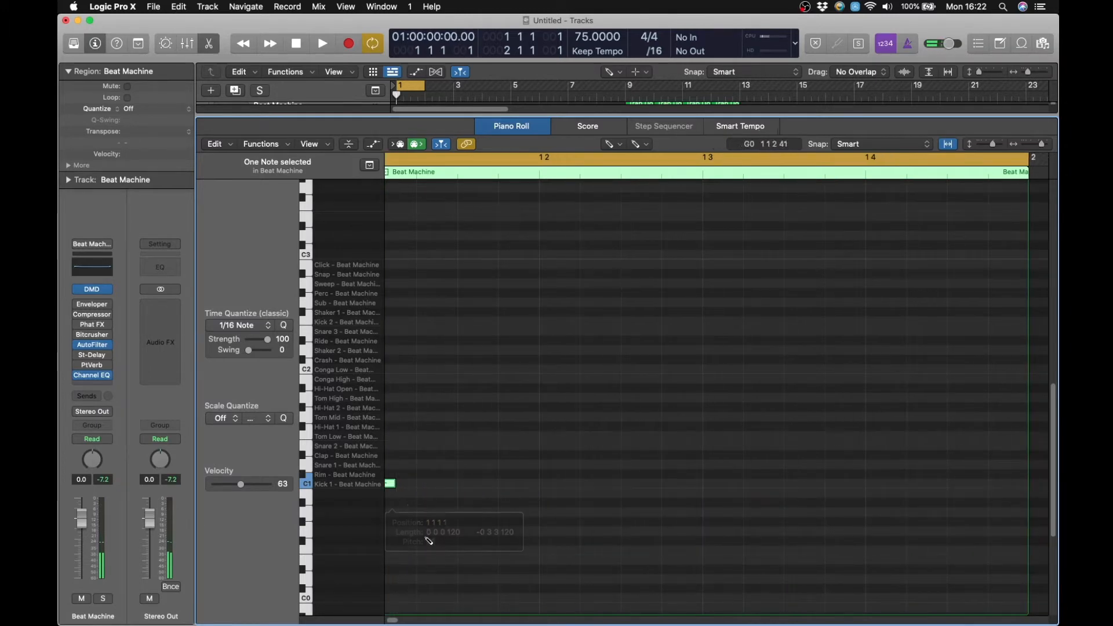
pyautogui.moveTo(394, 621); pyautogui.dragTo(373, 620)
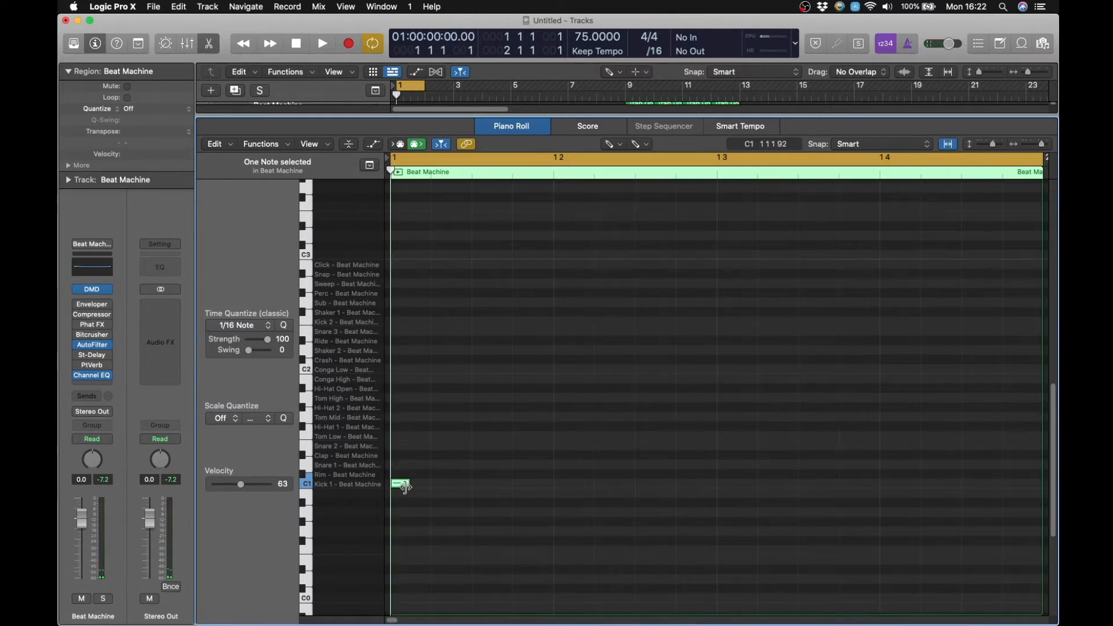
# Step: Add Snare 1 notes on beats 2 and 4 of the bar
pyautogui.press('space')
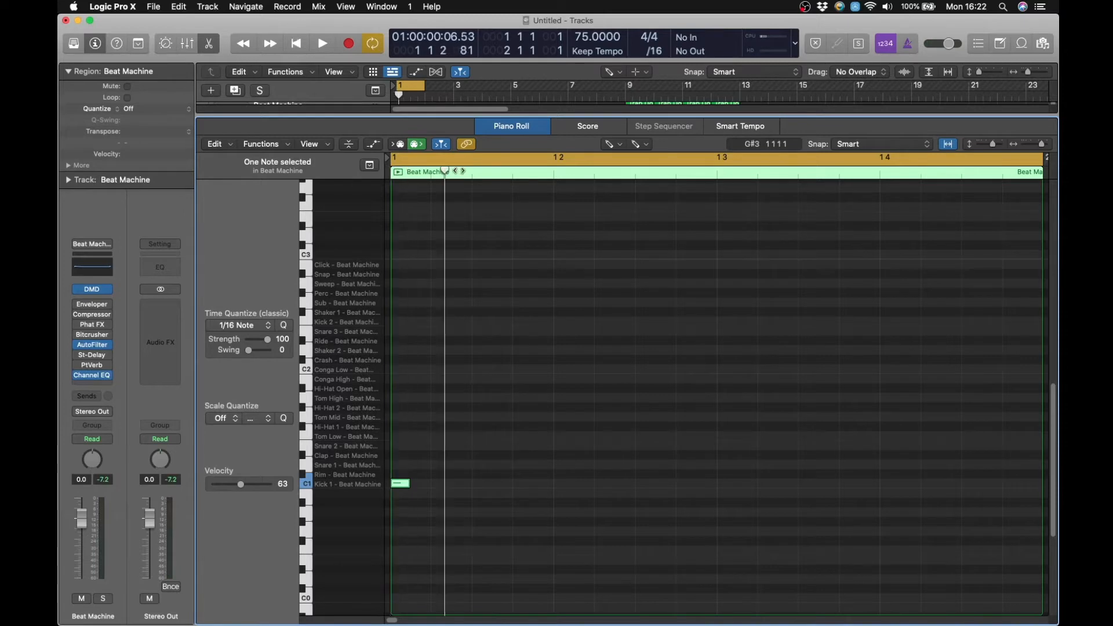
pyautogui.press('space')
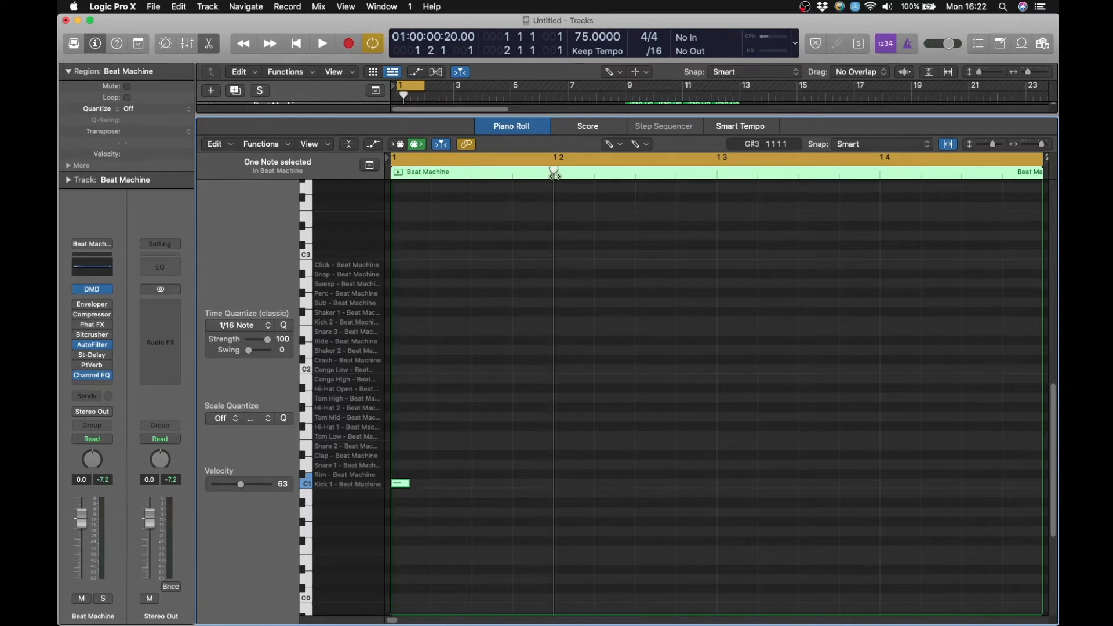
pyautogui.click(562, 464)
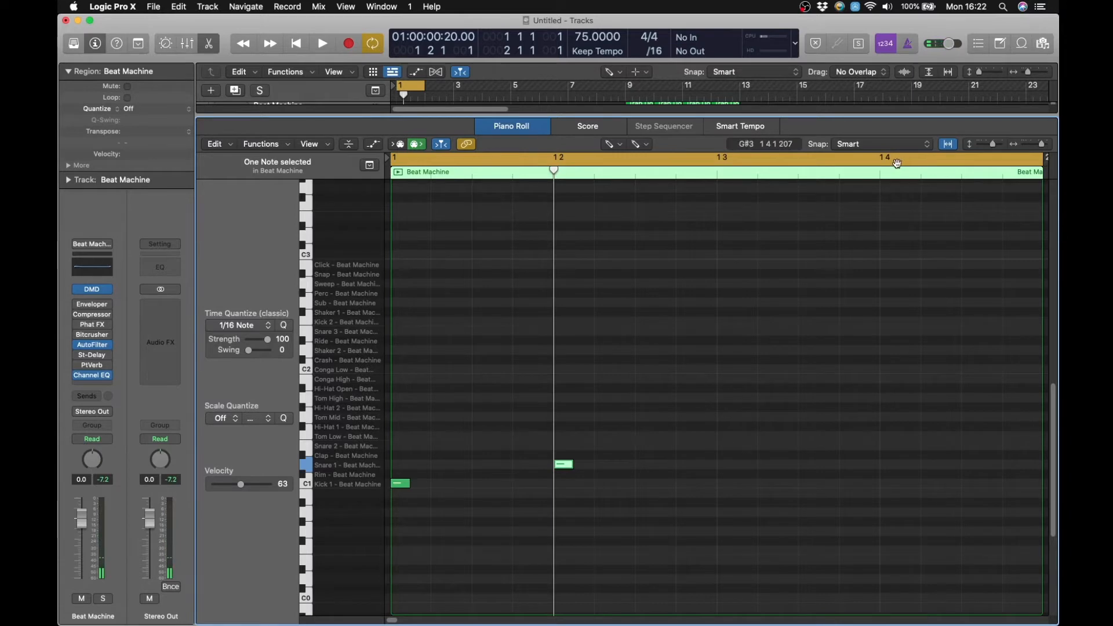
pyautogui.click(887, 465)
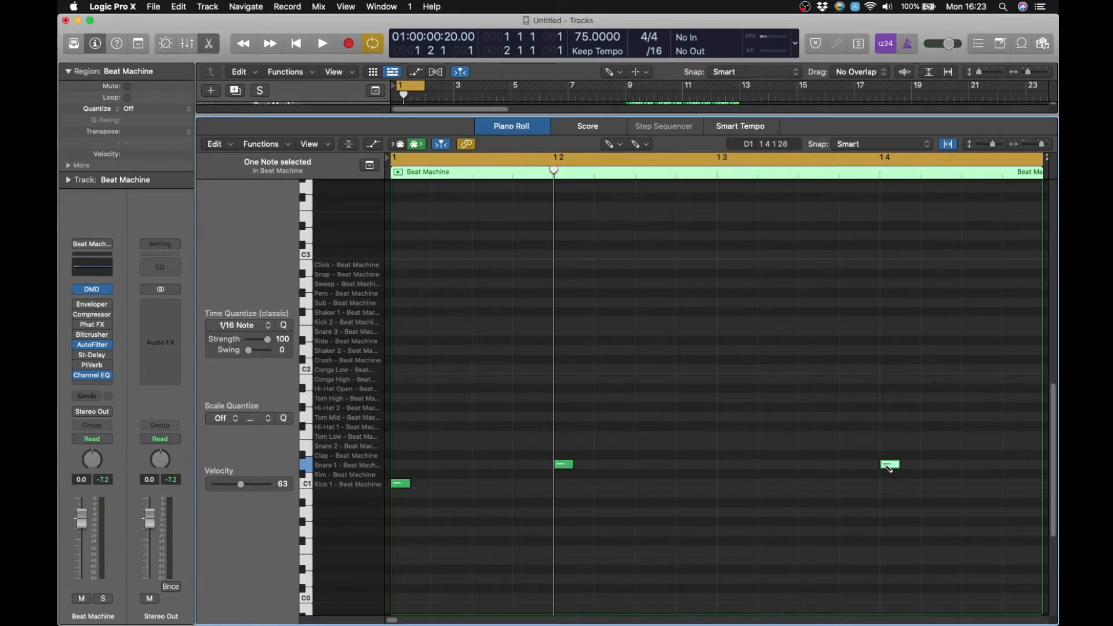
# Step: Play the kick and snare pattern from the start of the bar, then stop playback
pyautogui.click(881, 172)
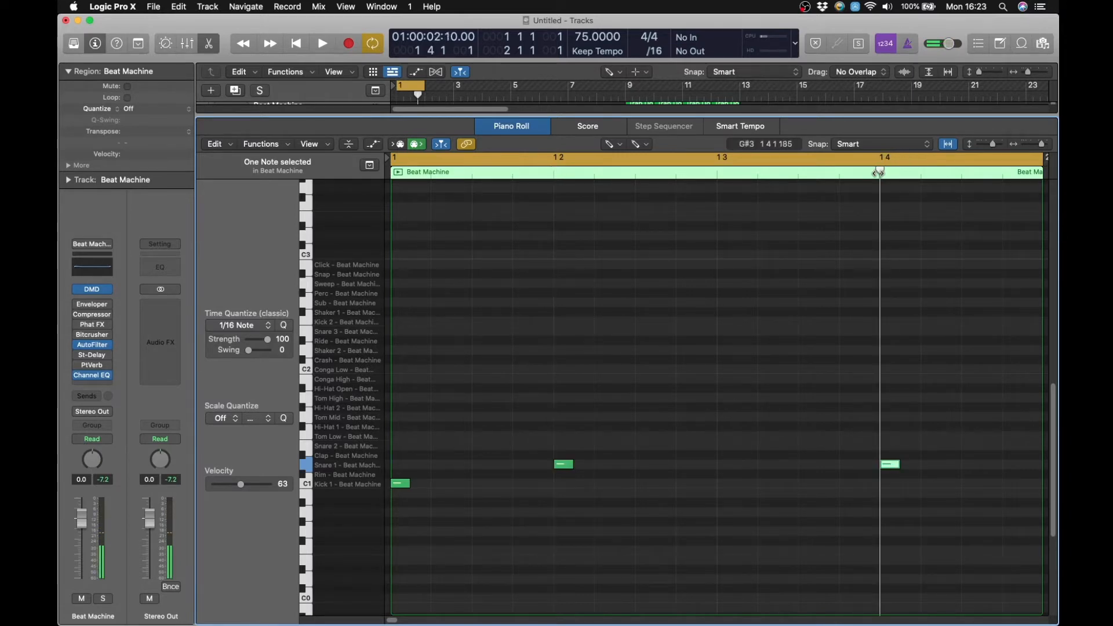
pyautogui.moveTo(881, 172); pyautogui.dragTo(359, 209)
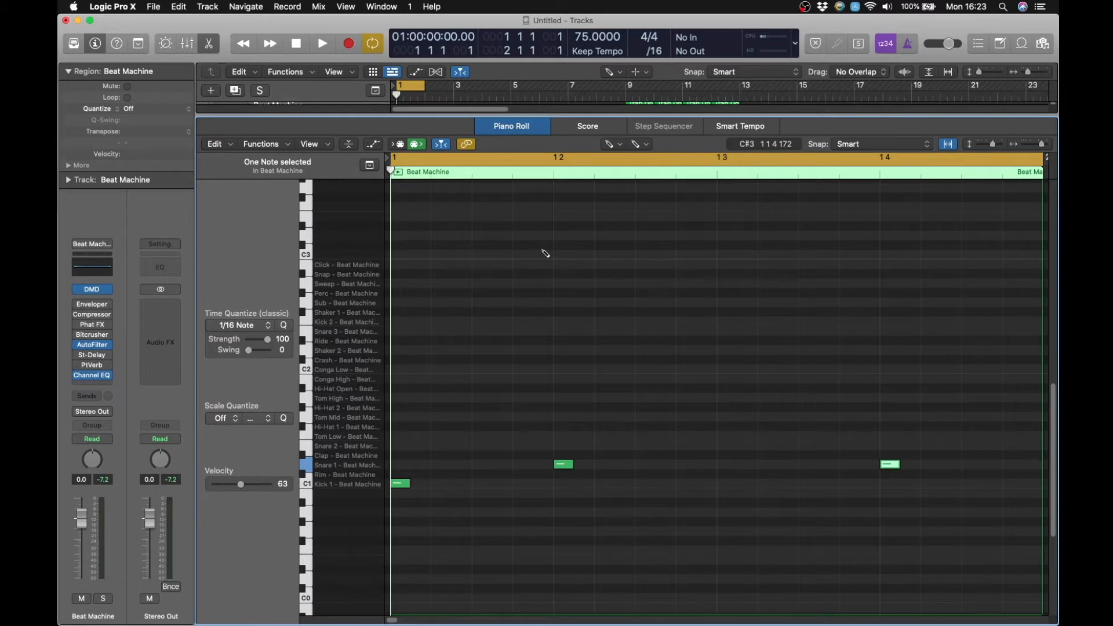
pyautogui.press('space')
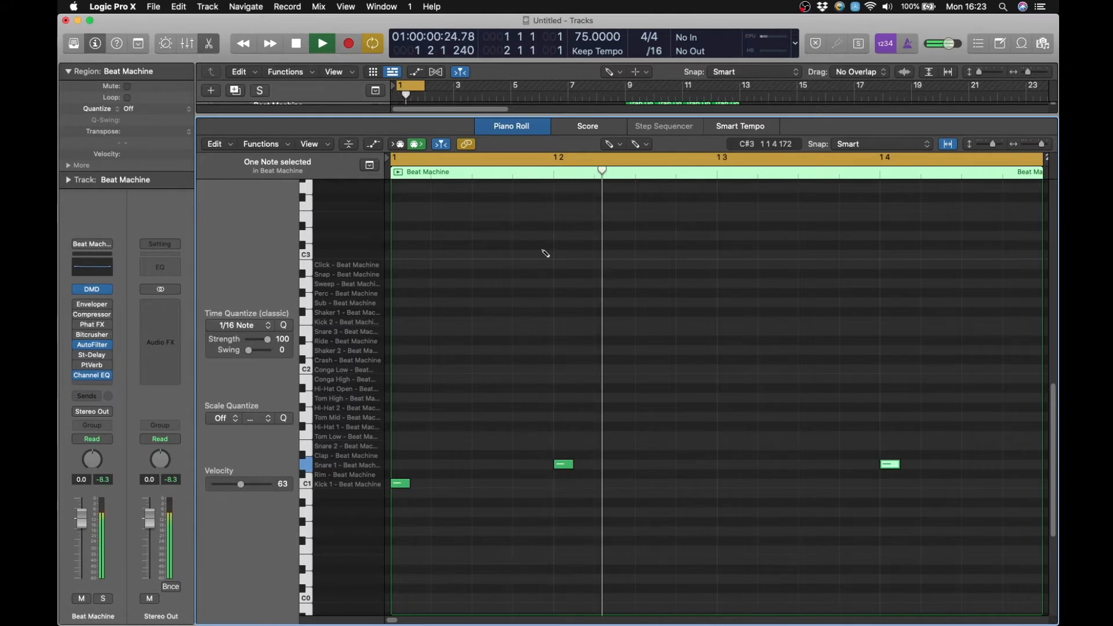
pyautogui.press('space')
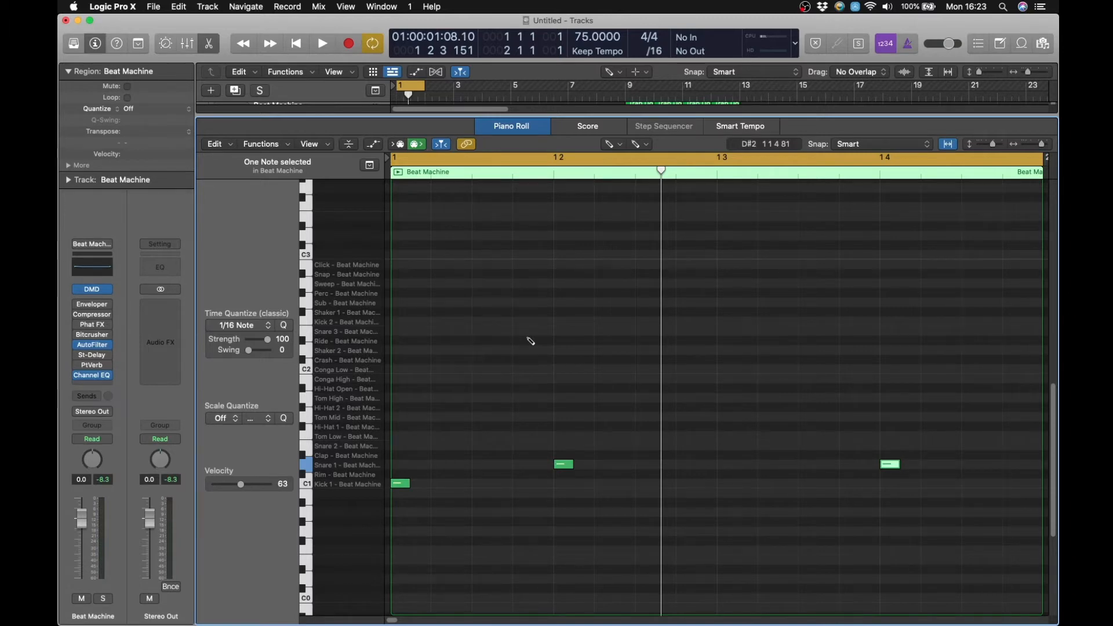
# Step: Add eight evenly spaced Hi-Hat 1 notes across the bar, one on every eighth note
pyautogui.click(399, 427)
pyautogui.click(481, 426)
pyautogui.click(563, 426)
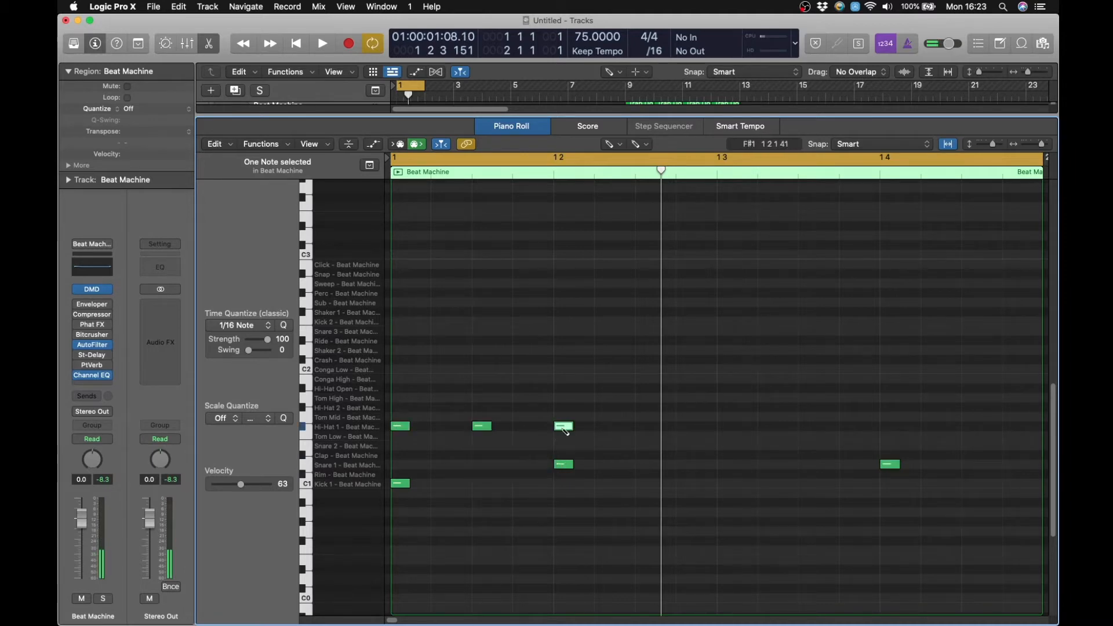
pyautogui.click(644, 426)
pyautogui.click(726, 426)
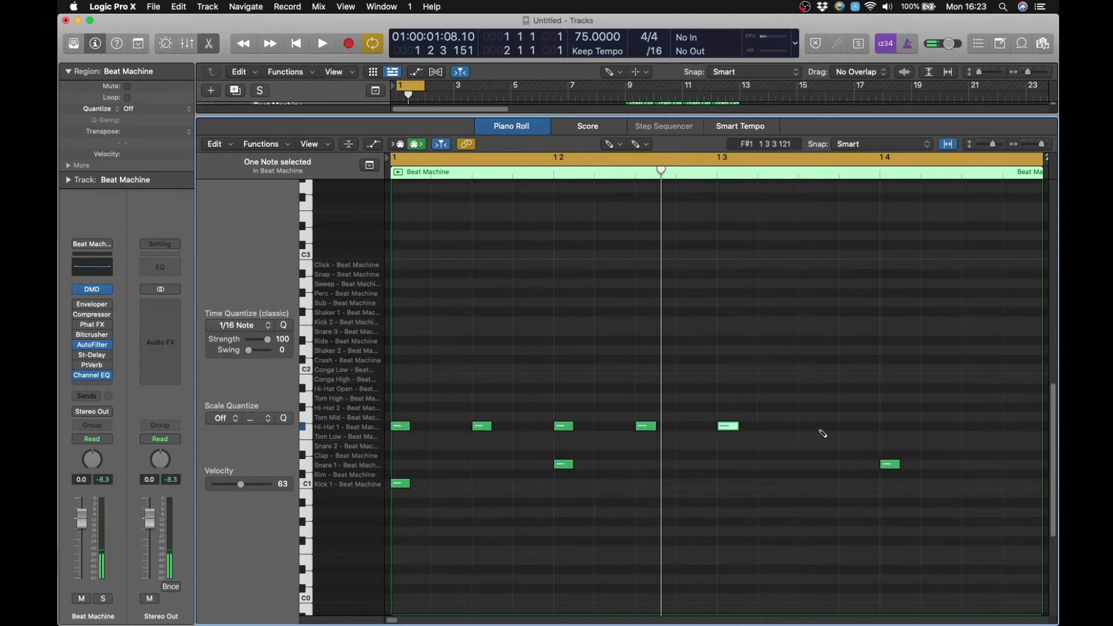
pyautogui.click(808, 427)
pyautogui.click(889, 427)
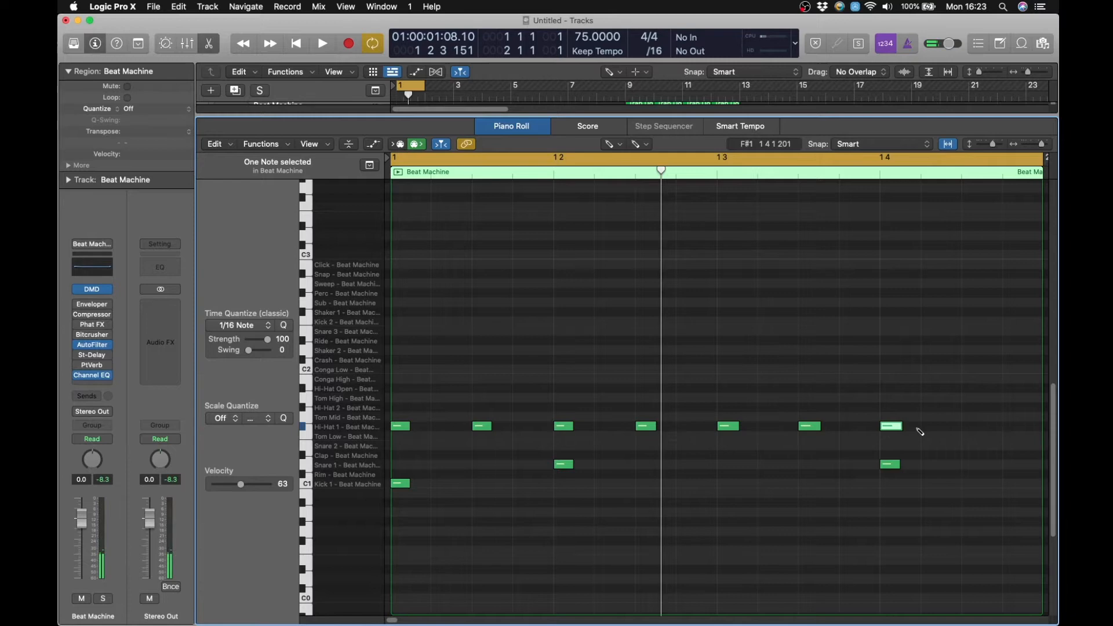
pyautogui.click(969, 427)
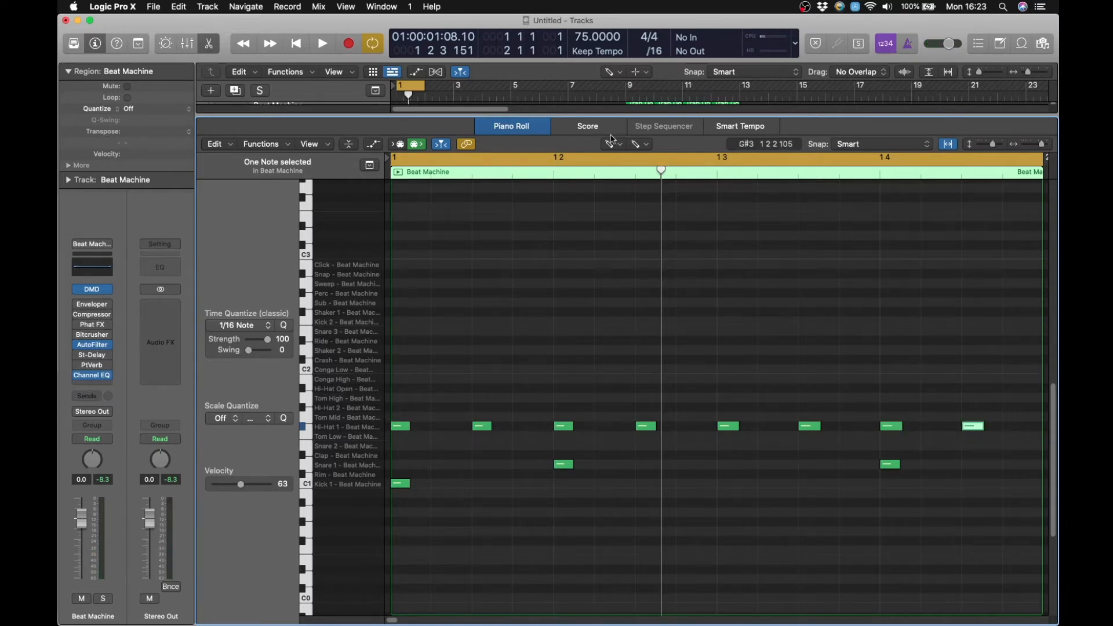
# Step: Set the grid division to /32 and add seven extra Hi-Hat 1 notes between the existing hits in beats 1 and 2
pyautogui.click(655, 52)
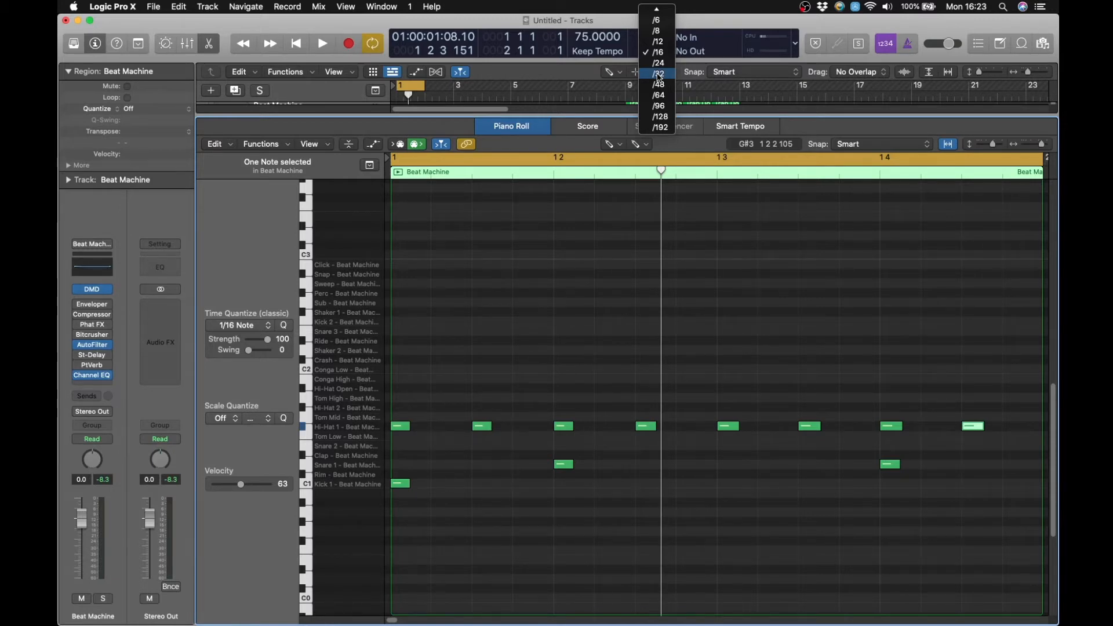
pyautogui.click(659, 73)
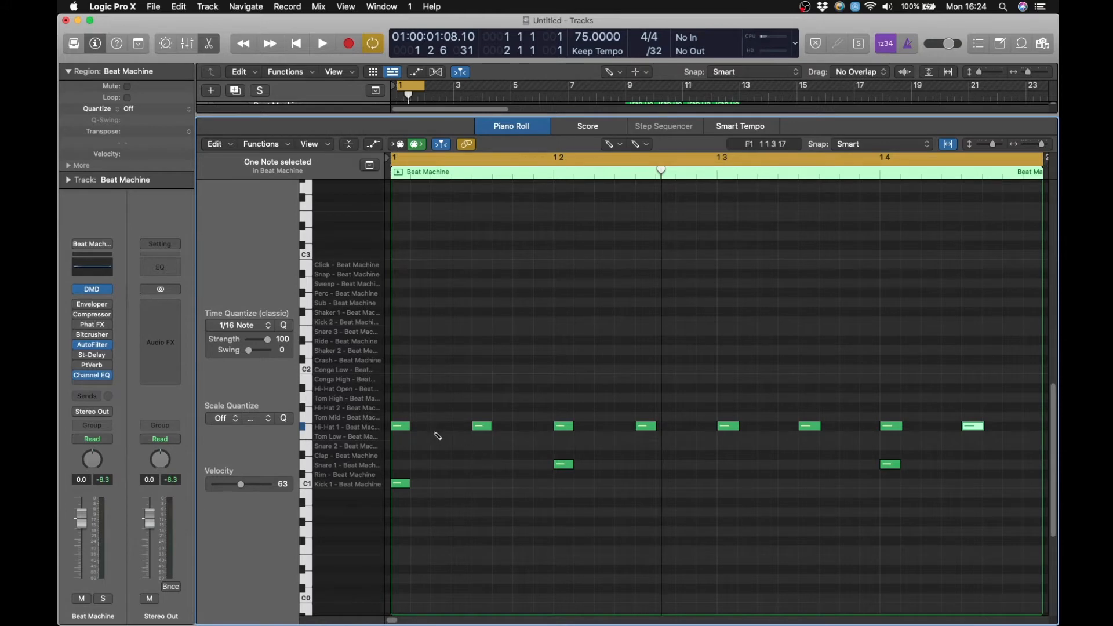
pyautogui.click(422, 426)
pyautogui.click(462, 426)
pyautogui.click(503, 426)
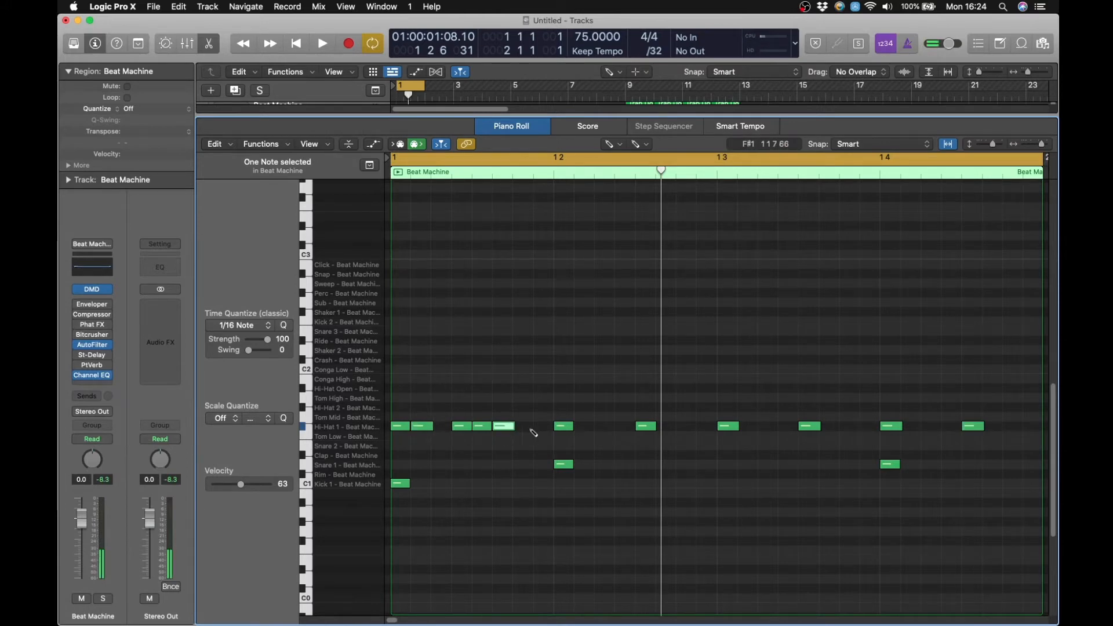
pyautogui.click(543, 426)
pyautogui.click(582, 426)
pyautogui.click(605, 426)
pyautogui.click(686, 426)
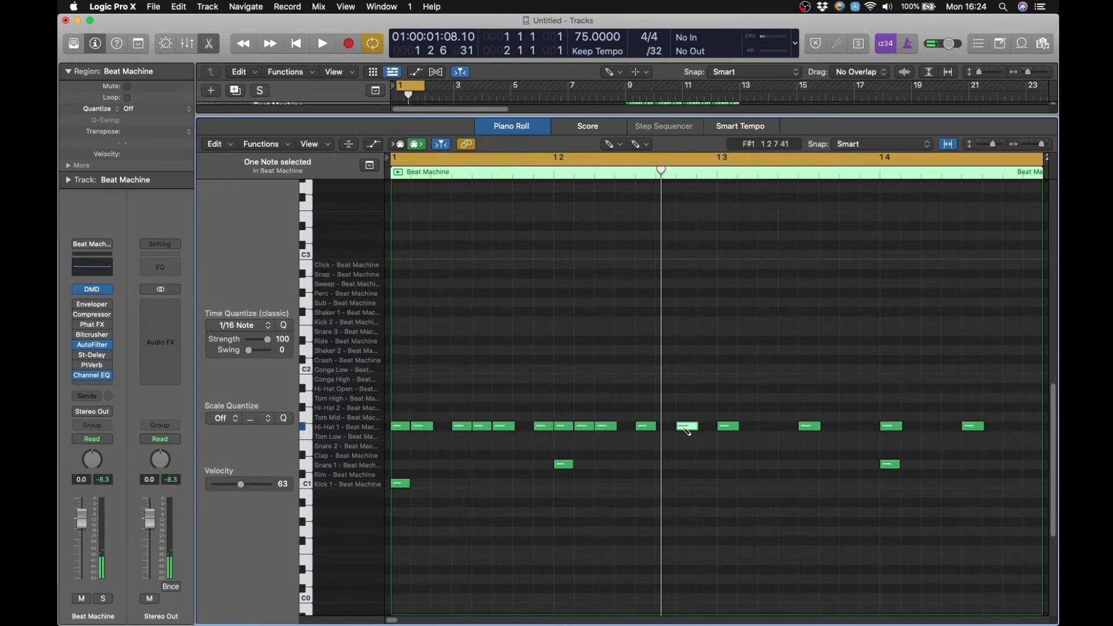
# Step: Add in-between Hi-Hat 1 notes in beat 3 and move that beat's second eighth-note hit one 1/32 later
pyautogui.click(747, 426)
pyautogui.click(788, 426)
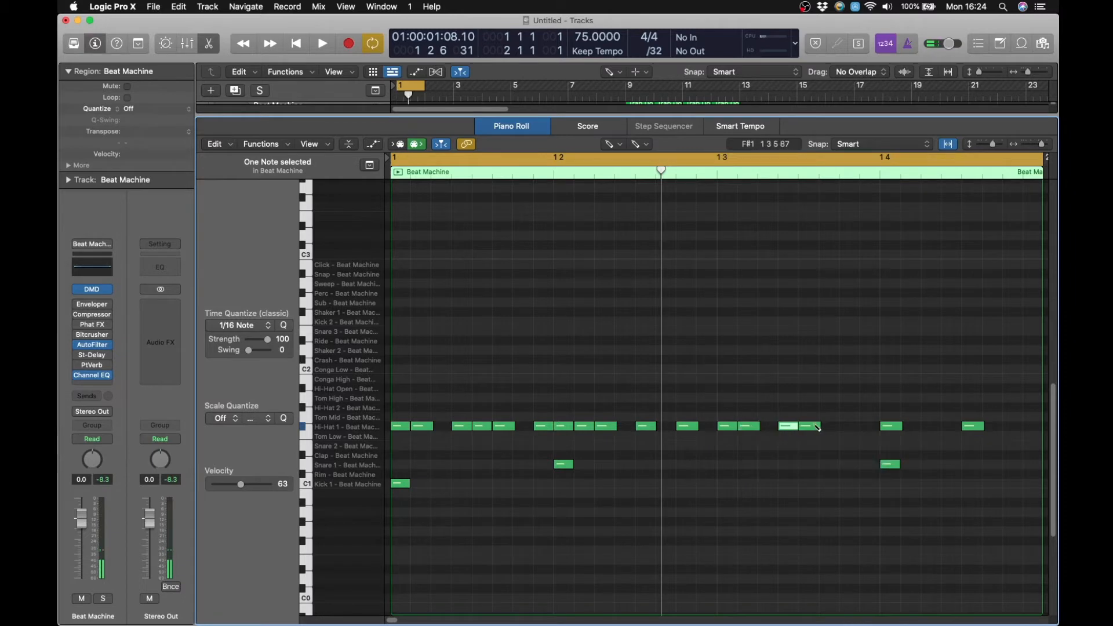
pyautogui.click(809, 426)
pyautogui.moveTo(811, 426); pyautogui.dragTo(873, 426)
pyautogui.click(861, 427)
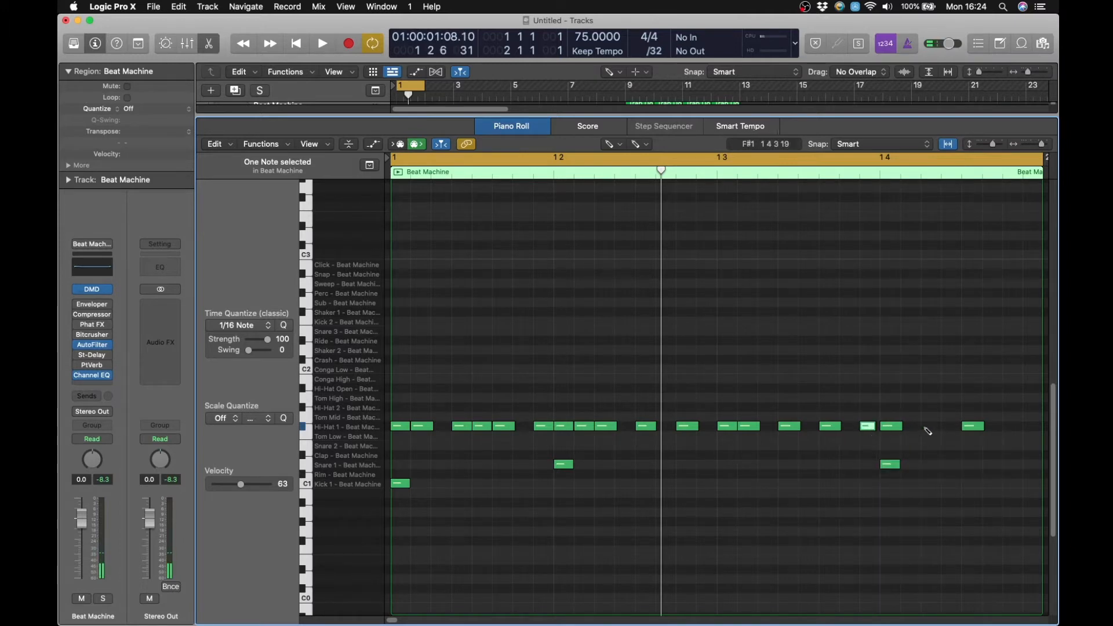
# Step: Add three Hi-Hat 1 notes in beat 4 and trim the start of that beat's second eighth-note hit
pyautogui.click(922, 426)
pyautogui.click(943, 426)
pyautogui.click(1010, 428)
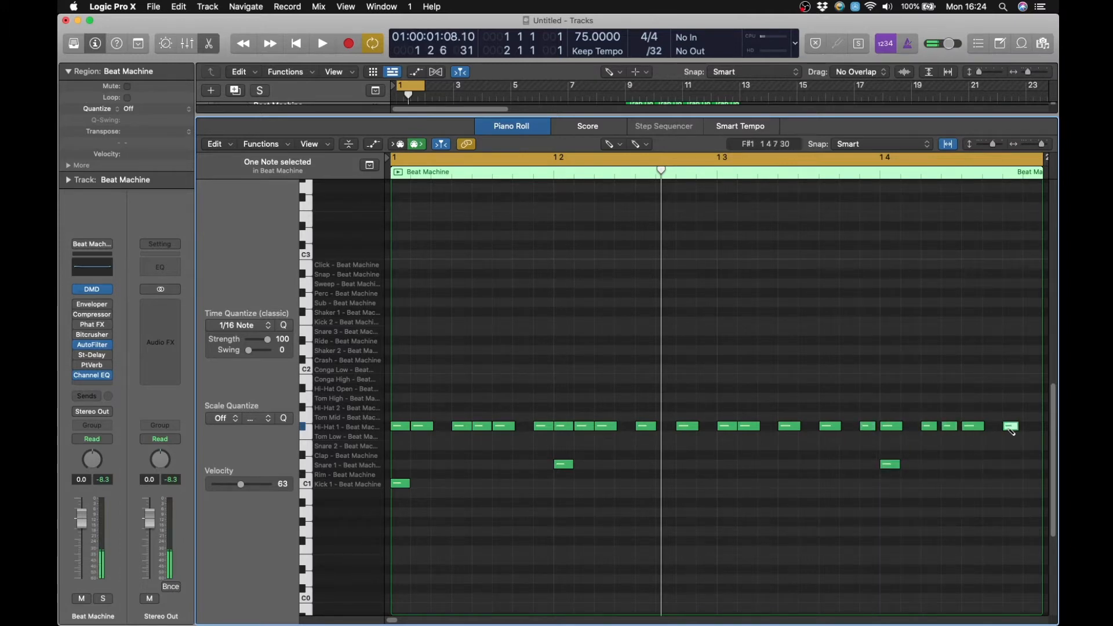
pyautogui.moveTo(978, 426); pyautogui.dragTo(987, 429)
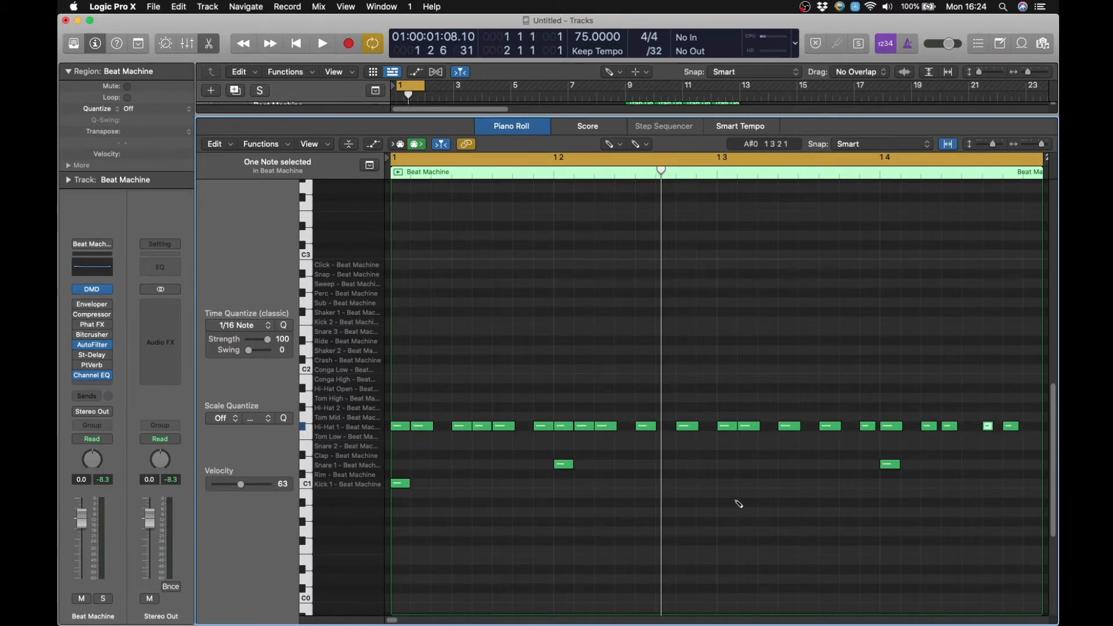
# Step: Shorten the first nine Hi-Hat 1 notes by 0 0 0 32 with the Pointer tool and trim the next four similarly
pyautogui.press('t')
pyautogui.click(777, 503)
pyautogui.moveTo(626, 437); pyautogui.dragTo(403, 427)
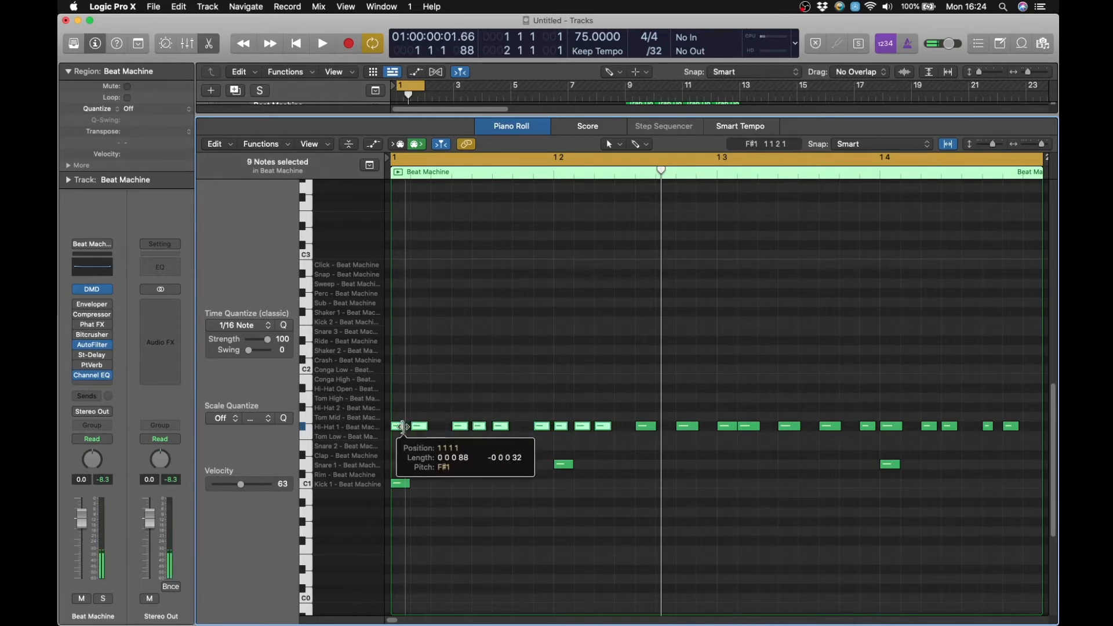
pyautogui.click(756, 442)
pyautogui.moveTo(758, 440); pyautogui.dragTo(642, 408)
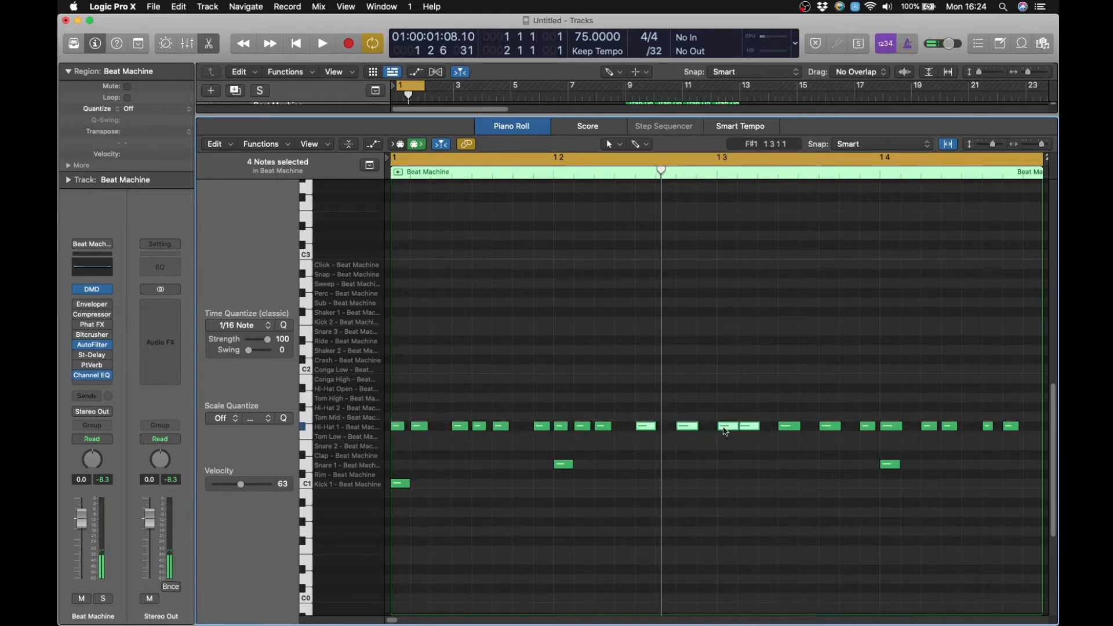
pyautogui.moveTo(753, 427); pyautogui.dragTo(732, 432)
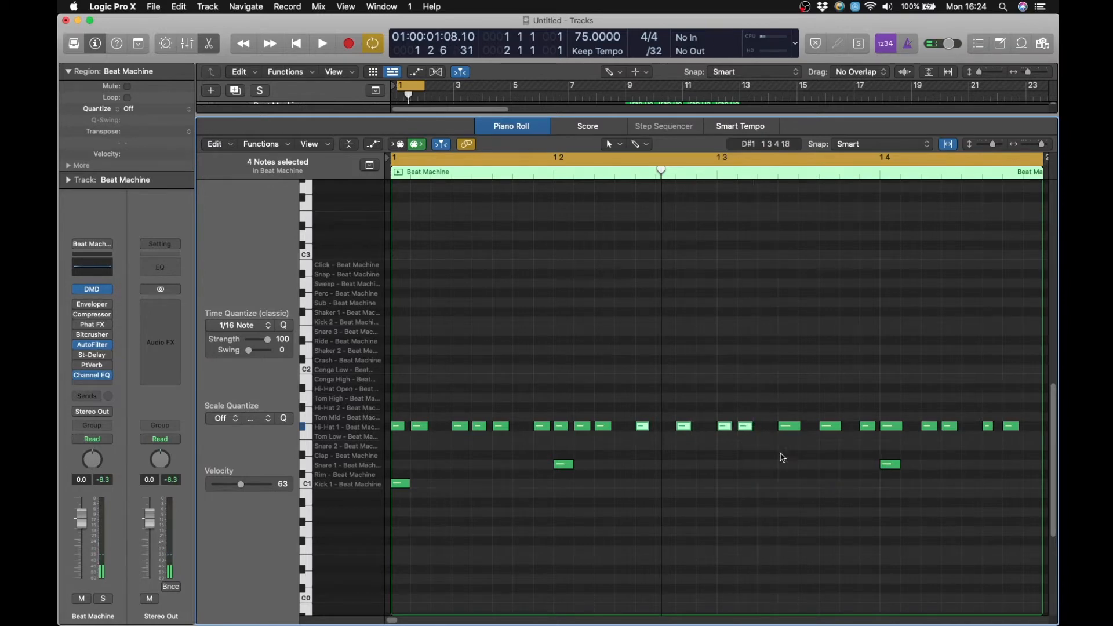
# Step: Deselect the notes, play the beat with the new hi-hat pattern, and stop playback
pyautogui.click(782, 457)
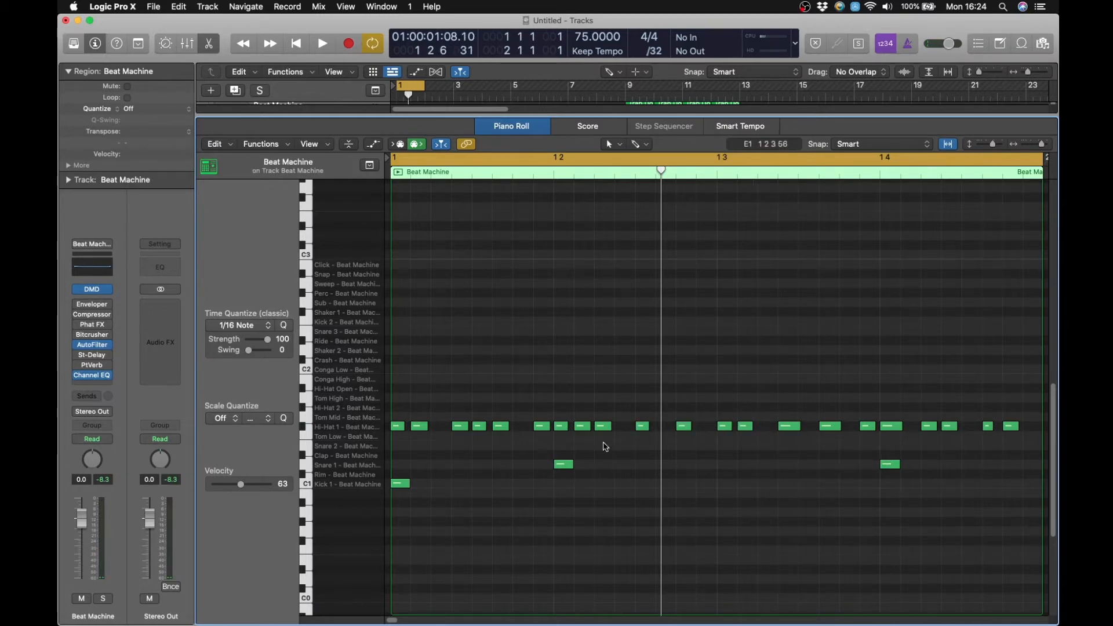
pyautogui.press('space')
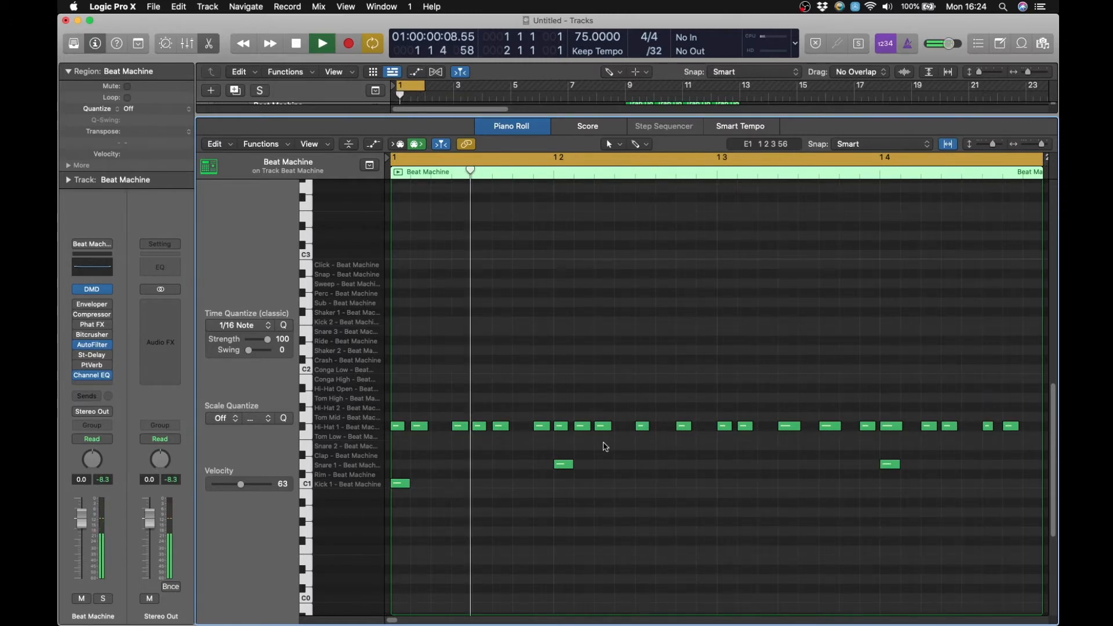
pyautogui.press('space')
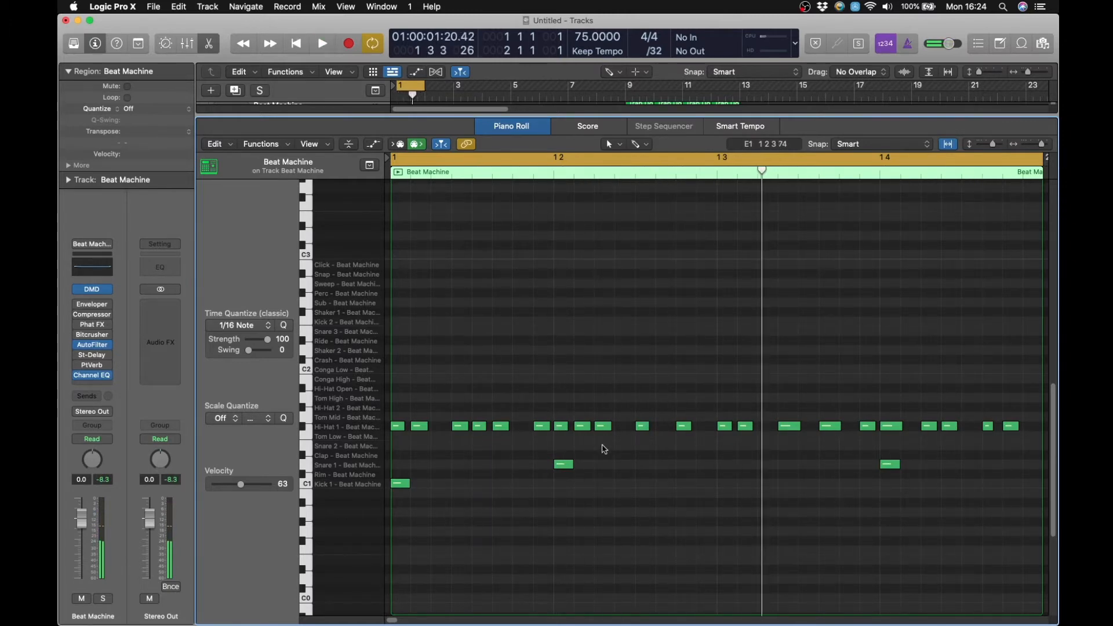
# Step: Move every Hi-Hat 1 note except the first later by 0 0 1 0 and play the shifted pattern
pyautogui.moveTo(421, 439); pyautogui.dragTo(1021, 387)
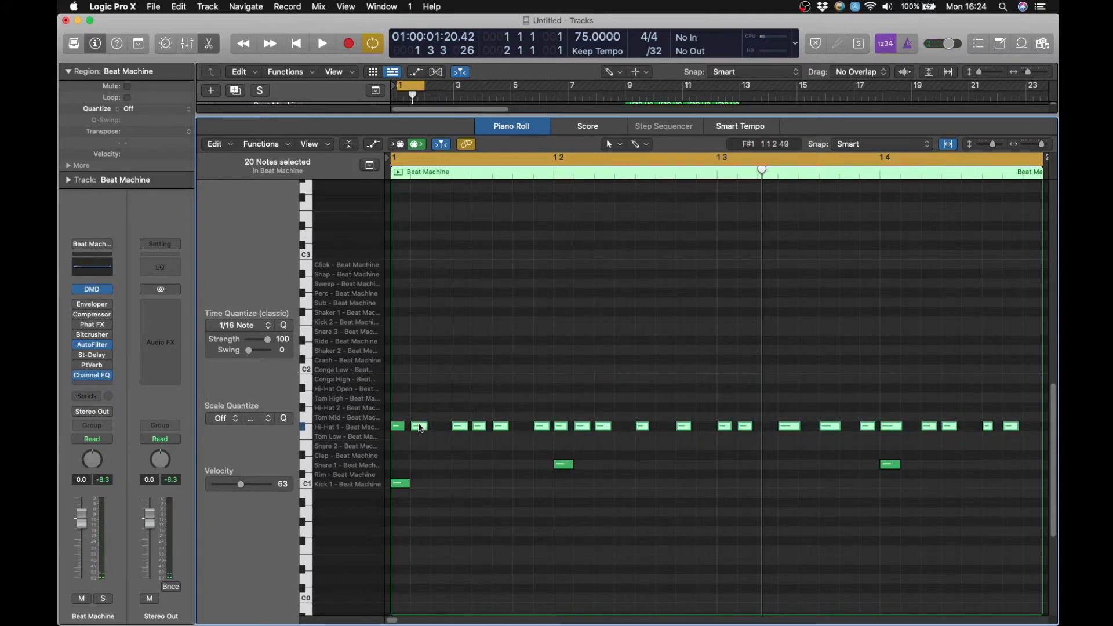
pyautogui.moveTo(421, 428); pyautogui.dragTo(438, 429)
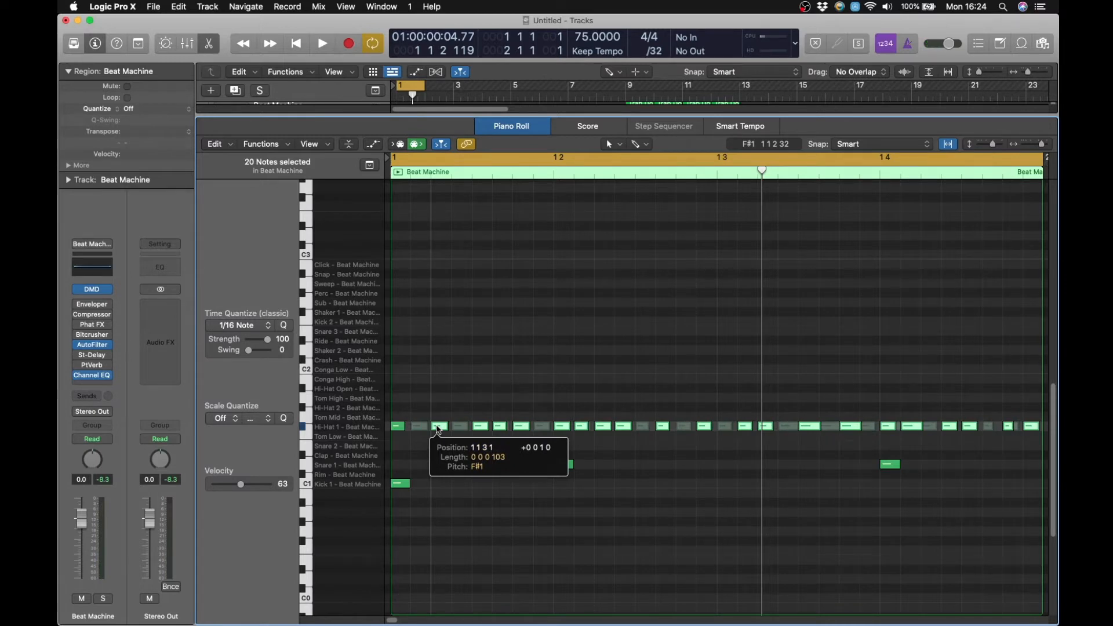
pyautogui.moveTo(438, 429); pyautogui.dragTo(436, 428)
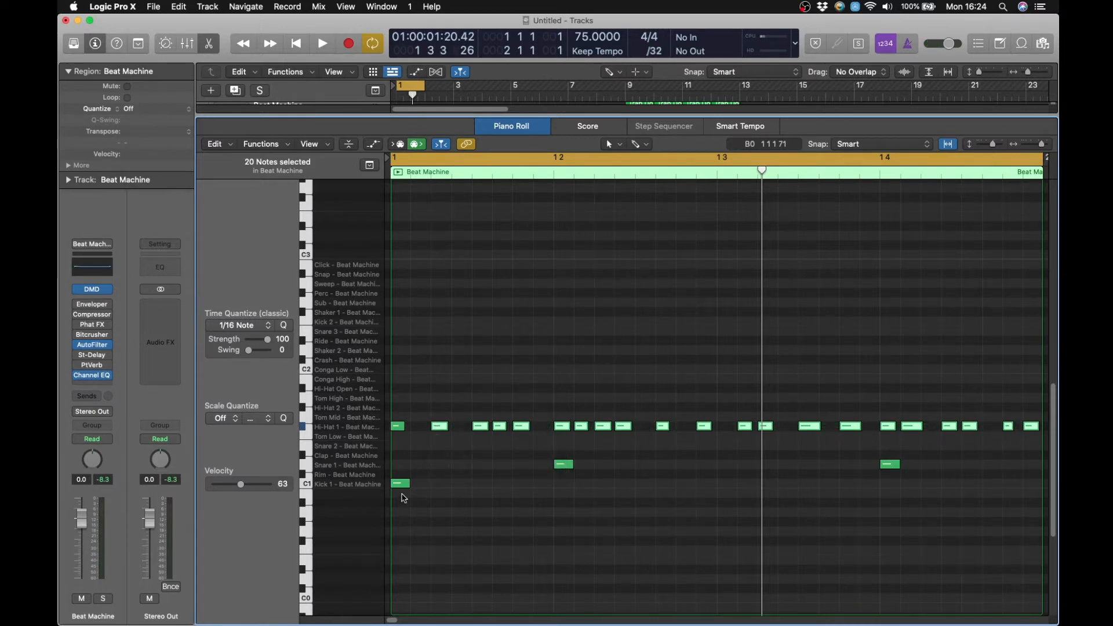
pyautogui.click(860, 496)
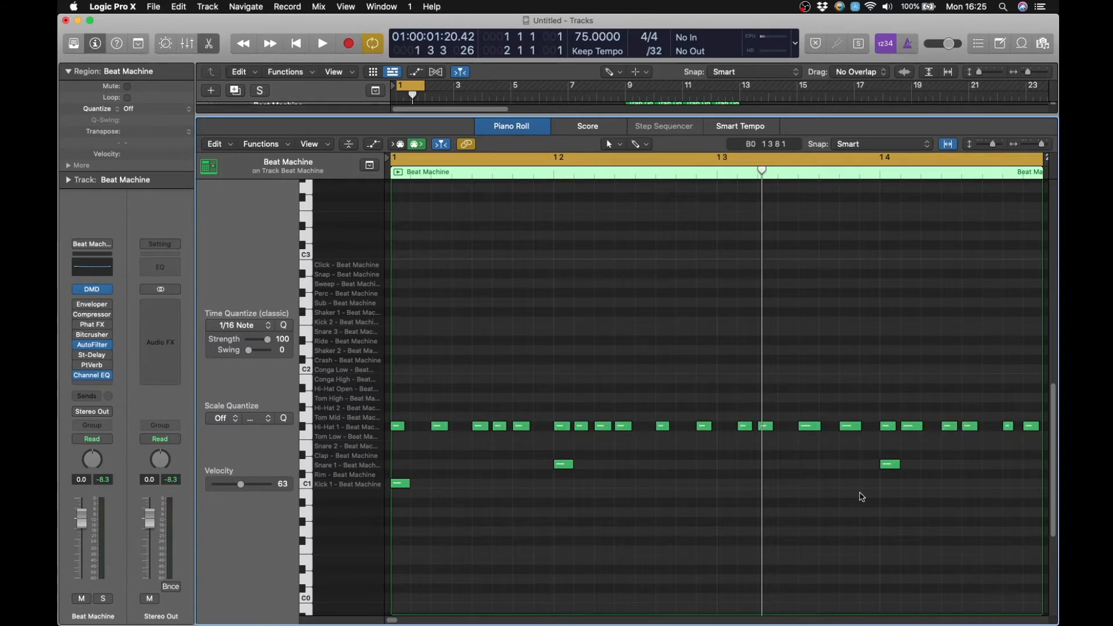
pyautogui.press('space')
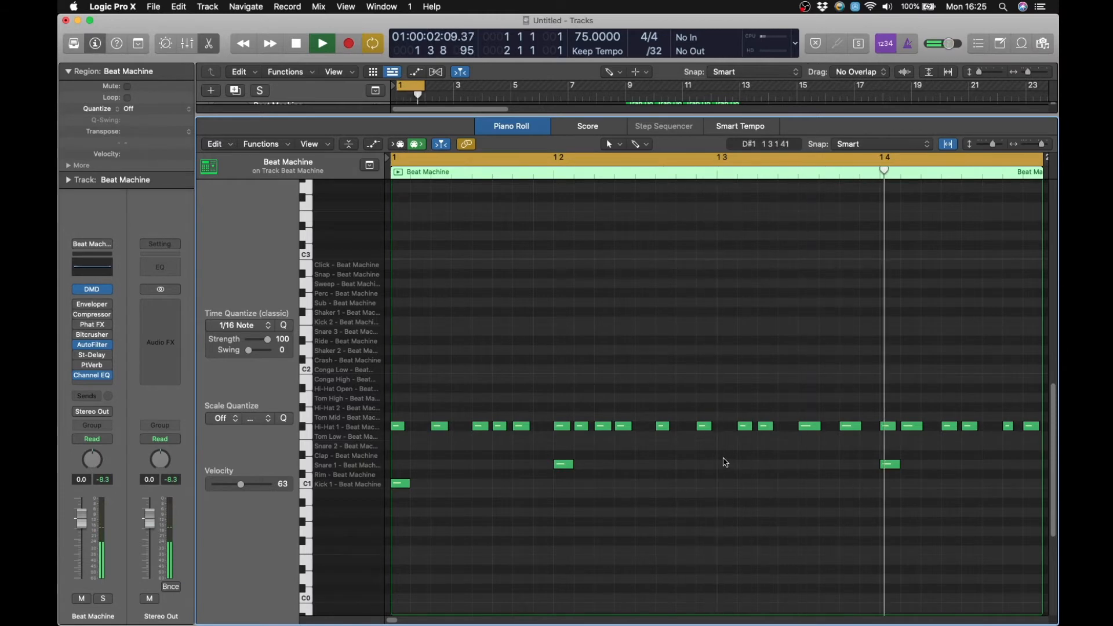
pyautogui.press('space')
# Step: Move all Hi-Hat 1 notes except the first back one 1/32 earlier and deselect them
pyautogui.moveTo(434, 406); pyautogui.dragTo(922, 435)
pyautogui.hscroll(-3, 452, 520)
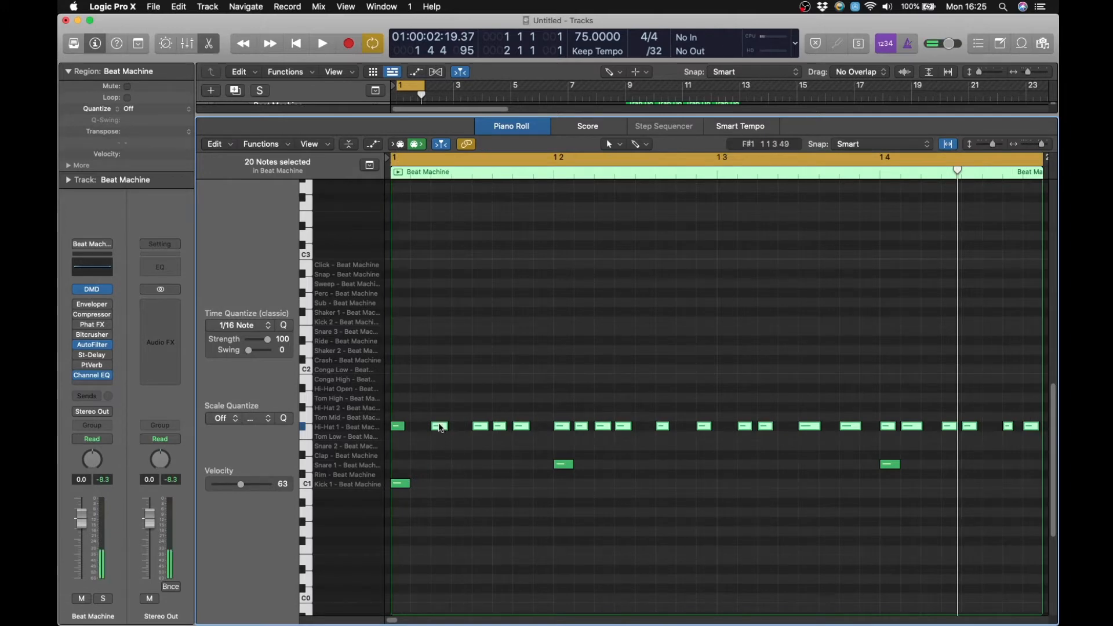
pyautogui.moveTo(438, 427); pyautogui.dragTo(422, 429)
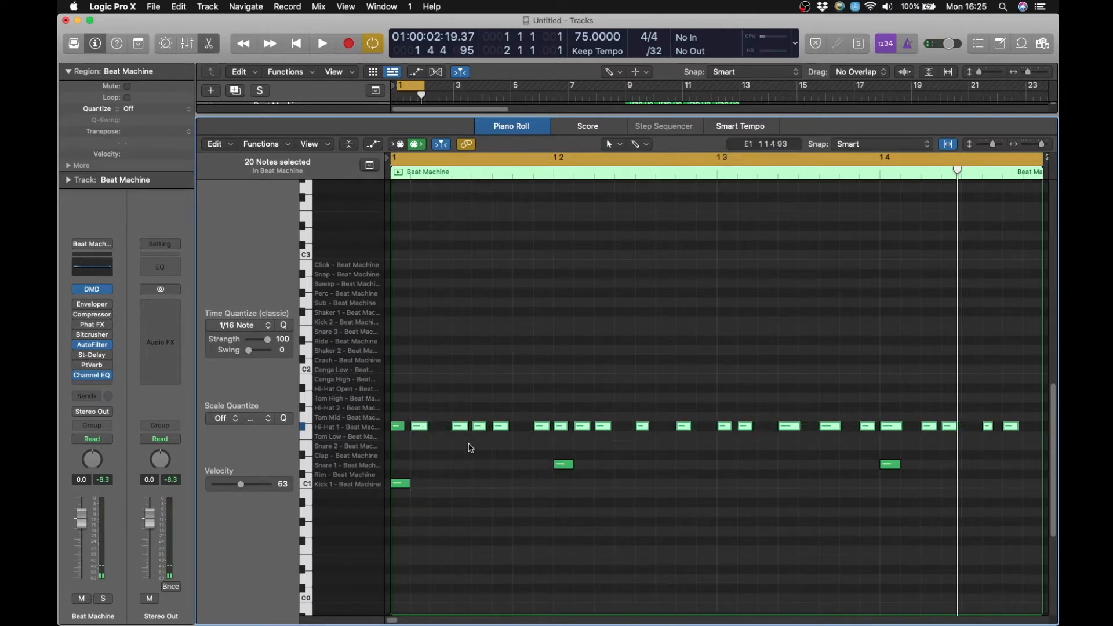
pyautogui.click(473, 450)
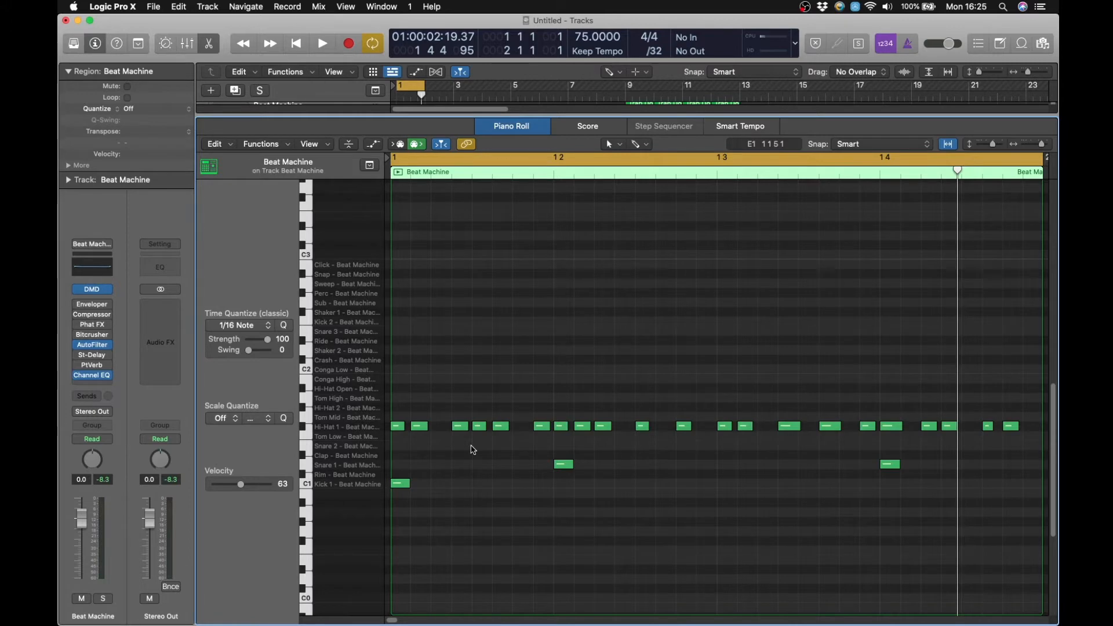
# Step: Lower the second Hi-Hat 1 note's velocity to 22 with the Velocity tool
pyautogui.press('t')
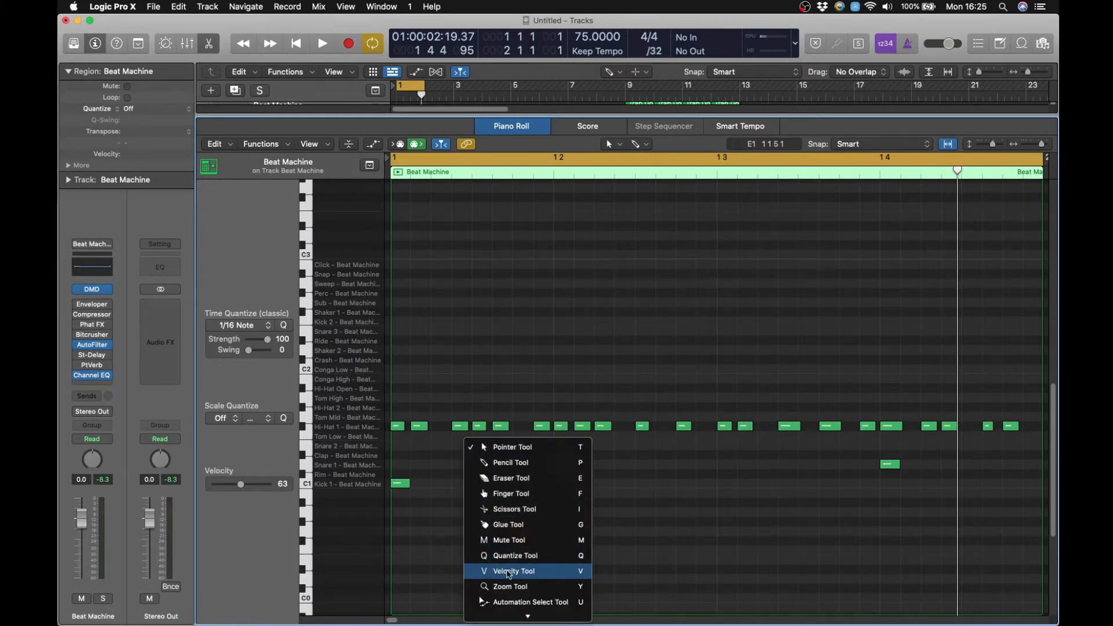
pyautogui.click(509, 573)
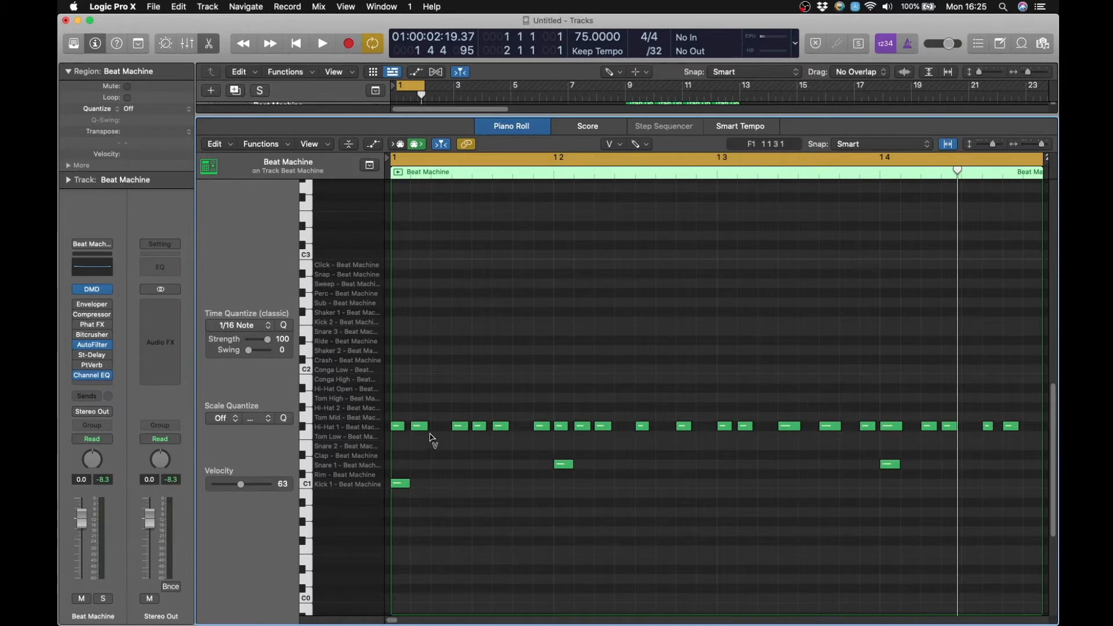
pyautogui.moveTo(418, 427); pyautogui.dragTo(433, 500)
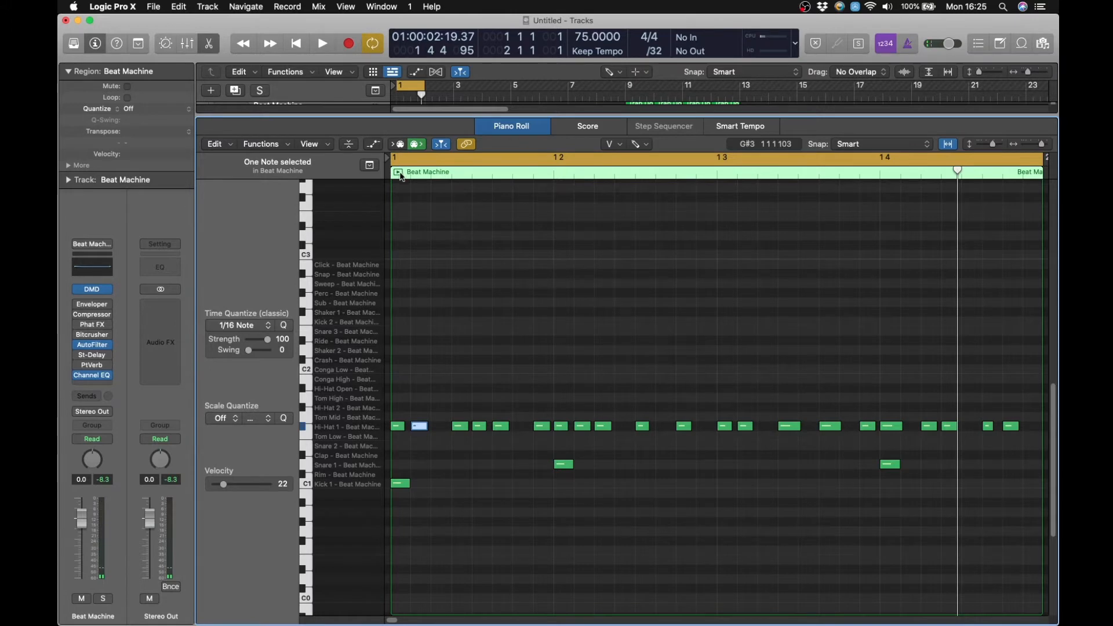
# Step: Preview the Beat Machine region, stop it, and move the playhead to the bar start and on to 1 1 5
pyautogui.click(402, 177)
pyautogui.press('space')
pyautogui.press('space')
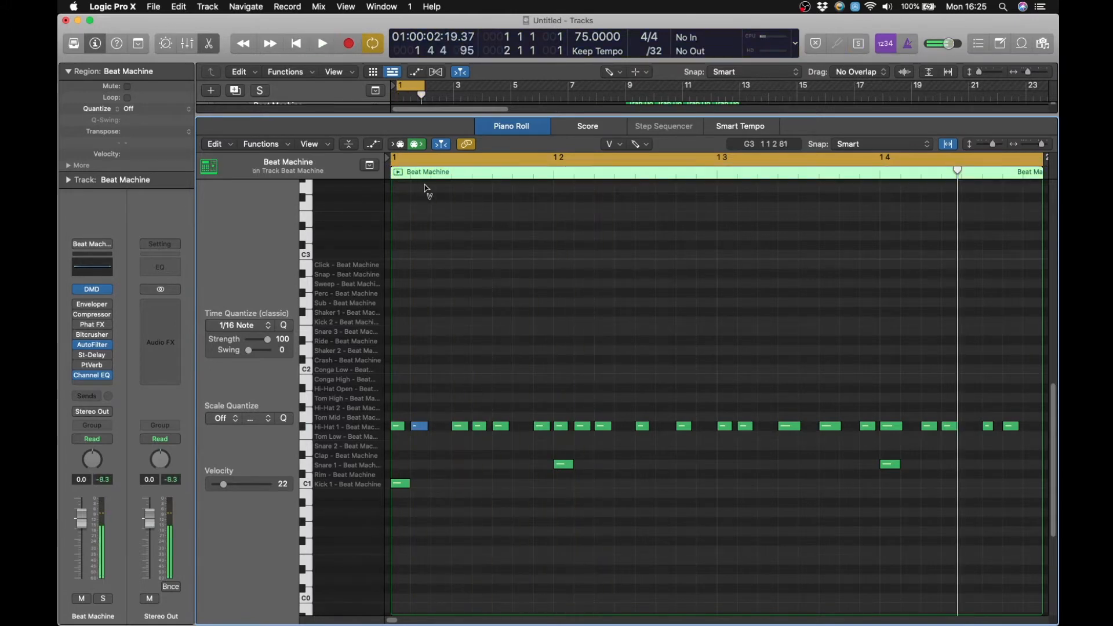
pyautogui.moveTo(960, 171); pyautogui.dragTo(391, 201)
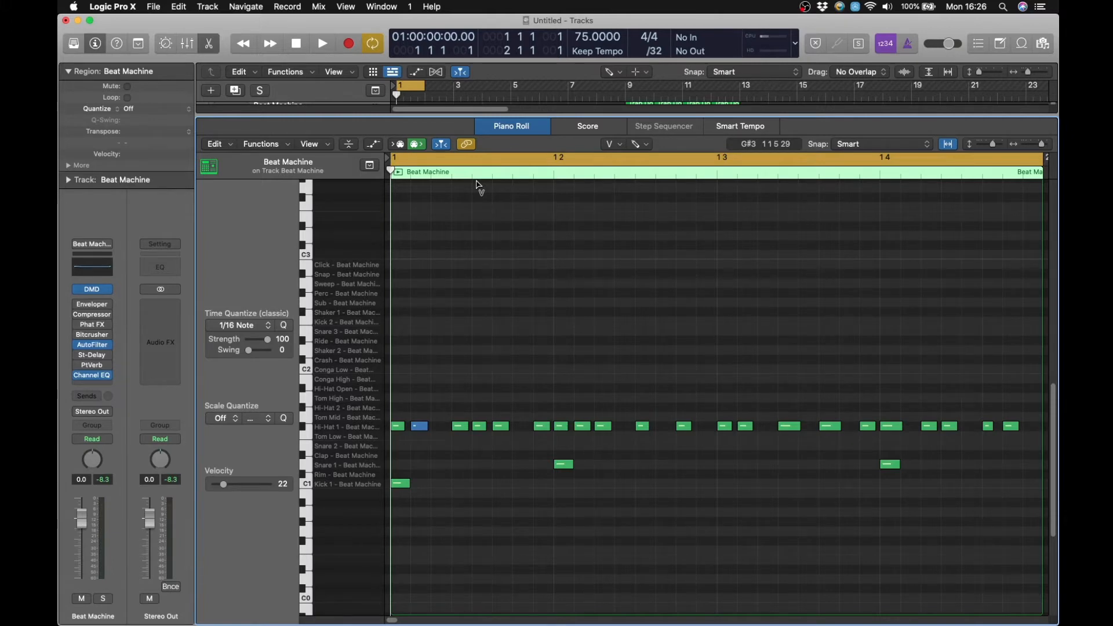
pyautogui.moveTo(390, 171); pyautogui.dragTo(473, 189)
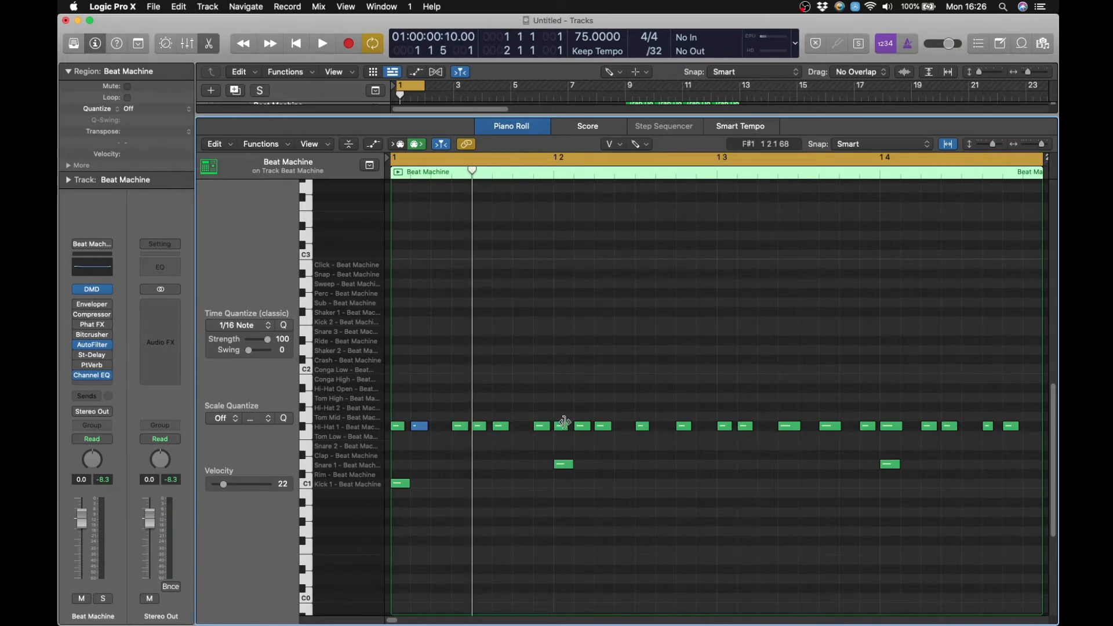
# Step: Lower the velocity of Hi-Hat 1 notes 3, 5, 6, 8, 9, 11, 13, 15, 16, 18, 20 and 21 together to 27
pyautogui.click(460, 427)
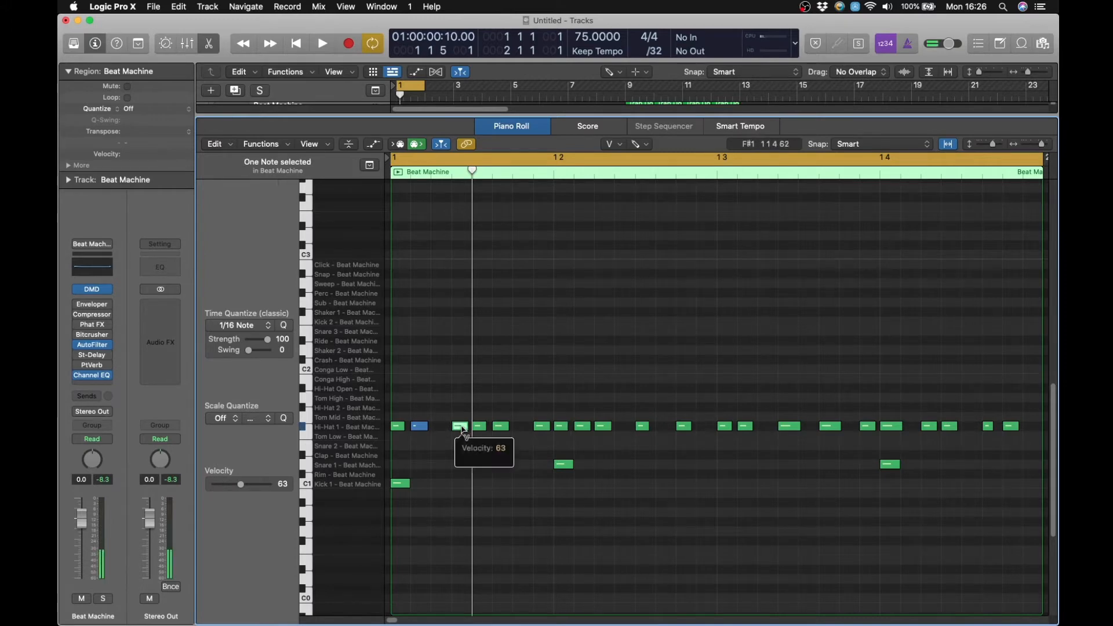
pyautogui.keyDown('shift'); pyautogui.click(502, 427); pyautogui.keyUp('shift')
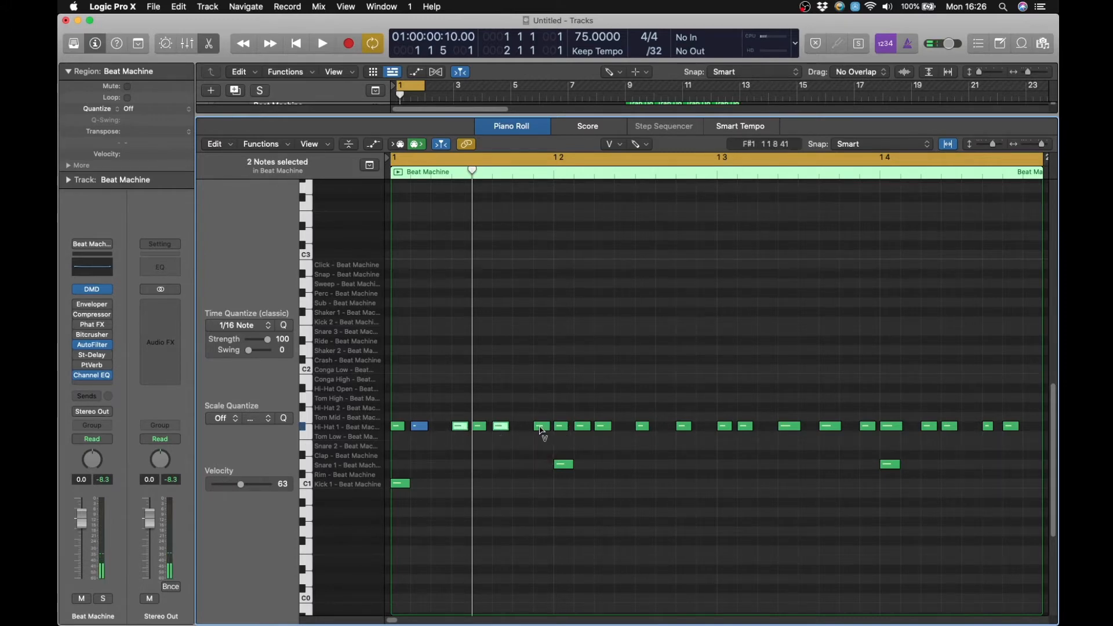
pyautogui.keyDown('shift'); pyautogui.click(541, 428); pyautogui.keyUp('shift')
pyautogui.keyDown('shift'); pyautogui.click(582, 427); pyautogui.keyUp('shift')
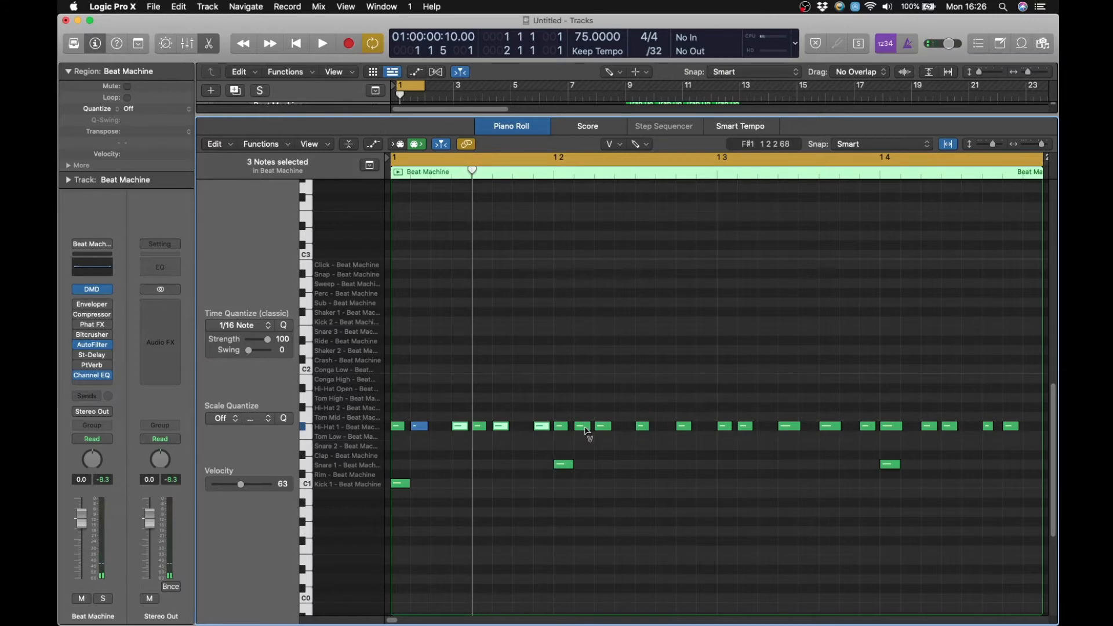
pyautogui.keyDown('shift'); pyautogui.click(603, 428); pyautogui.keyUp('shift')
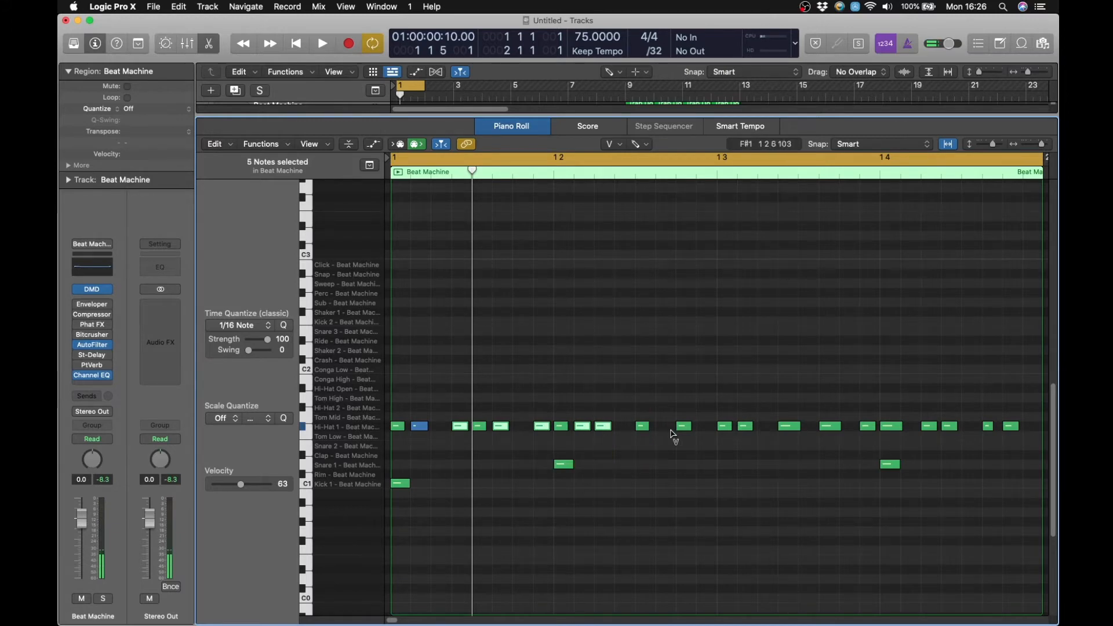
pyautogui.keyDown('shift'); pyautogui.click(683, 427); pyautogui.keyUp('shift')
pyautogui.keyDown('shift'); pyautogui.click(745, 427); pyautogui.keyUp('shift')
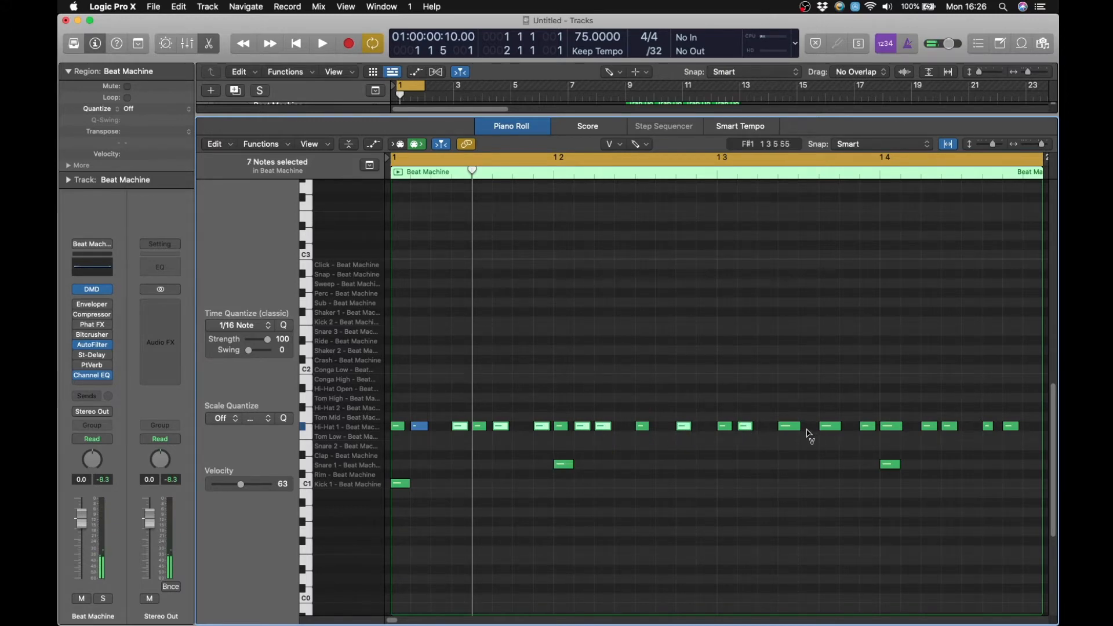
pyautogui.keyDown('shift'); pyautogui.click(826, 427); pyautogui.keyUp('shift')
pyautogui.keyDown('shift'); pyautogui.click(867, 427); pyautogui.keyUp('shift')
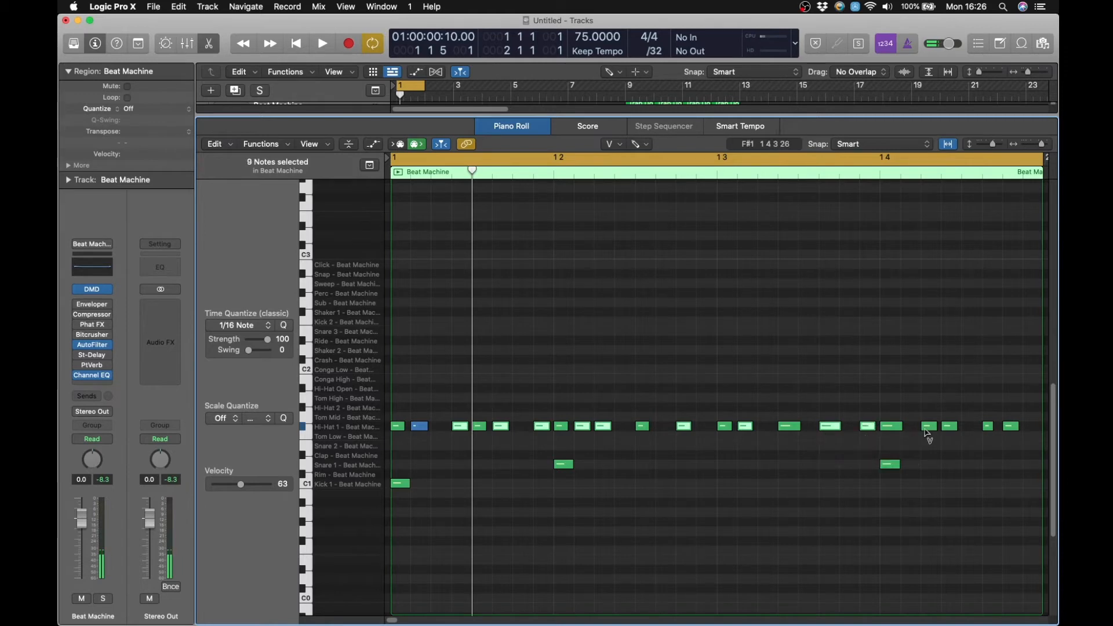
pyautogui.keyDown('shift'); pyautogui.click(929, 427); pyautogui.keyUp('shift')
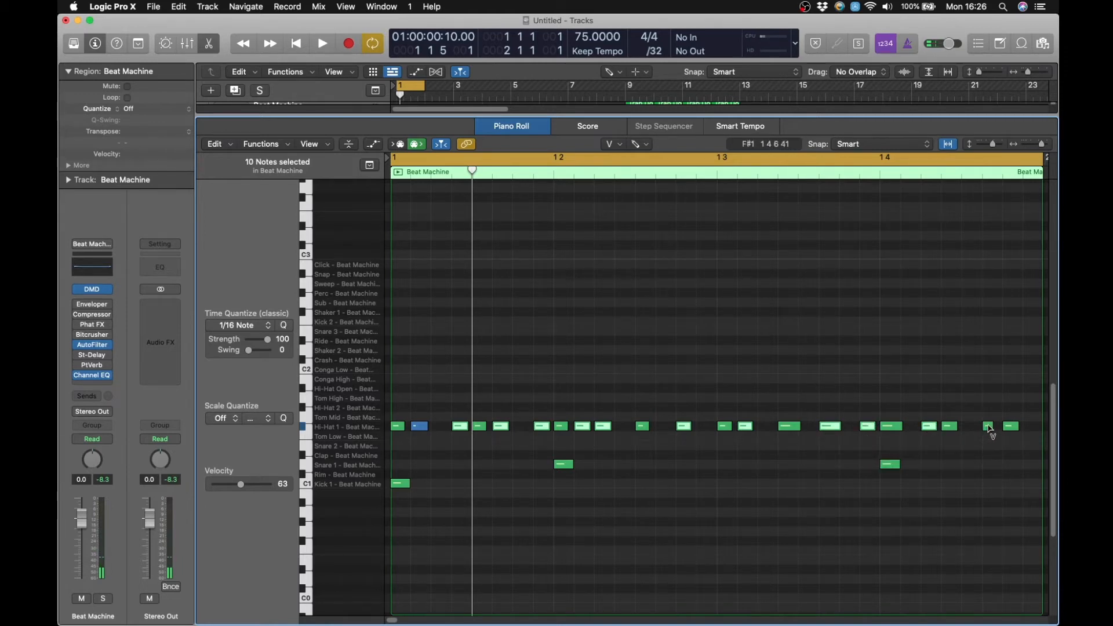
pyautogui.keyDown('shift'); pyautogui.click(988, 427); pyautogui.keyUp('shift')
pyautogui.keyDown('shift'); pyautogui.click(1011, 427); pyautogui.keyUp('shift')
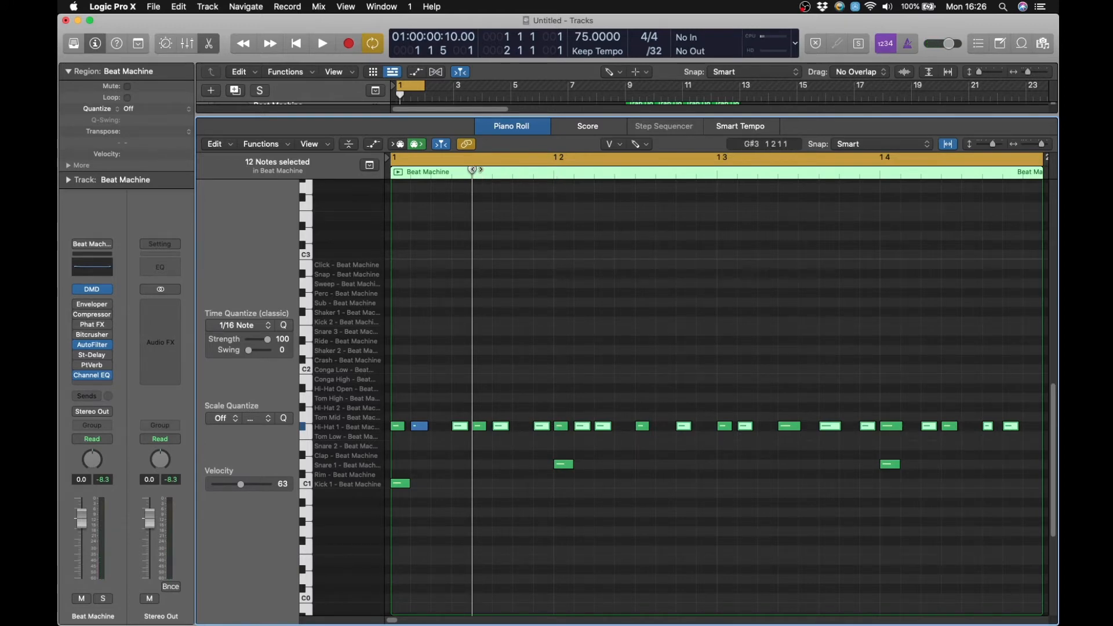
pyautogui.moveTo(508, 171); pyautogui.dragTo(637, 181)
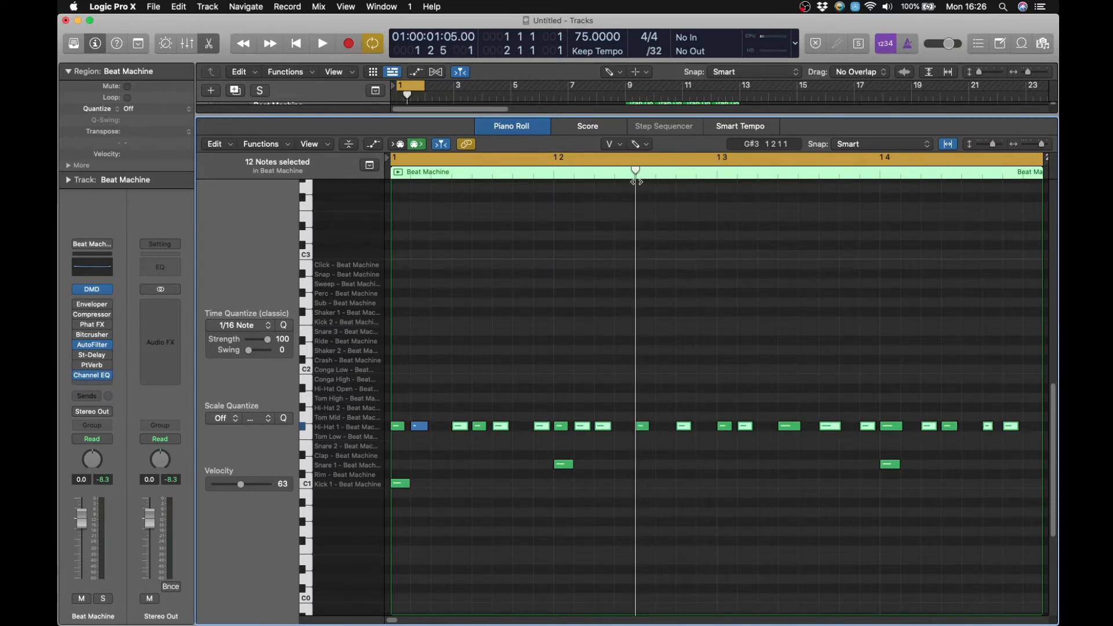
pyautogui.moveTo(583, 427); pyautogui.dragTo(588, 485)
# Step: Play back the pattern with the softer hi-hats, stop it, and deselect the notes with the Pointer tool
pyautogui.press('space')
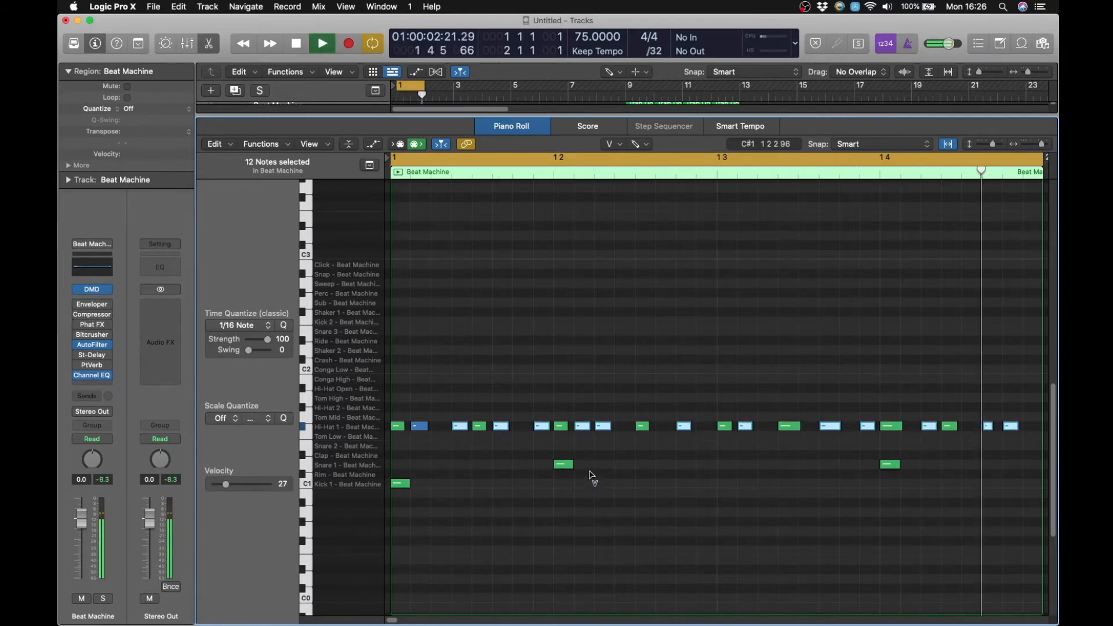
pyautogui.press('space')
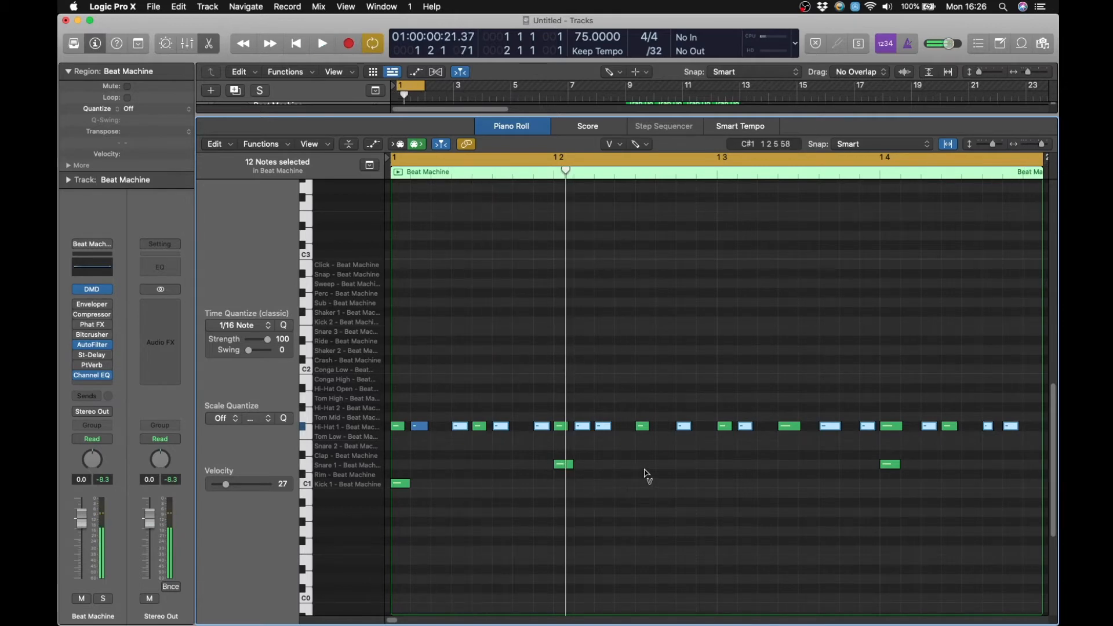
pyautogui.press('t')
pyautogui.click(652, 467)
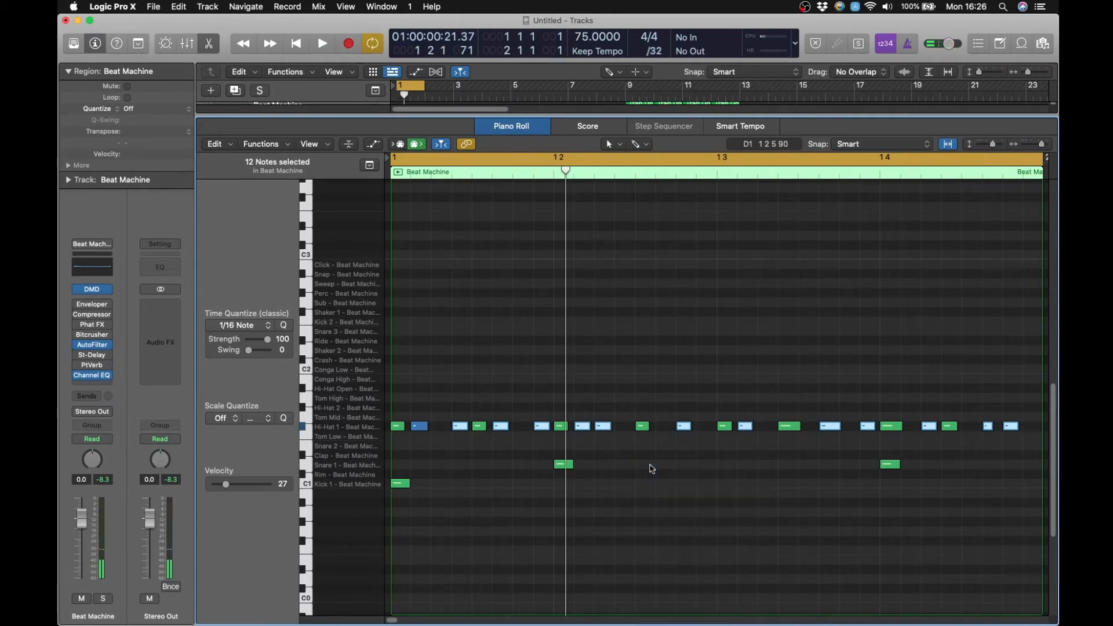
pyautogui.click(649, 471)
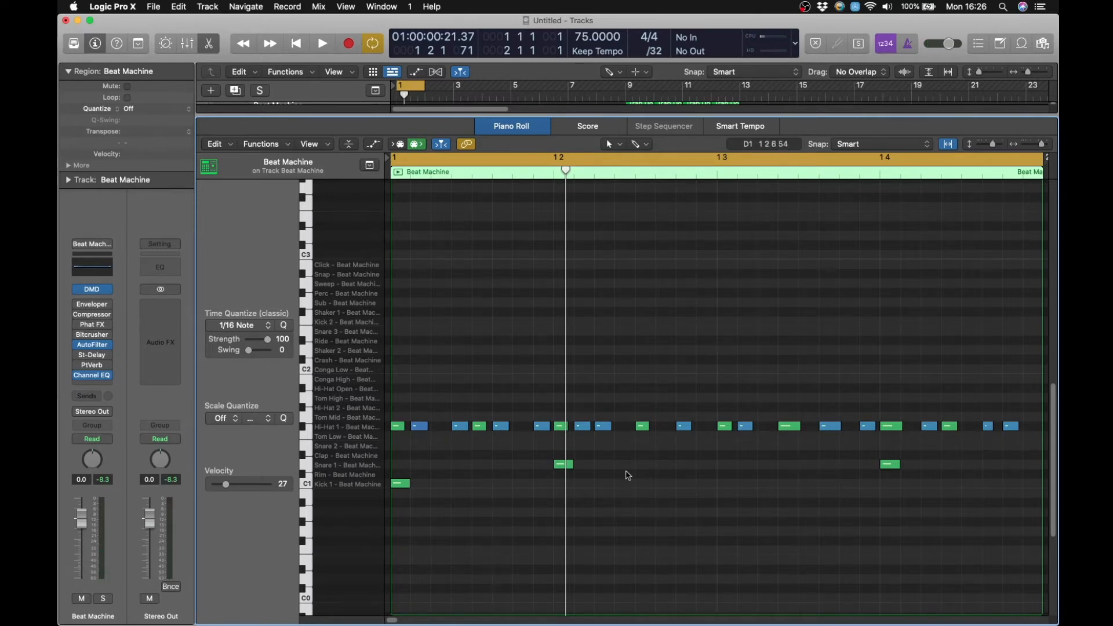
# Step: Copy the Kick 1 note at the bar start up to Kick 2 and audition both kick sounds
pyautogui.click(406, 485)
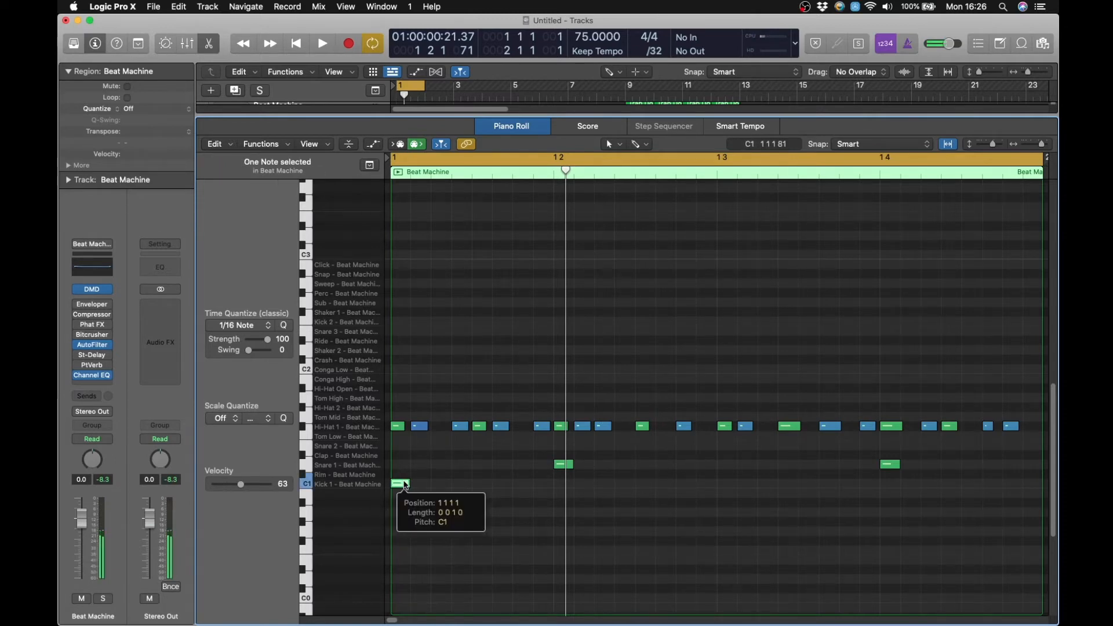
pyautogui.moveTo(406, 485); pyautogui.dragTo(405, 325)
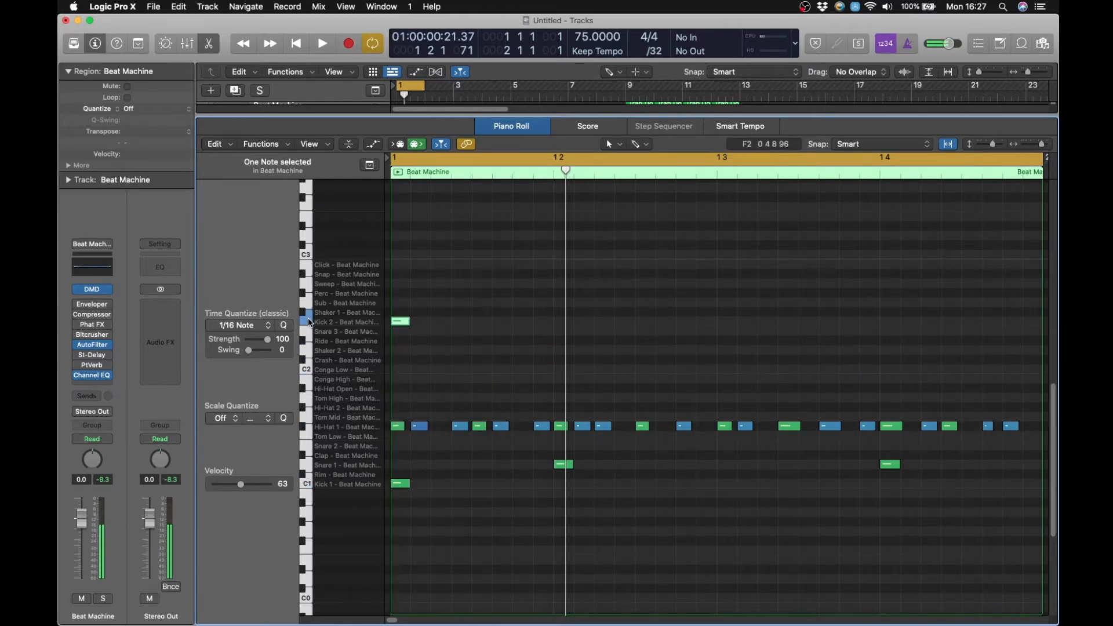
pyautogui.click(309, 484)
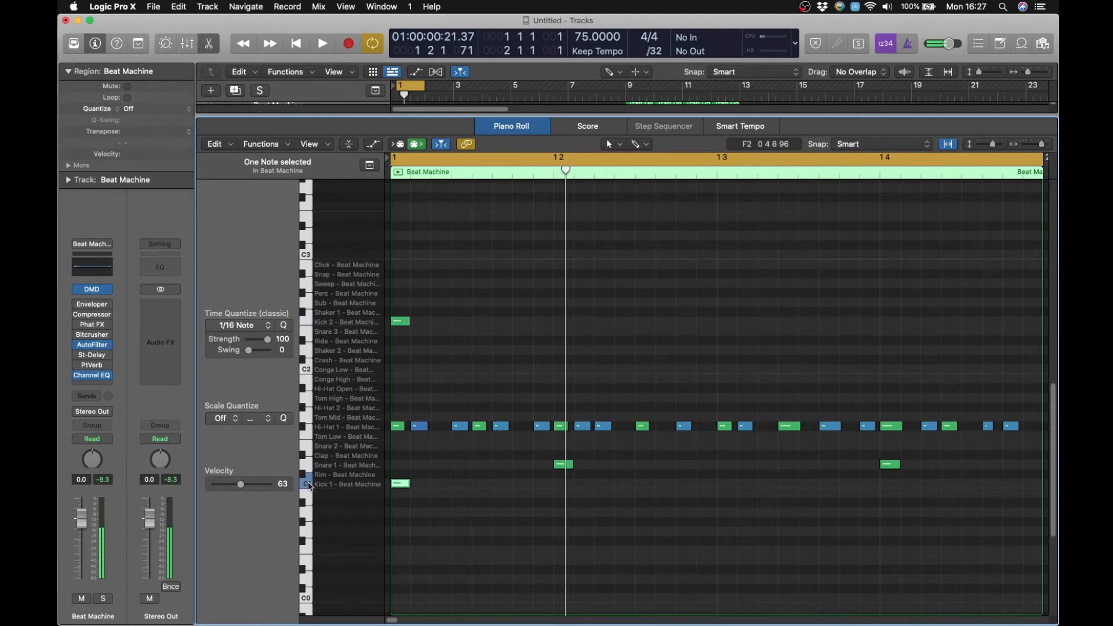
pyautogui.click(308, 320)
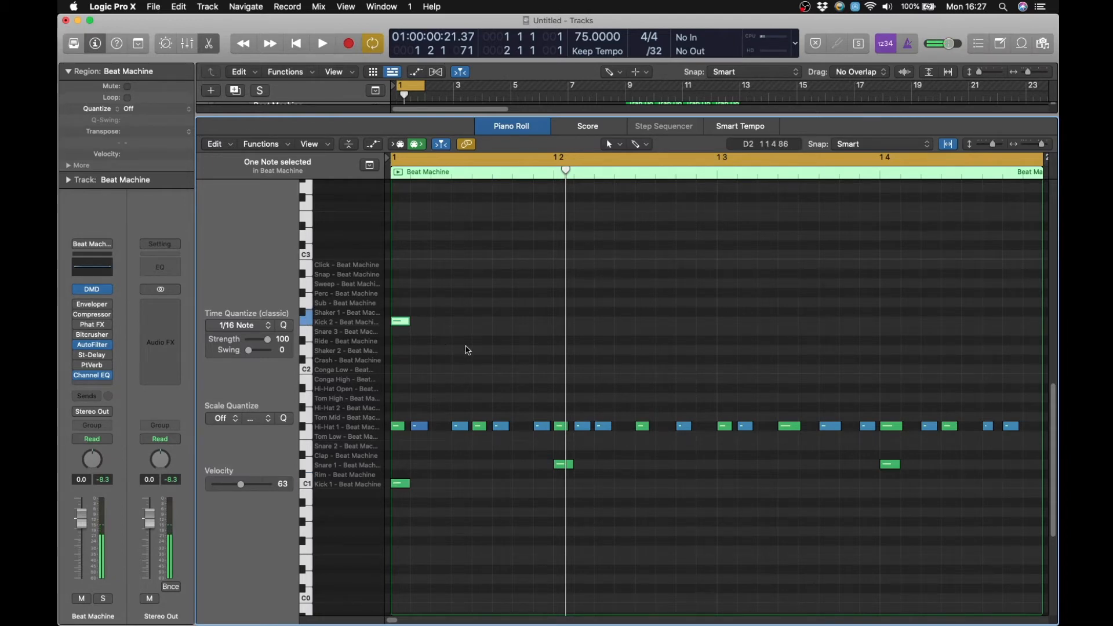
# Step: Set the grid division to /16 and pencil in Kick 2 notes at 1 1 4, 1 2 2, 1 2 4, 1 3 3, 1 4 2 and 1 4 4
pyautogui.press('t')
pyautogui.click(493, 369)
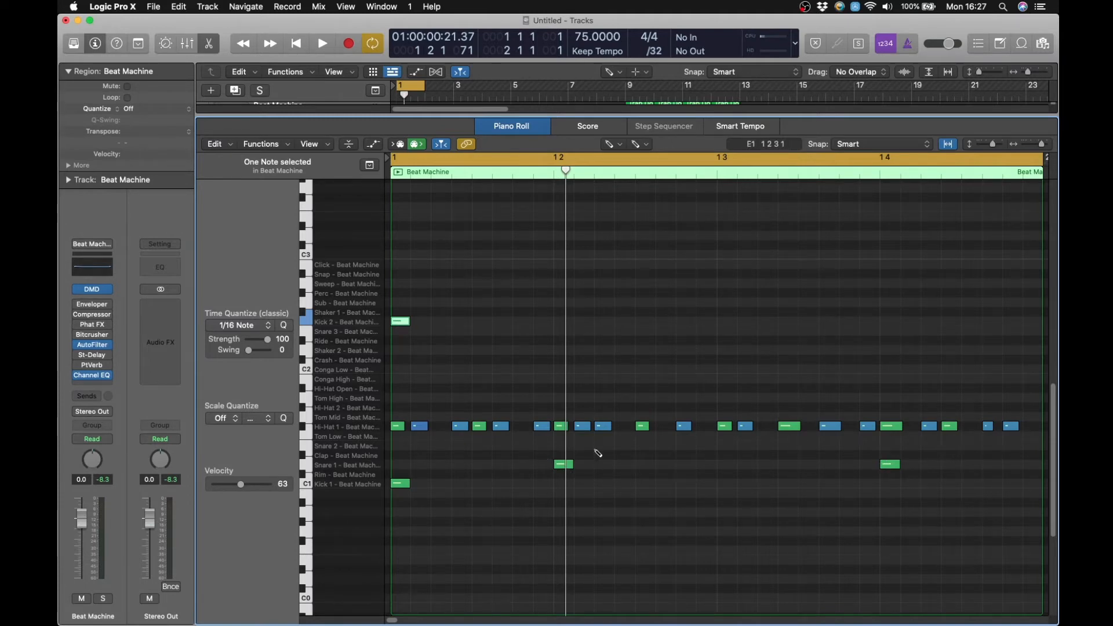
pyautogui.click(653, 51)
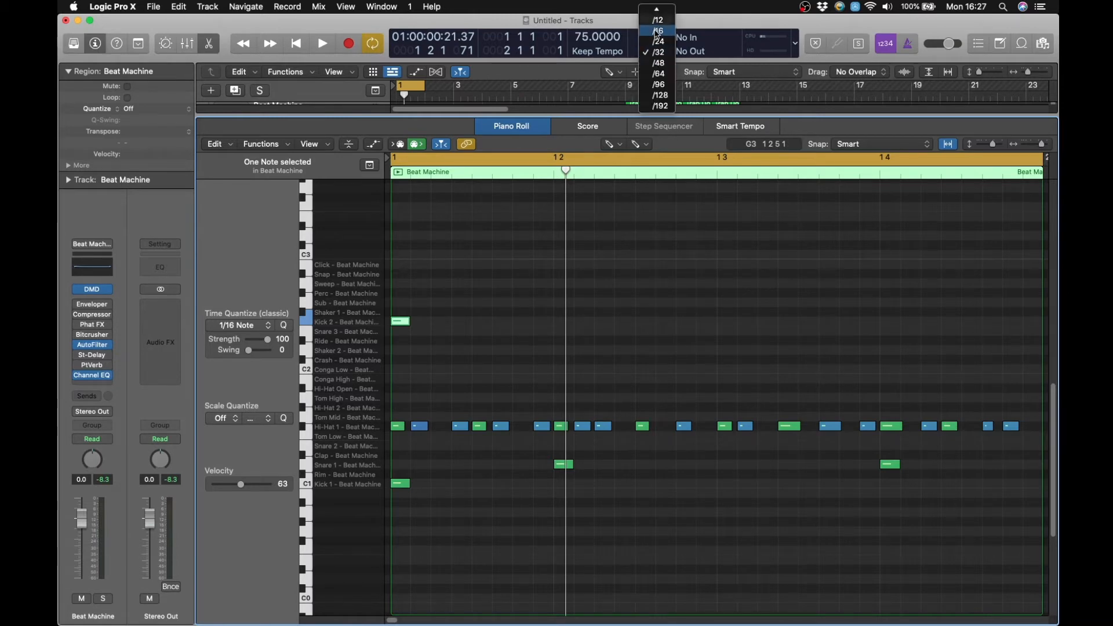
pyautogui.click(657, 31)
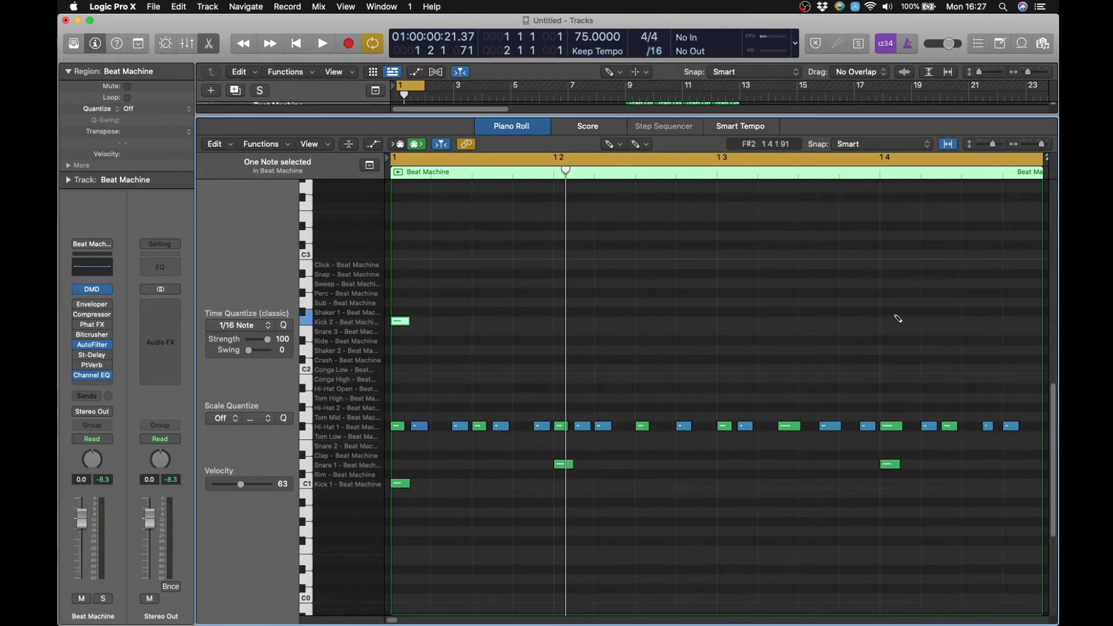
pyautogui.click(520, 323)
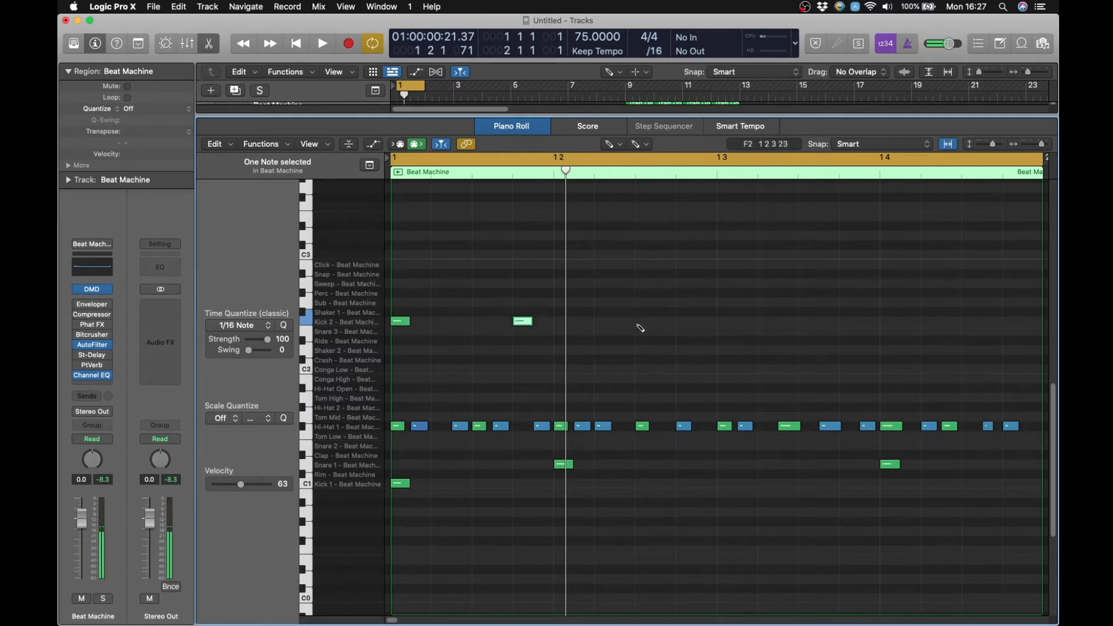
pyautogui.click(602, 322)
pyautogui.click(684, 322)
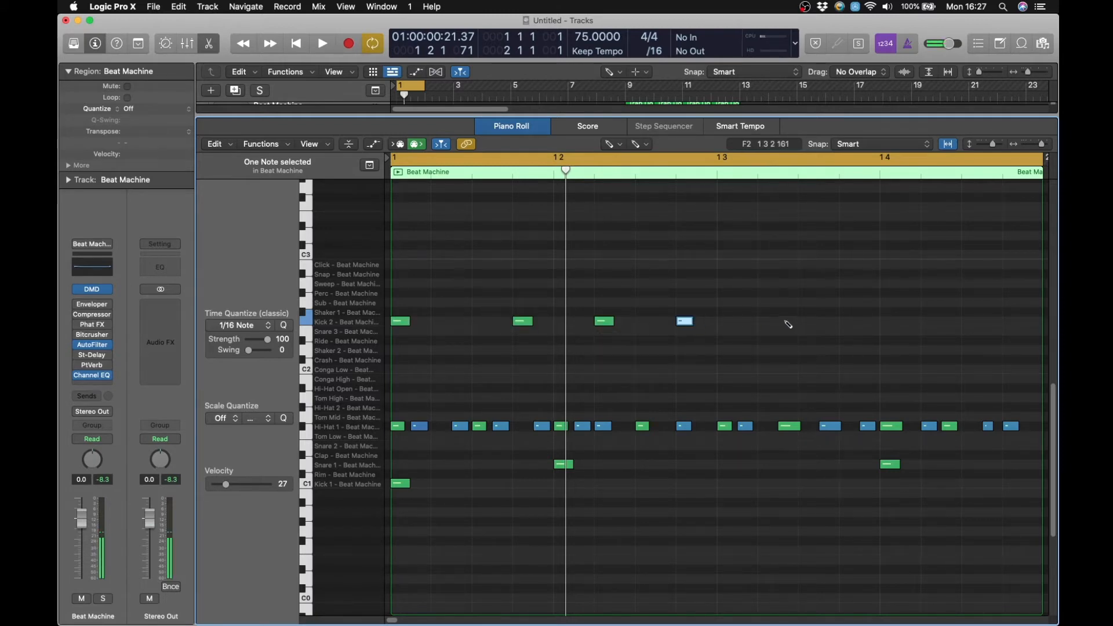
pyautogui.click(806, 323)
pyautogui.click(930, 322)
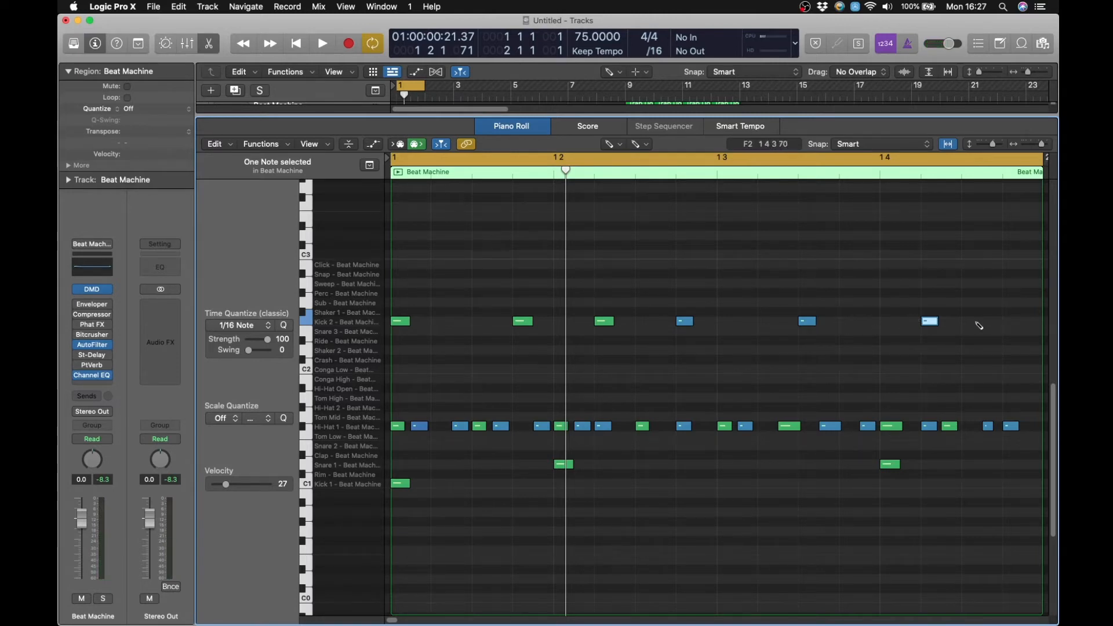
pyautogui.click(1006, 324)
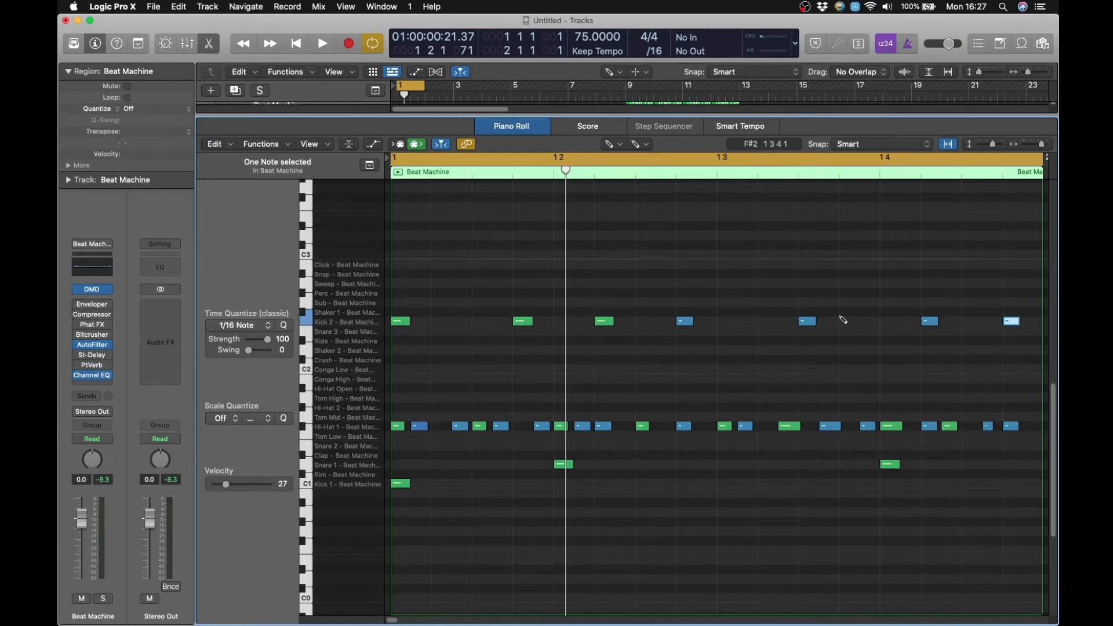
# Step: While auditioning the loop, add Kick 2 notes at 1 3 1 and 1 3 2 and move the one at 1 3 3 to 1 3 4
pyautogui.press('space')
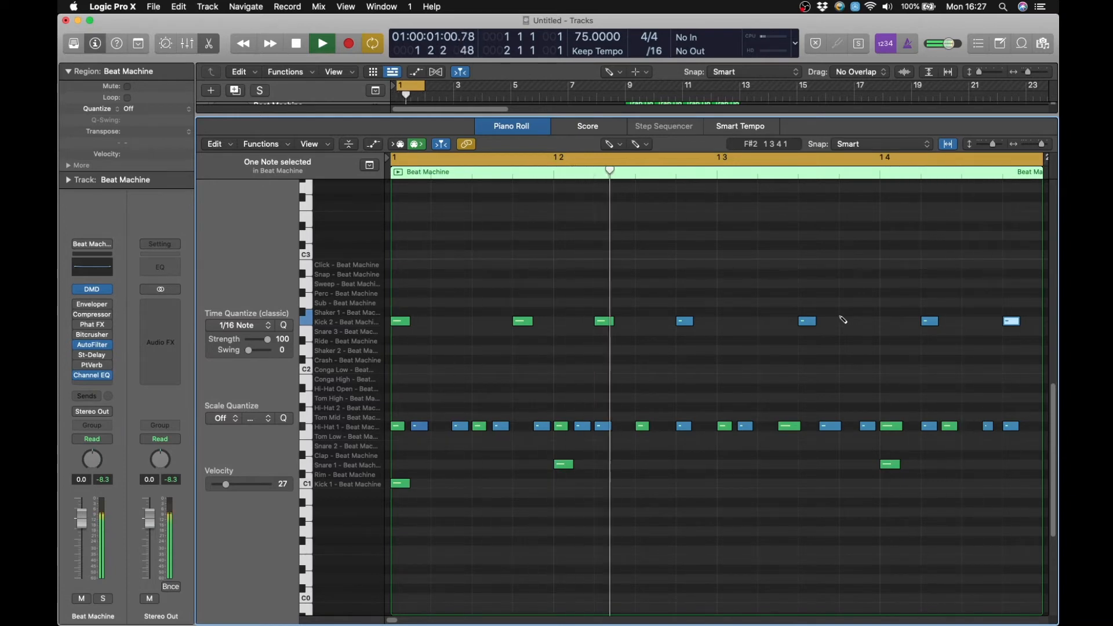
pyautogui.press('space')
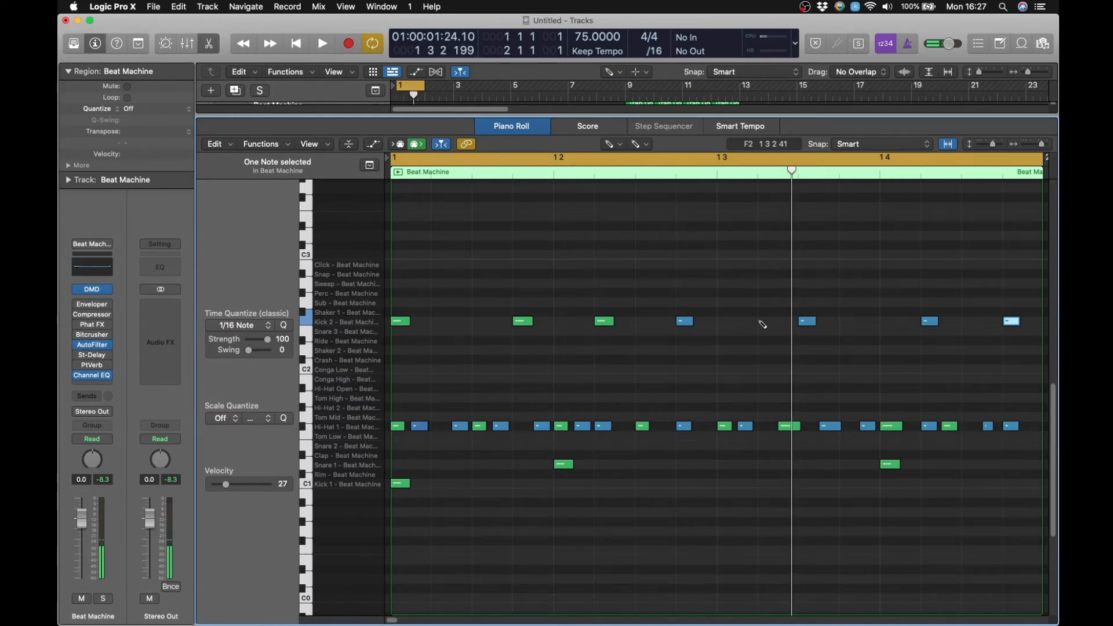
pyautogui.click(720, 322)
pyautogui.press('space')
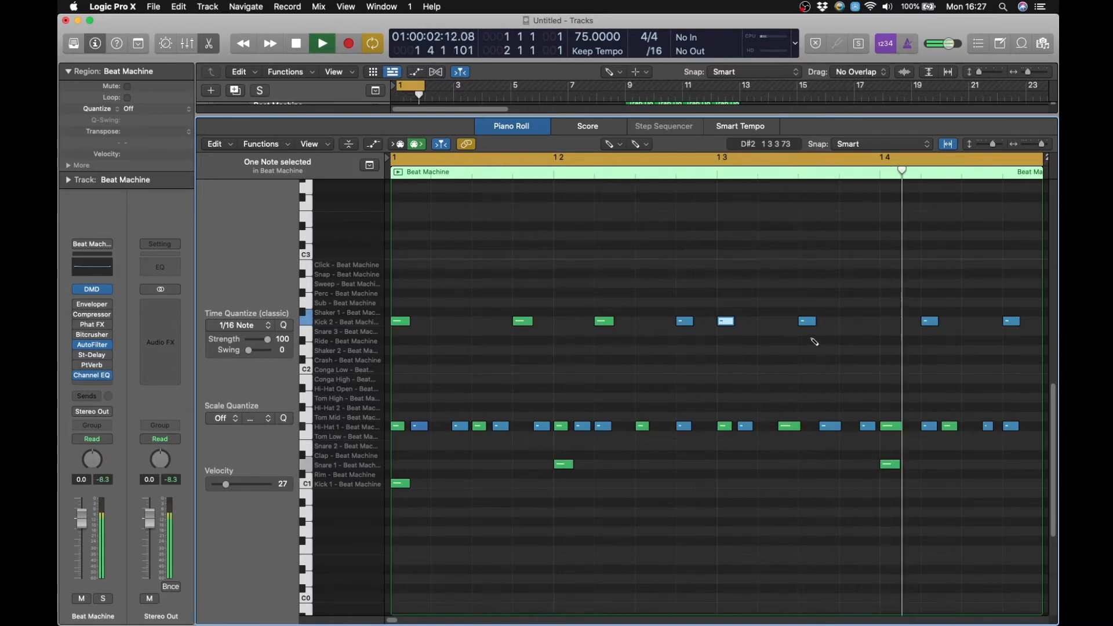
pyautogui.moveTo(808, 322); pyautogui.dragTo(849, 323)
pyautogui.click(760, 323)
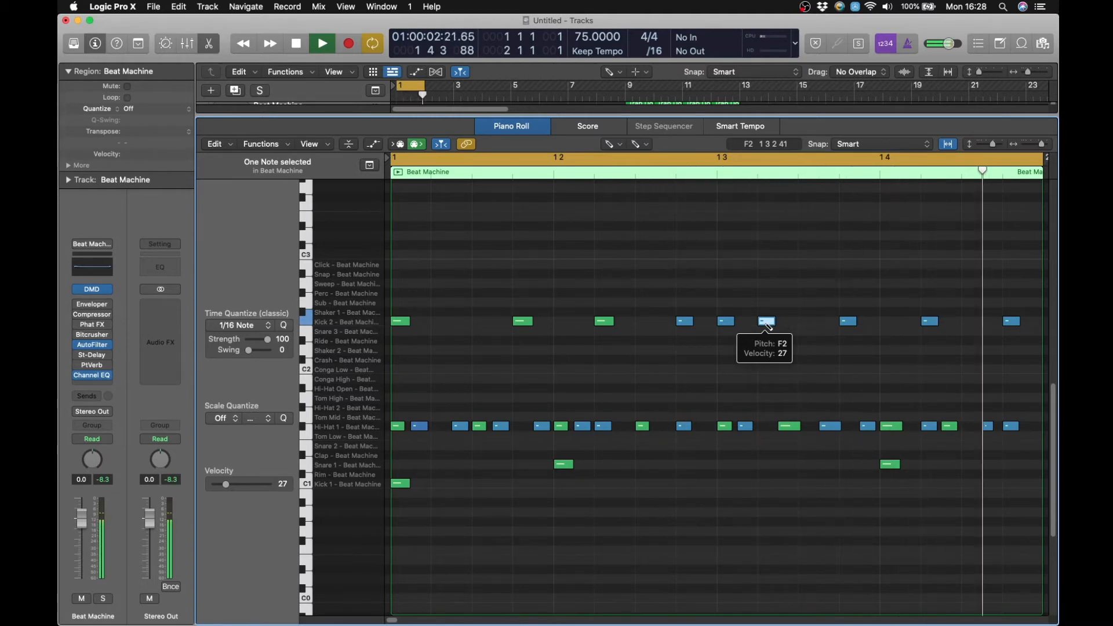
pyautogui.press('space')
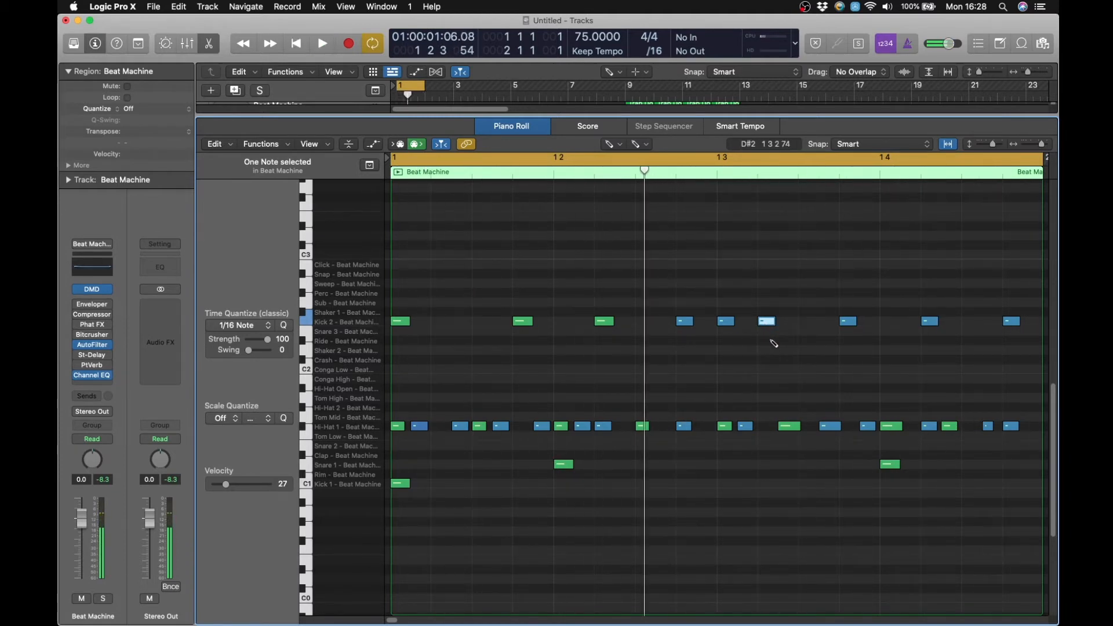
# Step: Set the Kick 2 notes at 1 1 4, 1 2 2 and 1 3 1 to velocities 41, 28 and 71 with the Velocity tool
pyautogui.press('t')
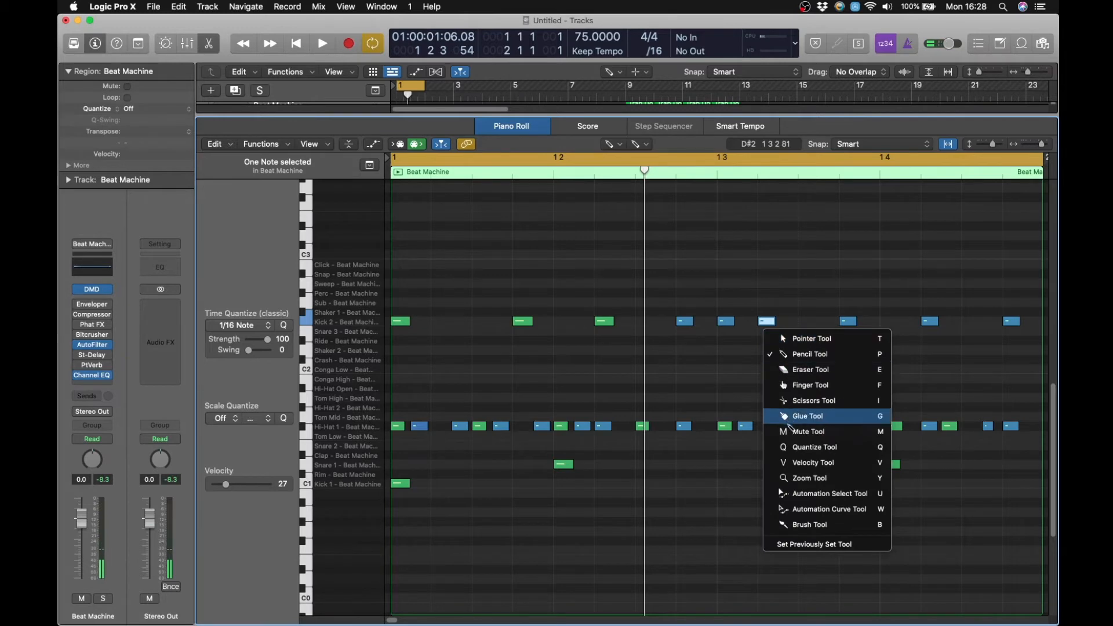
pyautogui.click(804, 462)
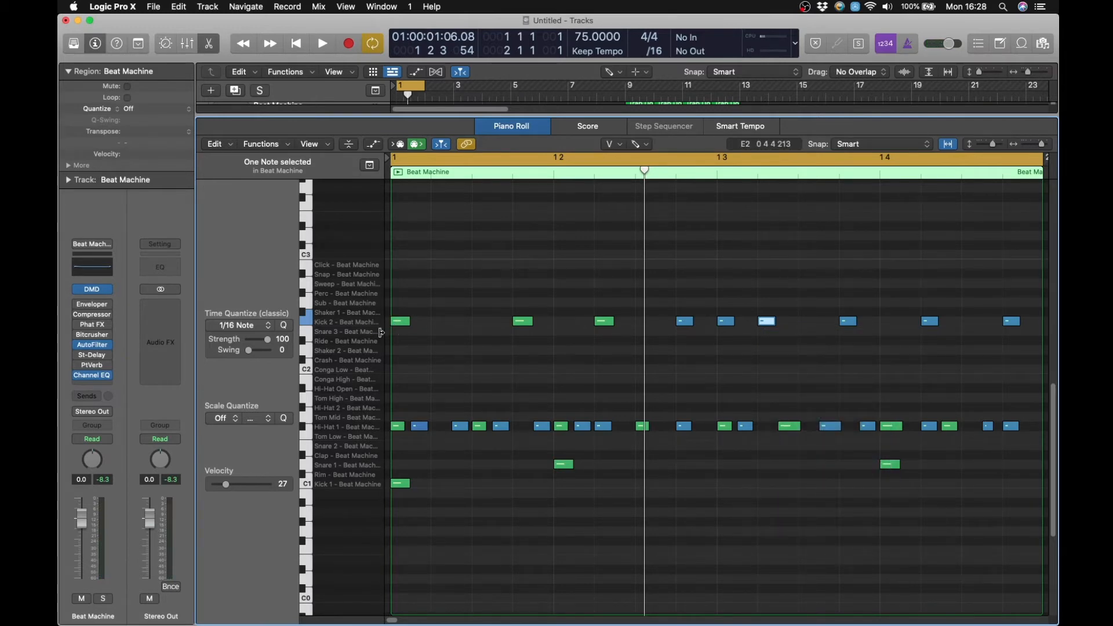
pyautogui.click(559, 174)
pyautogui.moveTo(523, 321); pyautogui.dragTo(532, 358)
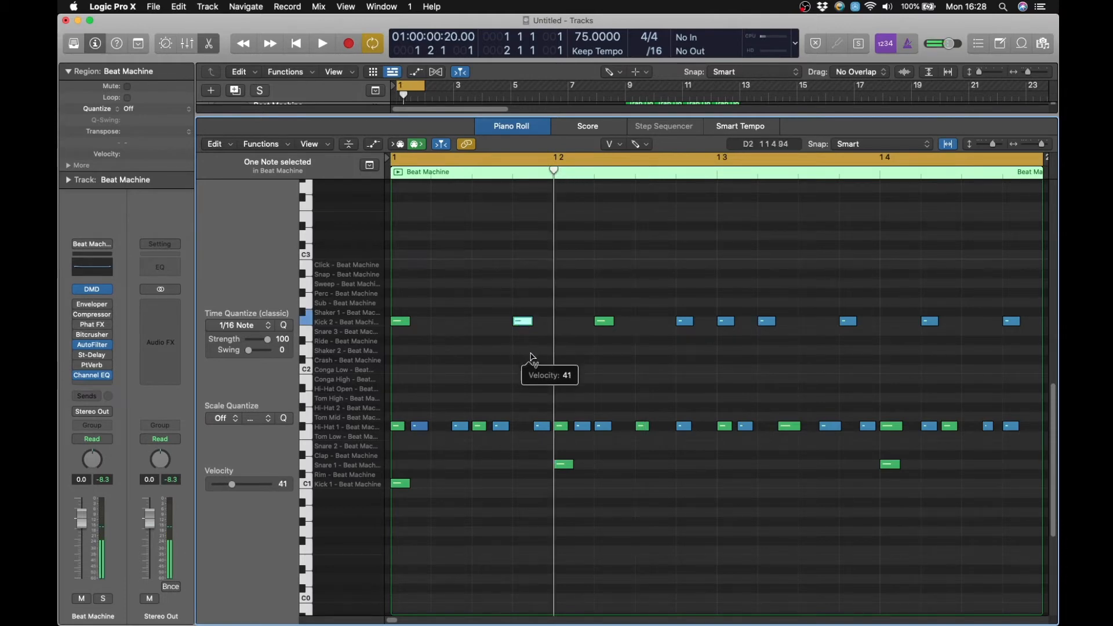
pyautogui.moveTo(604, 322); pyautogui.dragTo(619, 382)
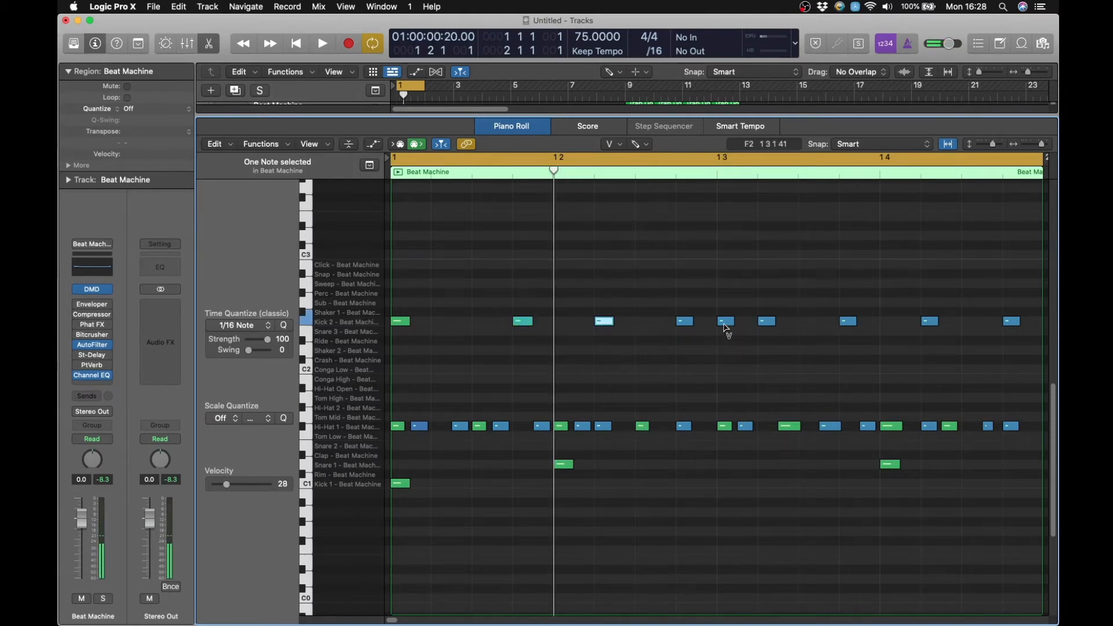
pyautogui.moveTo(726, 326); pyautogui.dragTo(727, 259)
# Step: Play back the beat with the adjusted kick velocities, switch to the Pointer tool and stop playback
pyautogui.press('space')
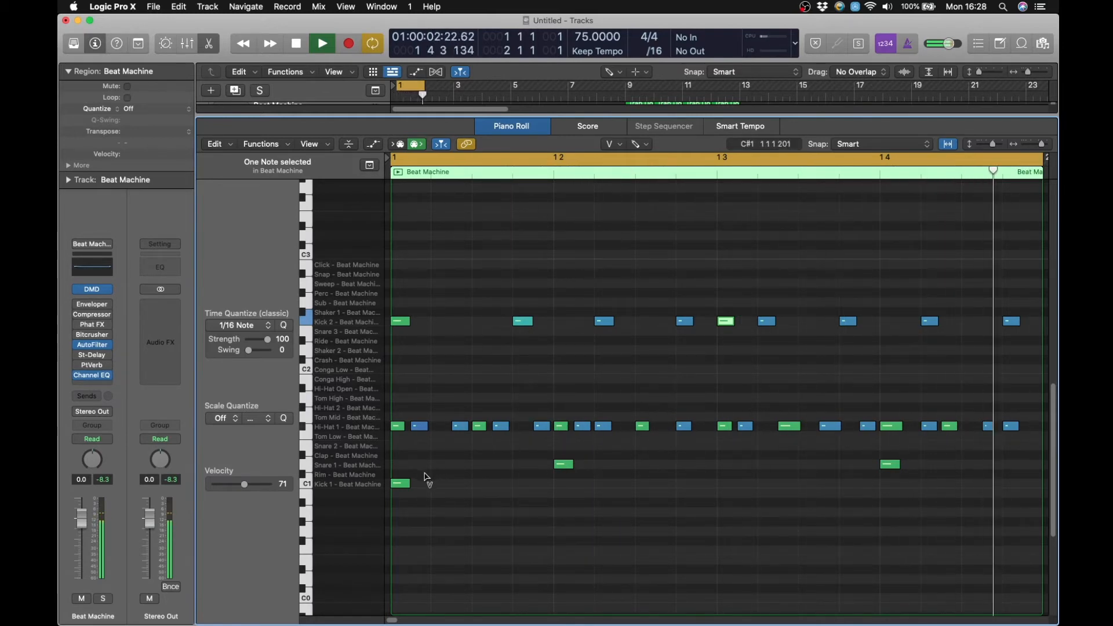
pyautogui.press('t')
pyautogui.press('t')
pyautogui.press('space')
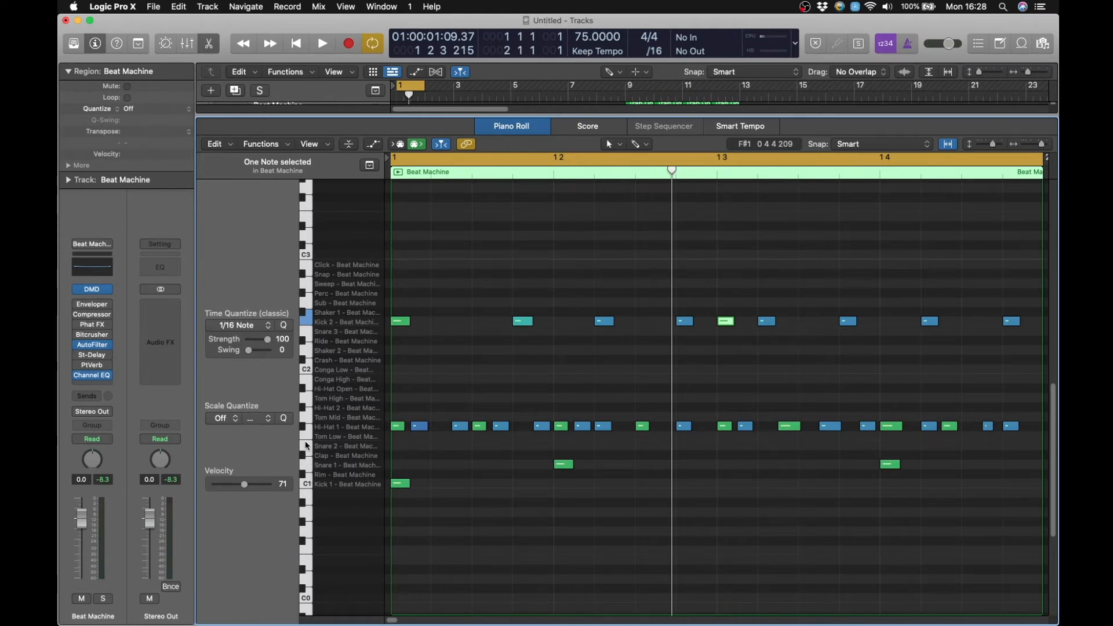
# Step: Audition the Sub sound, copy the Kick 1 note at 1 1 1 to the Sub row and play back the loop
pyautogui.click(306, 302)
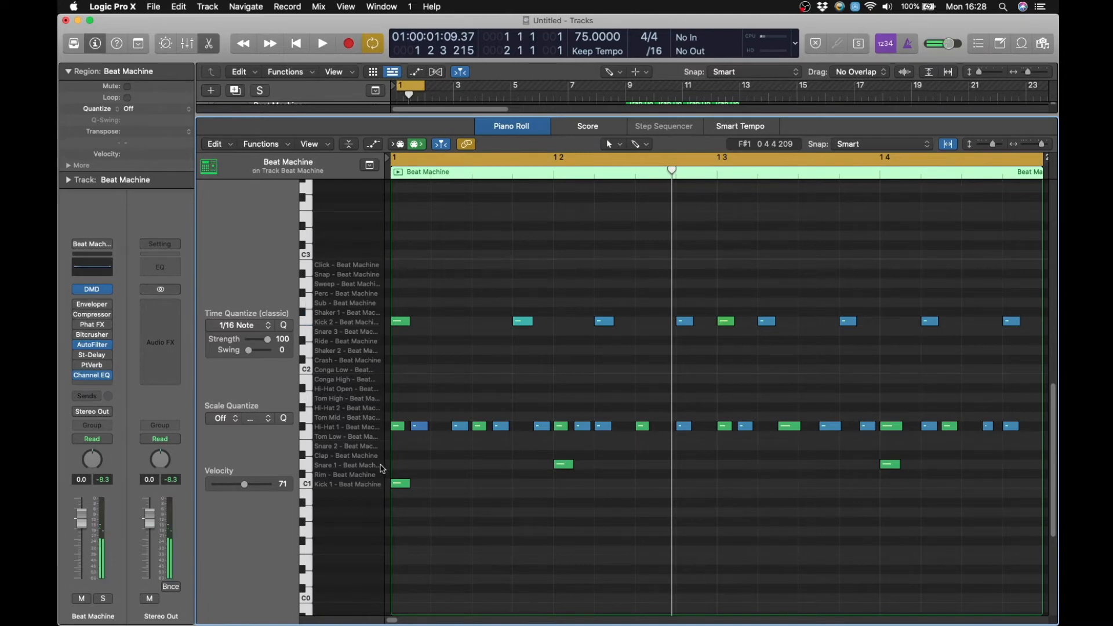
pyautogui.click(399, 483)
pyautogui.moveTo(397, 482); pyautogui.dragTo(402, 307)
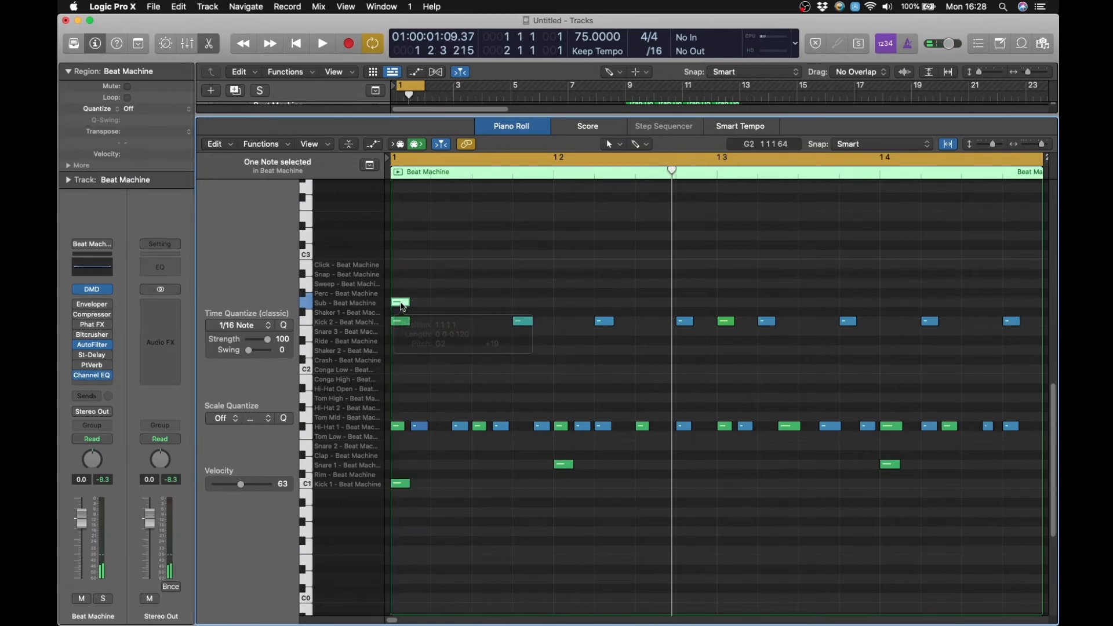
pyautogui.press('space')
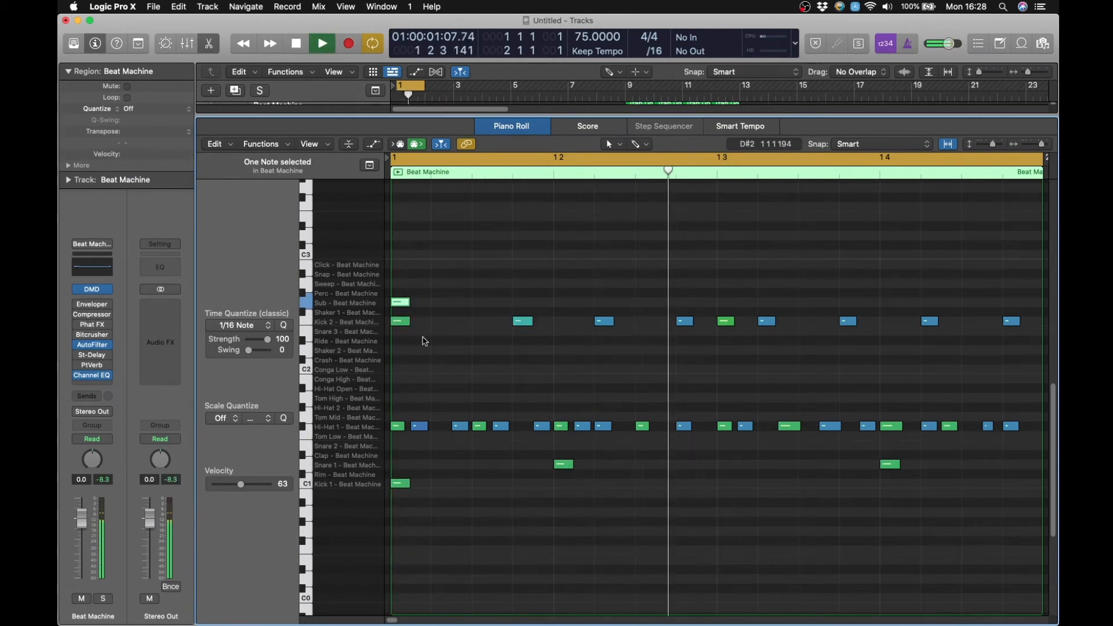
pyautogui.press('space')
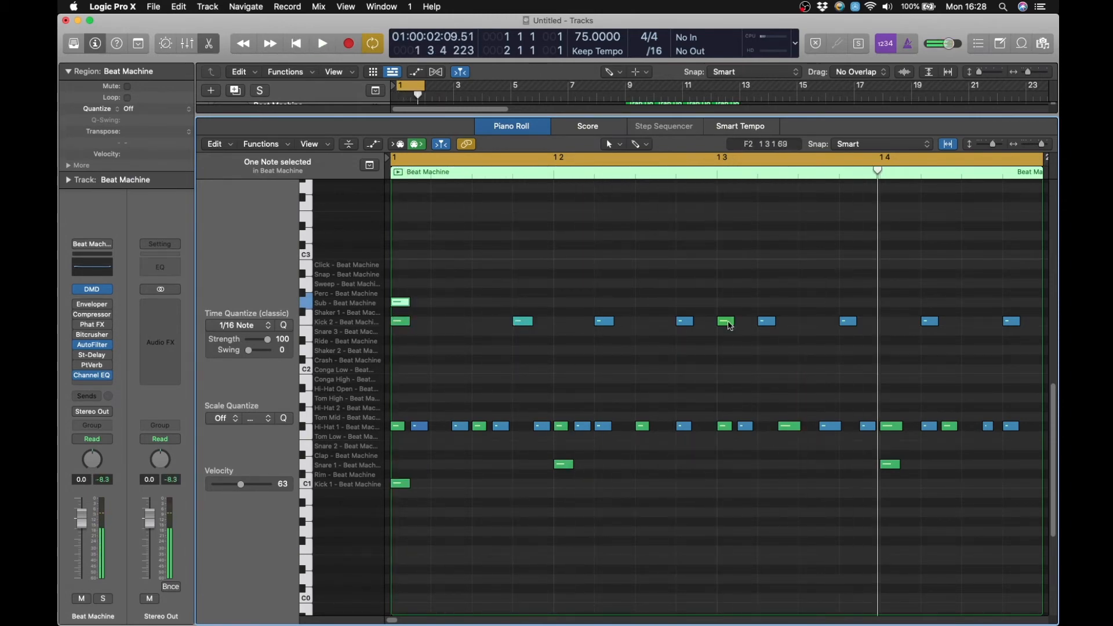
# Step: Copy the Kick 2 note at 1 3 1 up to the Sub row and play the loop from 1 1 3
pyautogui.moveTo(729, 322); pyautogui.dragTo(729, 305)
pyautogui.press('space')
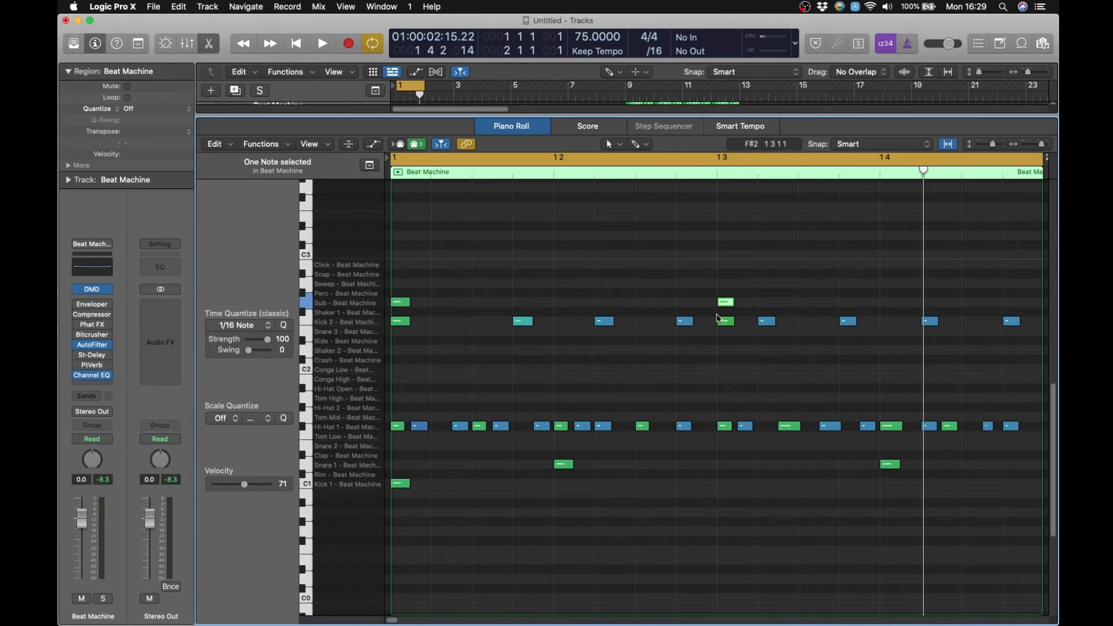
pyautogui.click(718, 171)
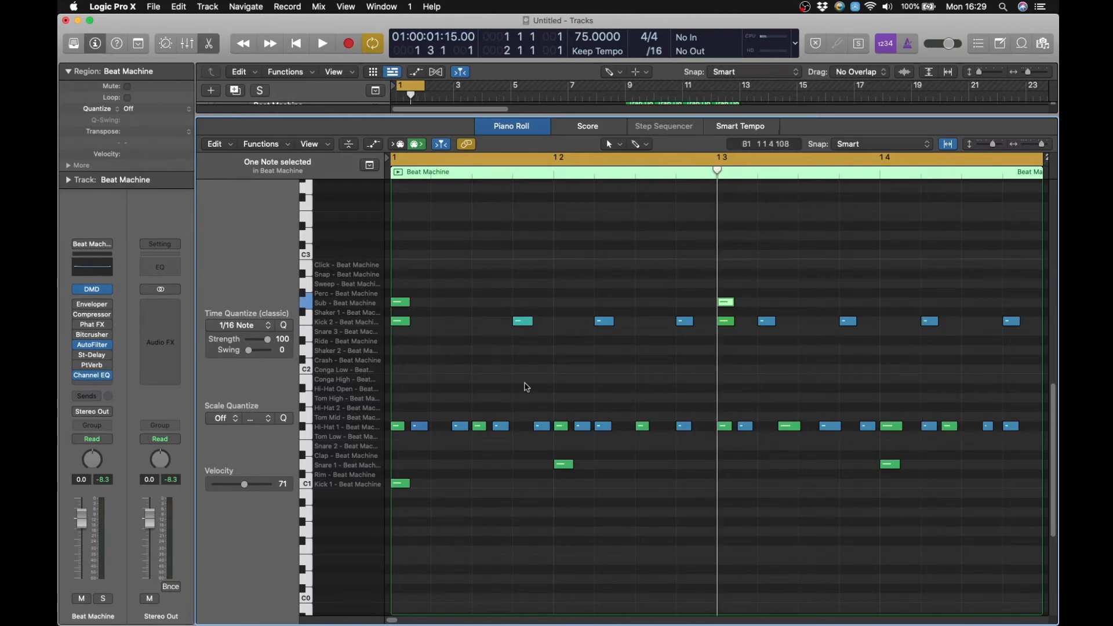
pyautogui.click(473, 172)
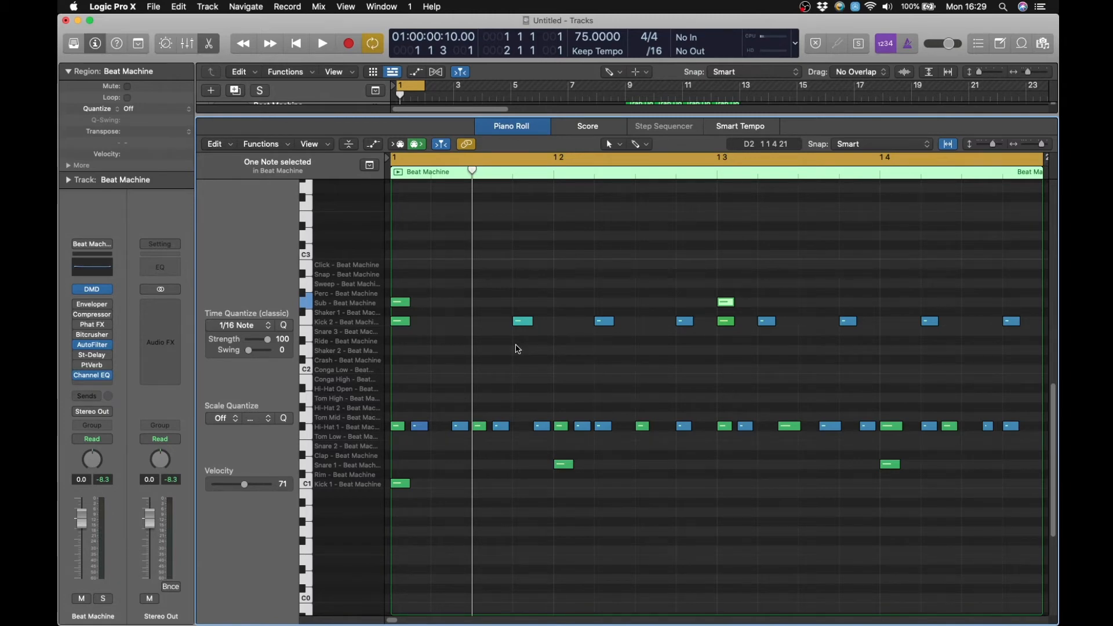
pyautogui.press('space')
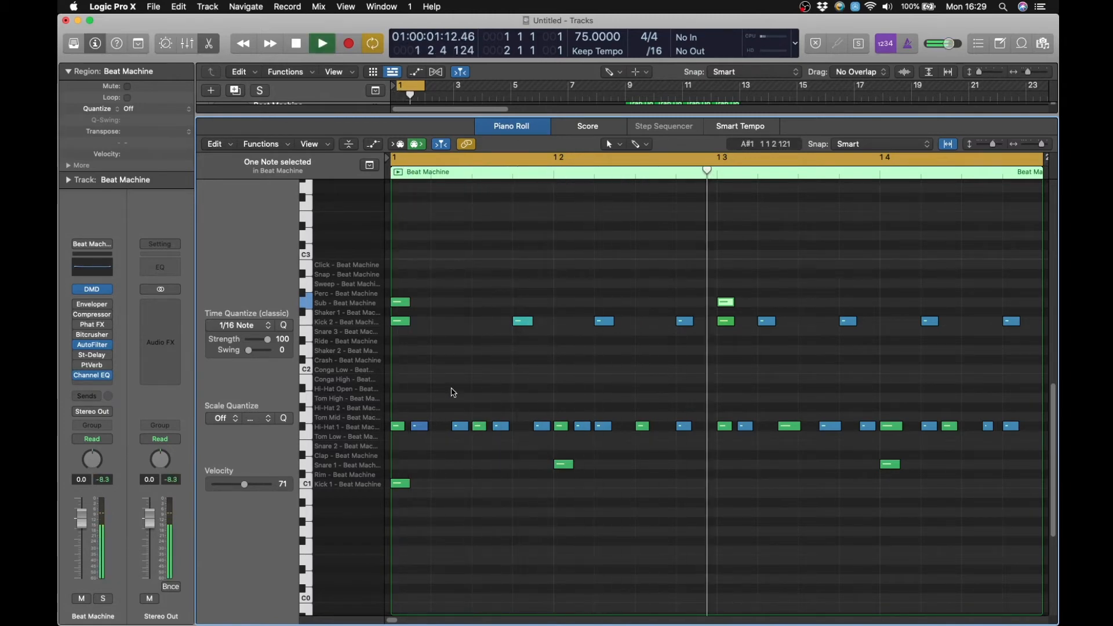
# Step: Stop playback and pencil in Hi-Hat 2 notes at 1 1 1, 1 1 4 and 1 2 1, using the velocity of the Kick 2 note at 1 2 4
pyautogui.press('t')
pyautogui.click(560, 404)
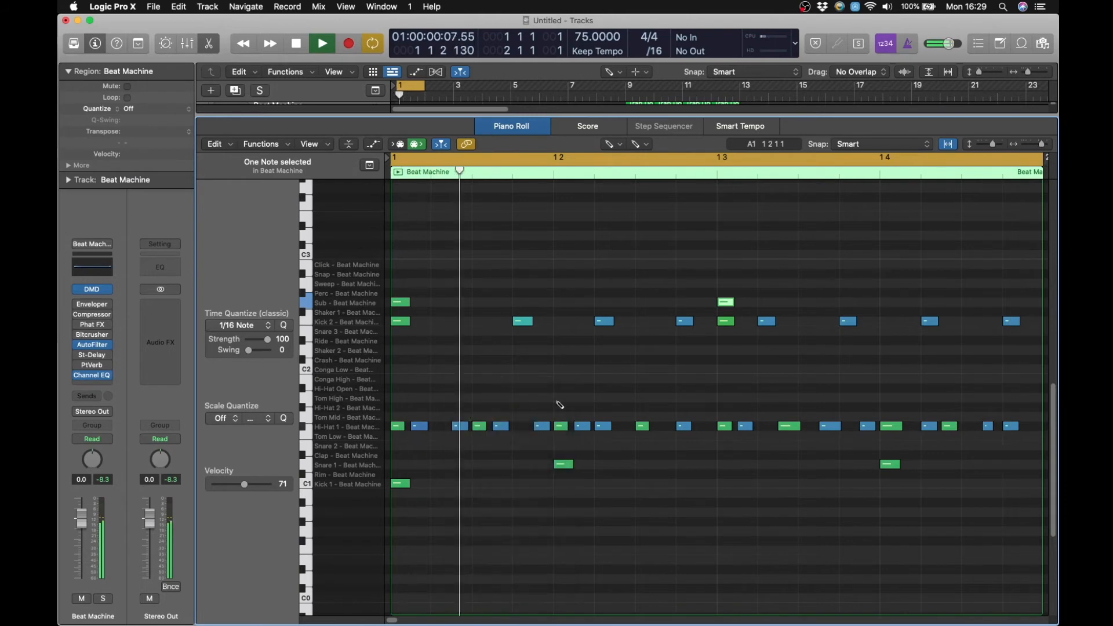
pyautogui.press('space')
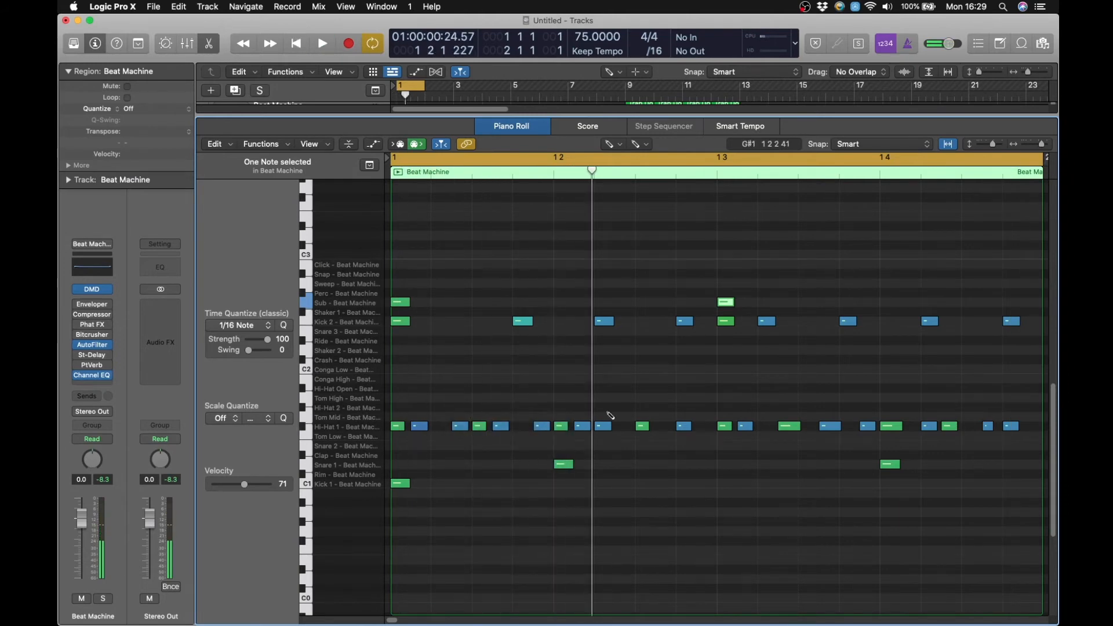
pyautogui.click(686, 324)
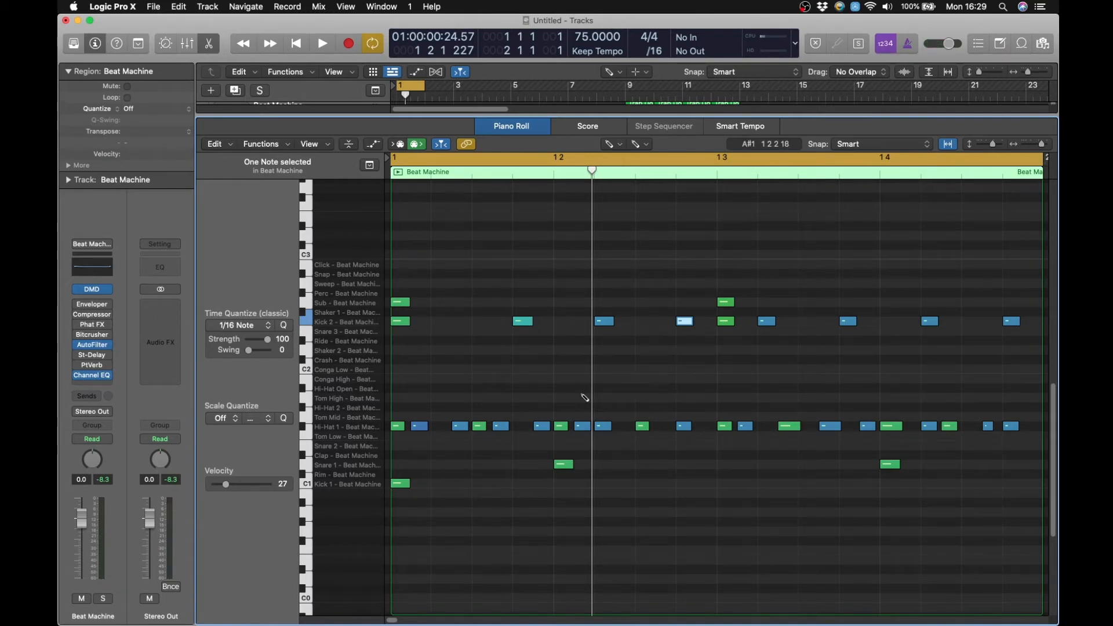
pyautogui.click(303, 410)
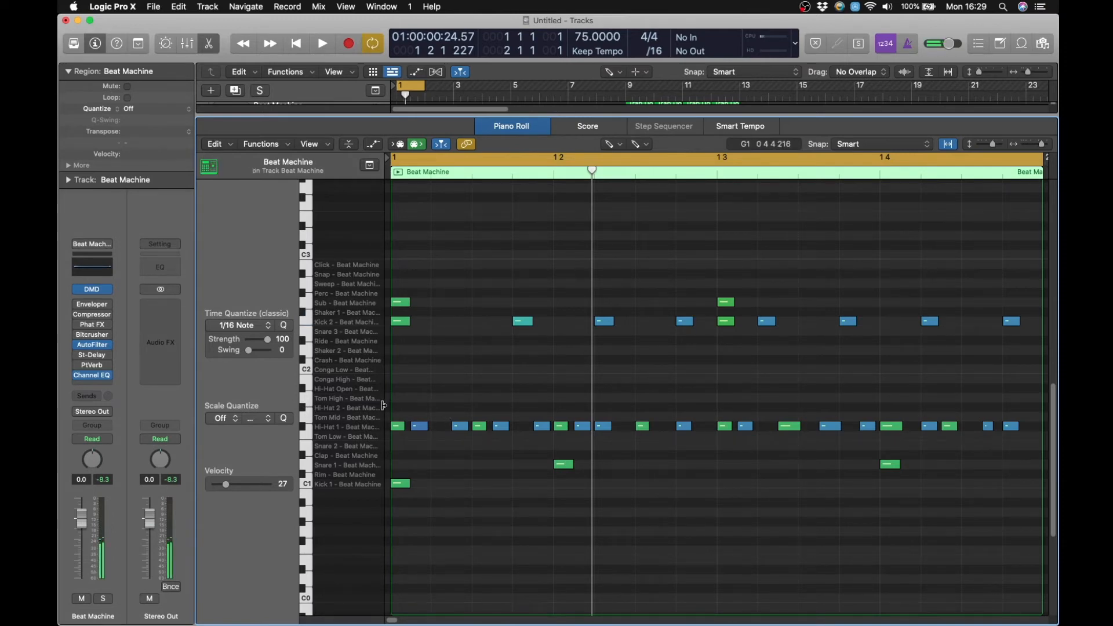
pyautogui.click(398, 407)
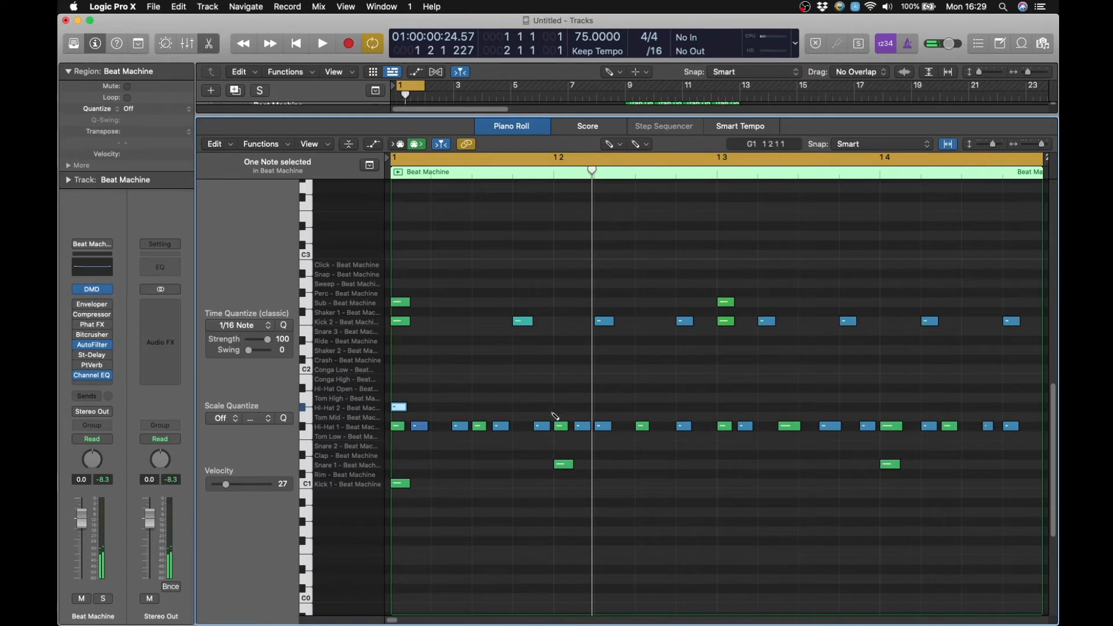
pyautogui.click(518, 408)
pyautogui.click(557, 408)
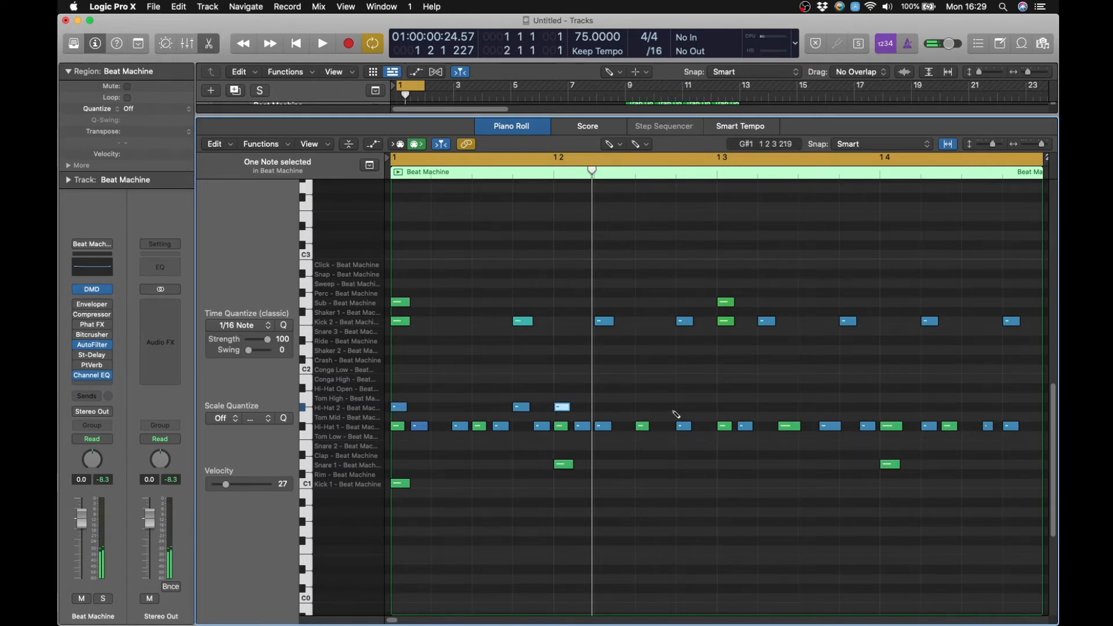
# Step: Add Hi-Hat 2 notes at 1 2 3, 1 3 2, 1 3 4, 1 4 1 and 1 4 4, and play back the loop
pyautogui.click(643, 408)
pyautogui.click(766, 408)
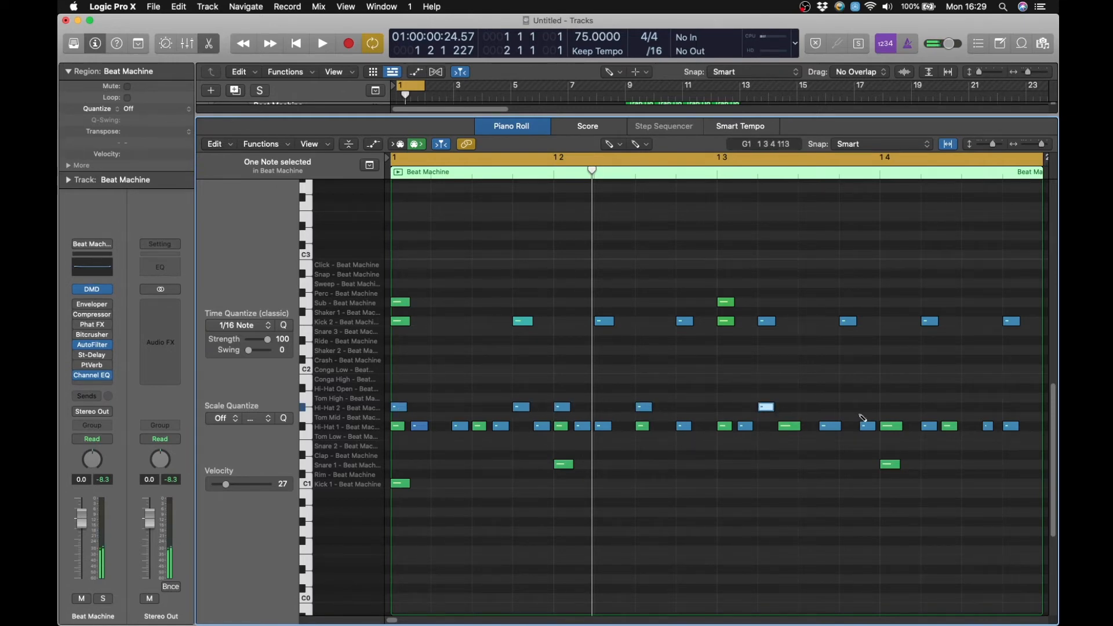
pyautogui.click(848, 408)
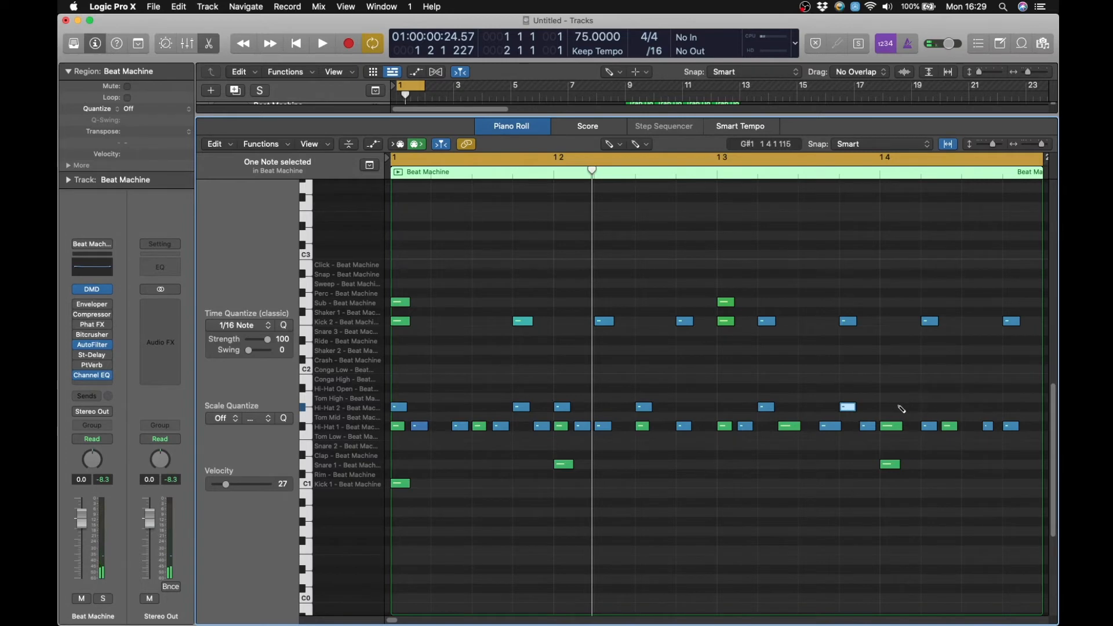
pyautogui.click(888, 407)
pyautogui.click(1012, 407)
pyautogui.press('space')
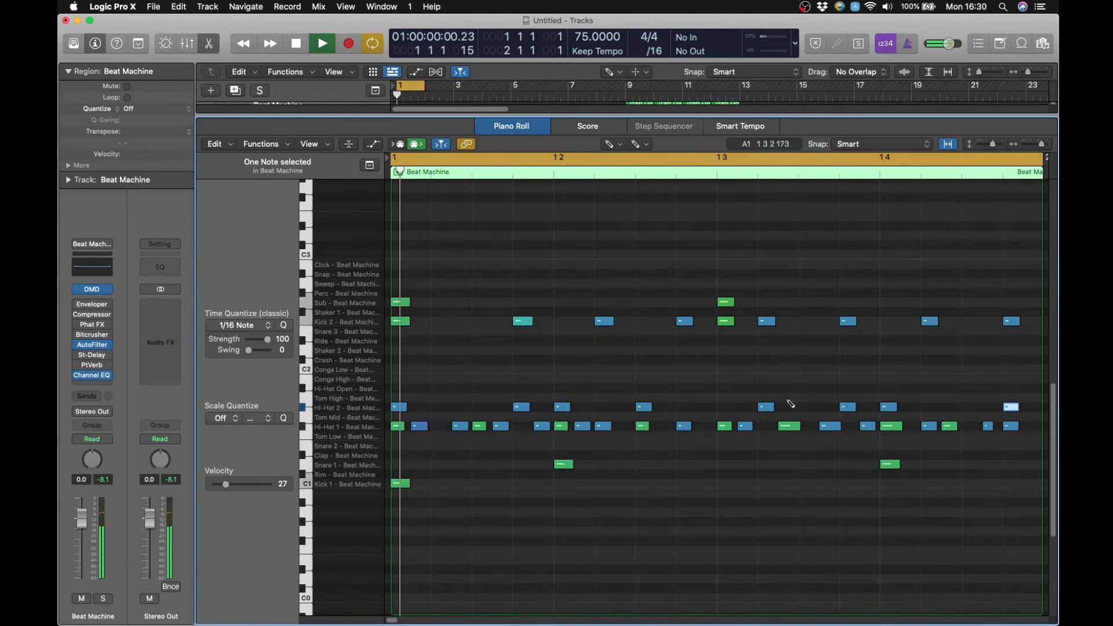
pyautogui.press('space')
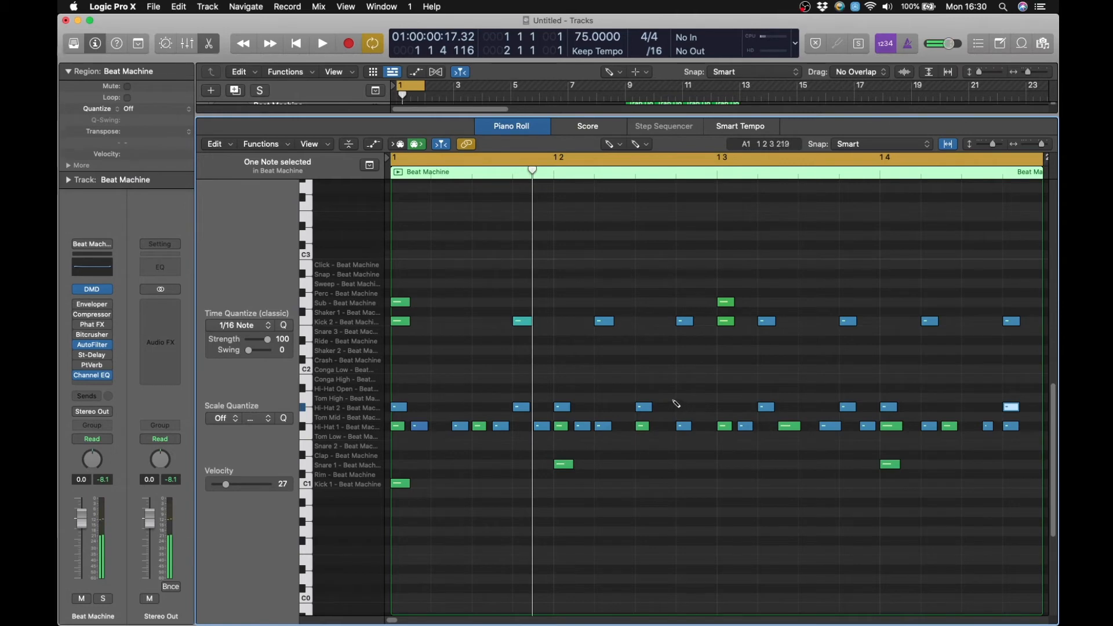
# Step: Draw a Sweep note spanning the whole bar and set its velocity to 68 with the Velocity tool
pyautogui.click(305, 288)
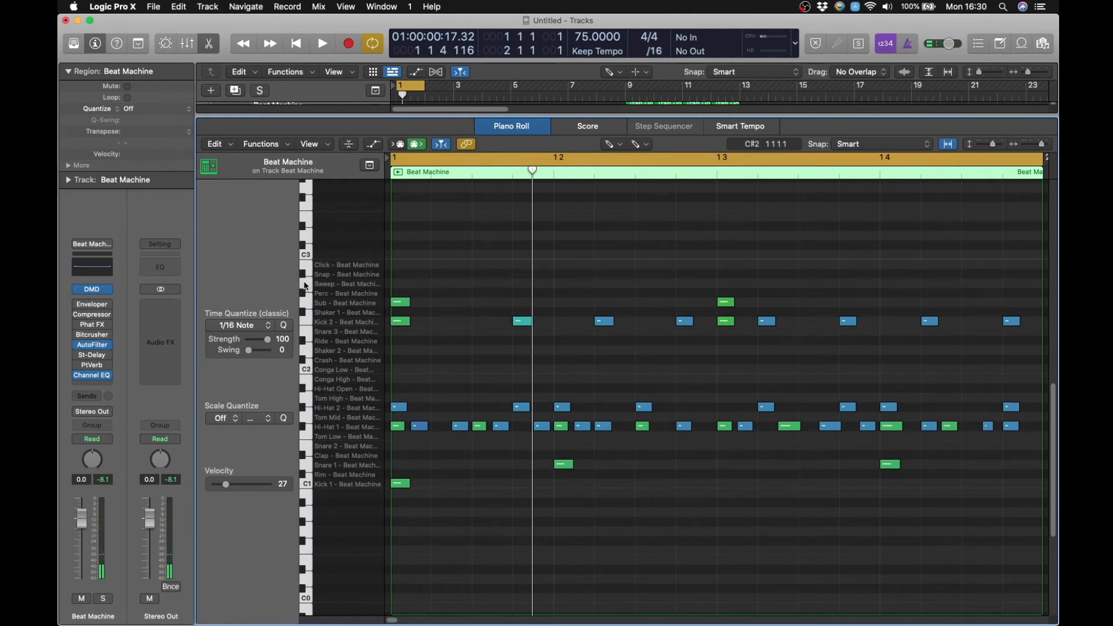
pyautogui.click(400, 284)
pyautogui.moveTo(404, 284); pyautogui.dragTo(794, 284)
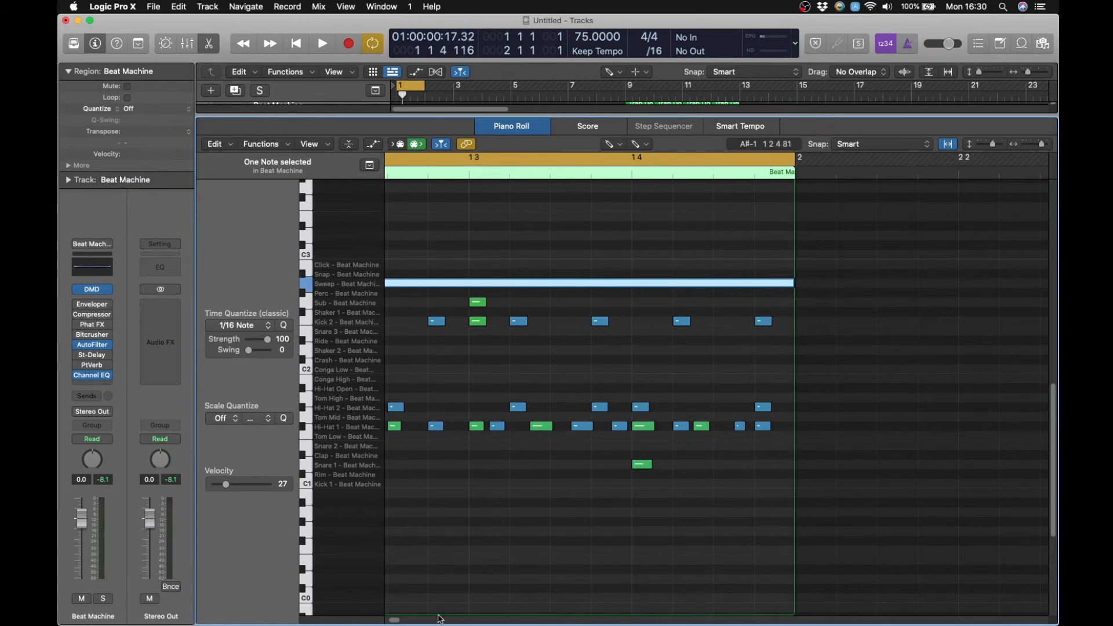
pyautogui.moveTo(394, 621); pyautogui.dragTo(383, 620)
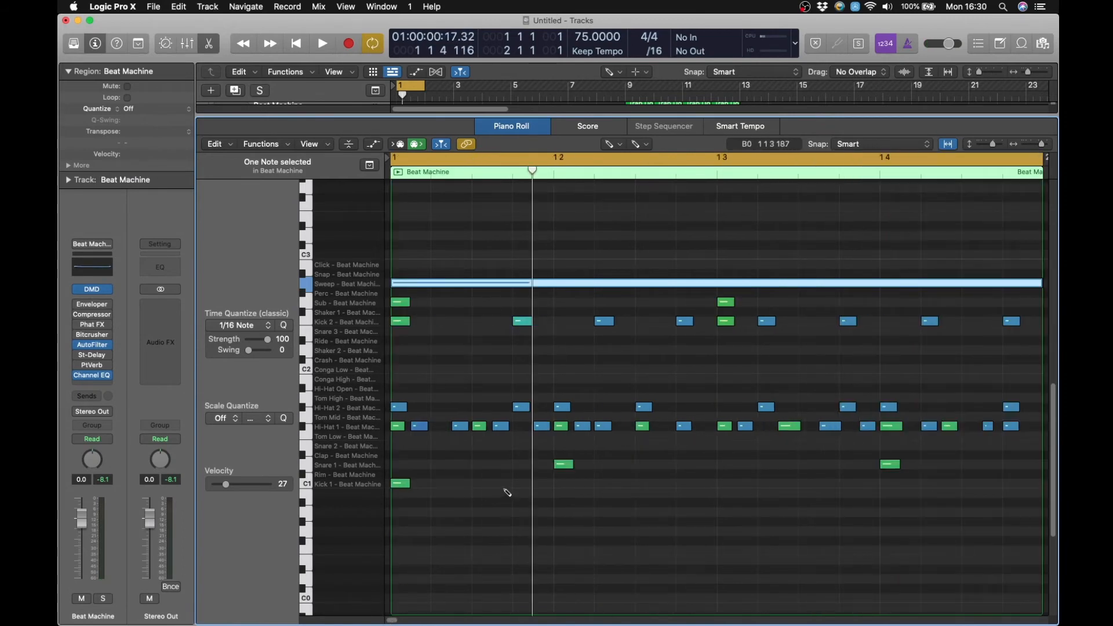
pyautogui.press('t')
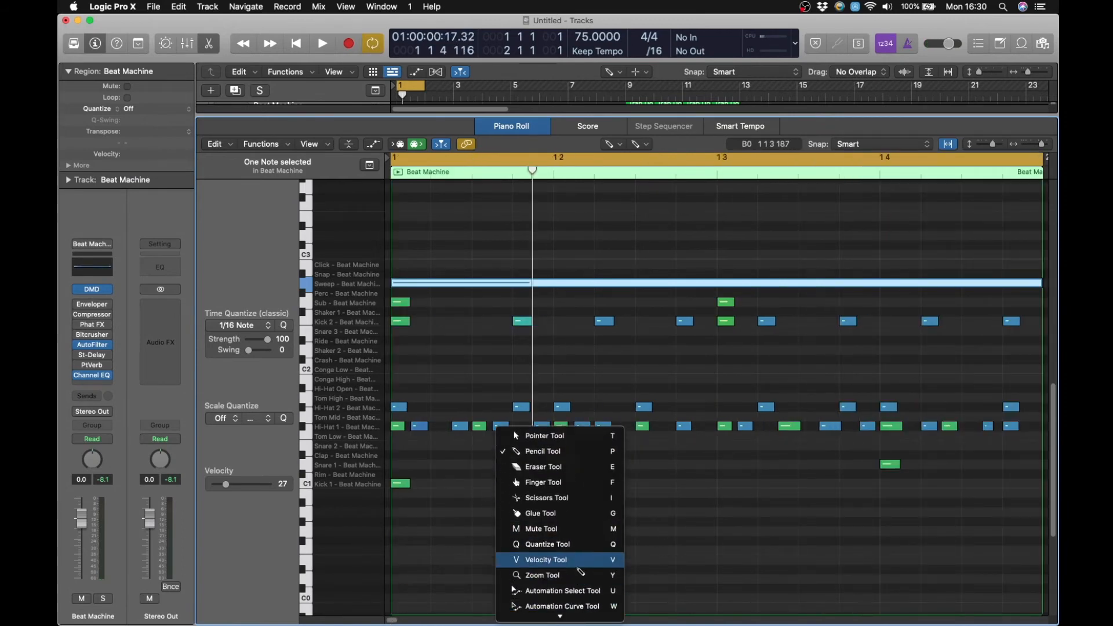
pyautogui.click(580, 563)
pyautogui.moveTo(438, 286); pyautogui.dragTo(450, 221)
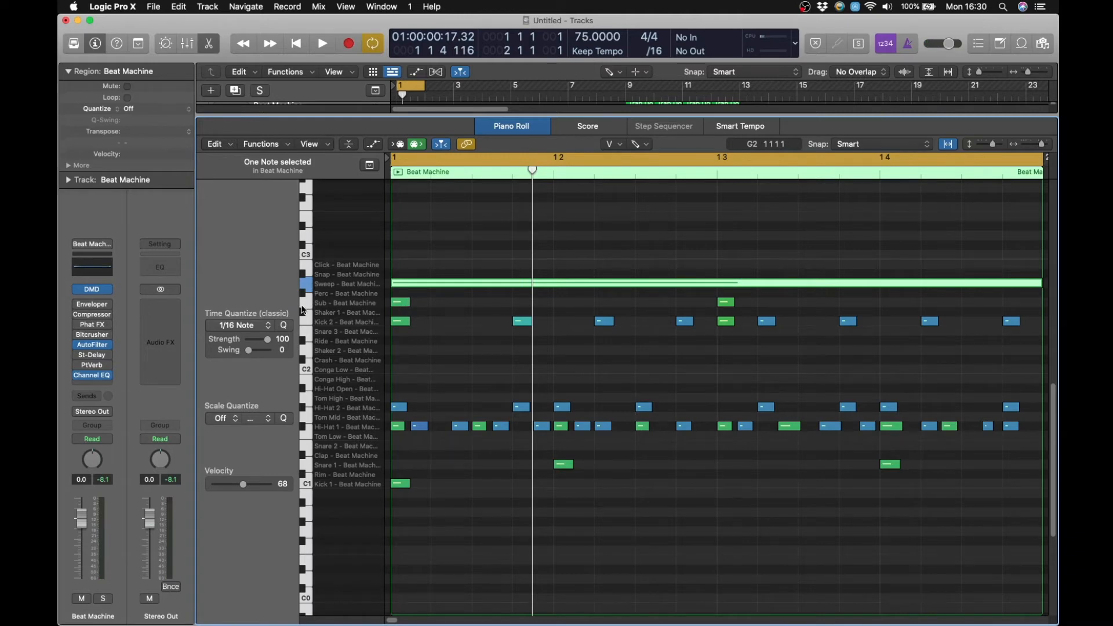
# Step: Audition the Kick 2 row, switch to the Pointer tool and play back the full beat with the Sweep note
pyautogui.click(307, 324)
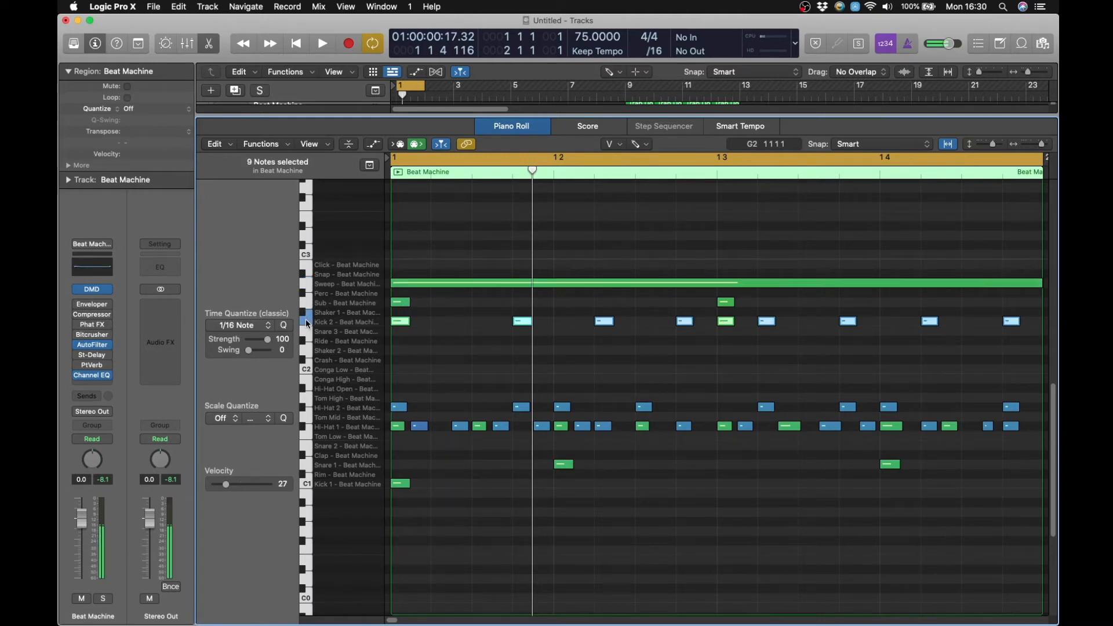
pyautogui.click(459, 350)
pyautogui.press('t')
pyautogui.press('t')
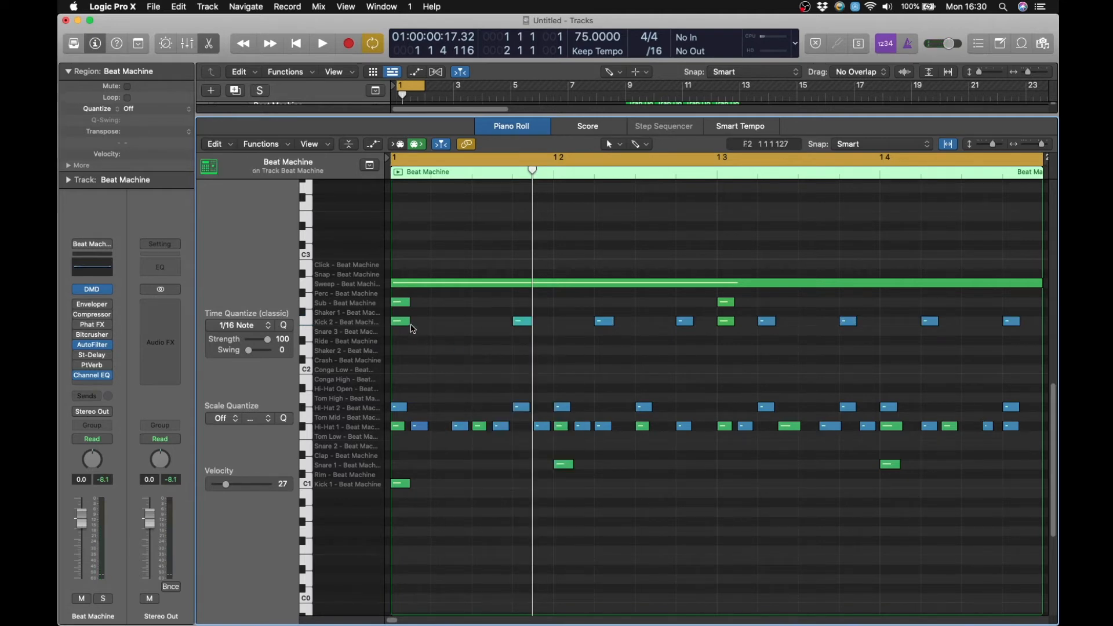
pyautogui.moveTo(409, 322)
pyautogui.mouseDown()
pyautogui.moveTo(507, 324)
pyautogui.moveTo(408, 324)
pyautogui.mouseUp()
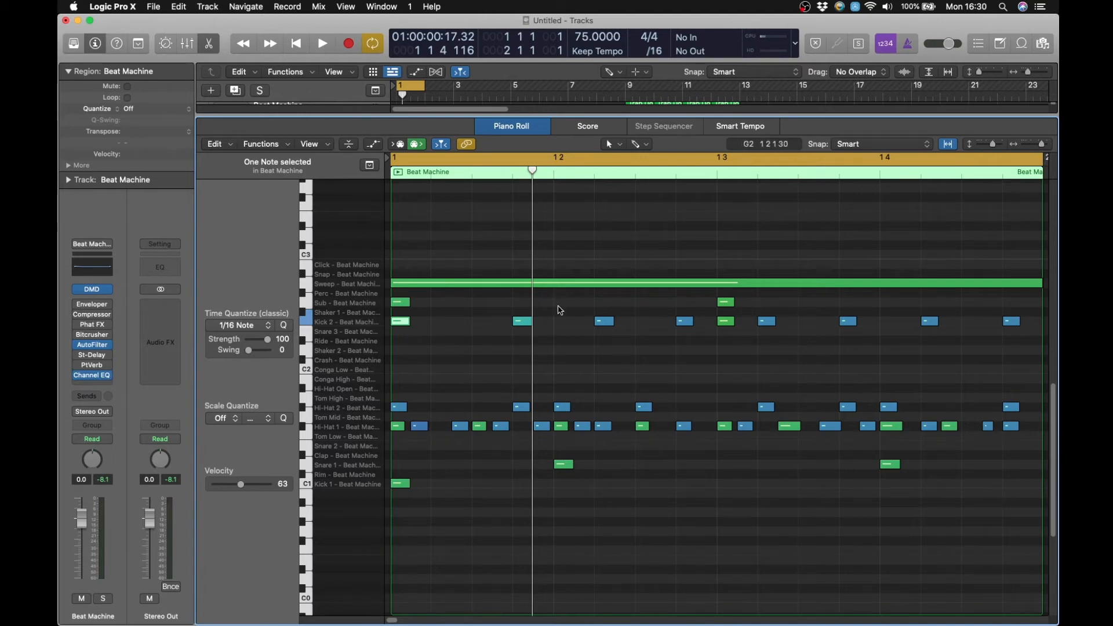
pyautogui.click(560, 308)
pyautogui.press('space')
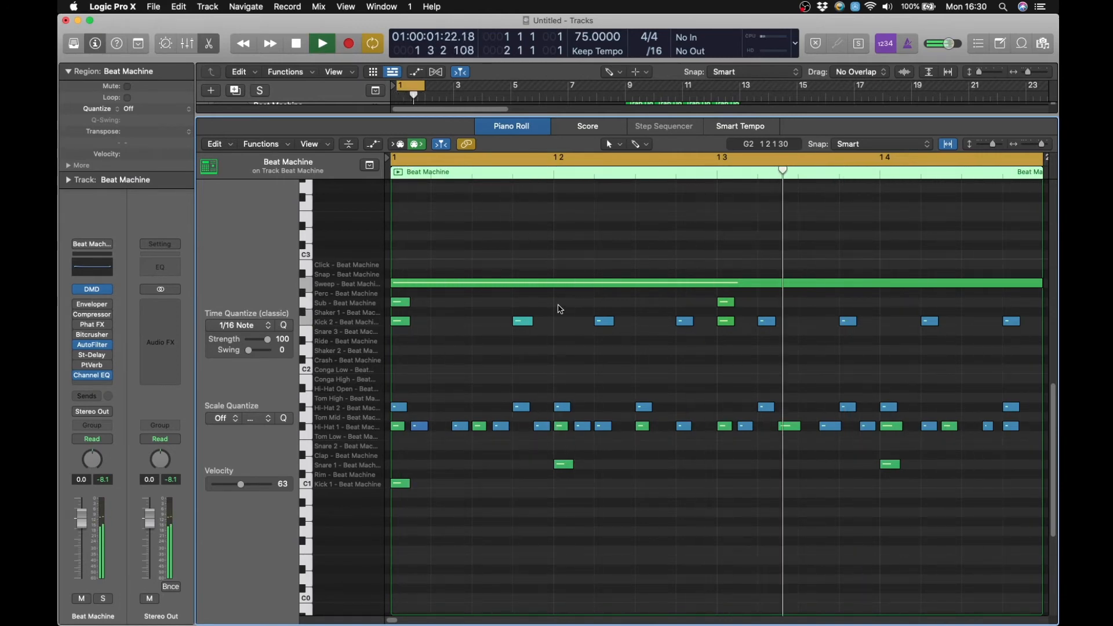
pyautogui.press('space')
# Step: Show the mixer and expand the first Beat Machine channel strip into its individual drum channels
pyautogui.press('x')
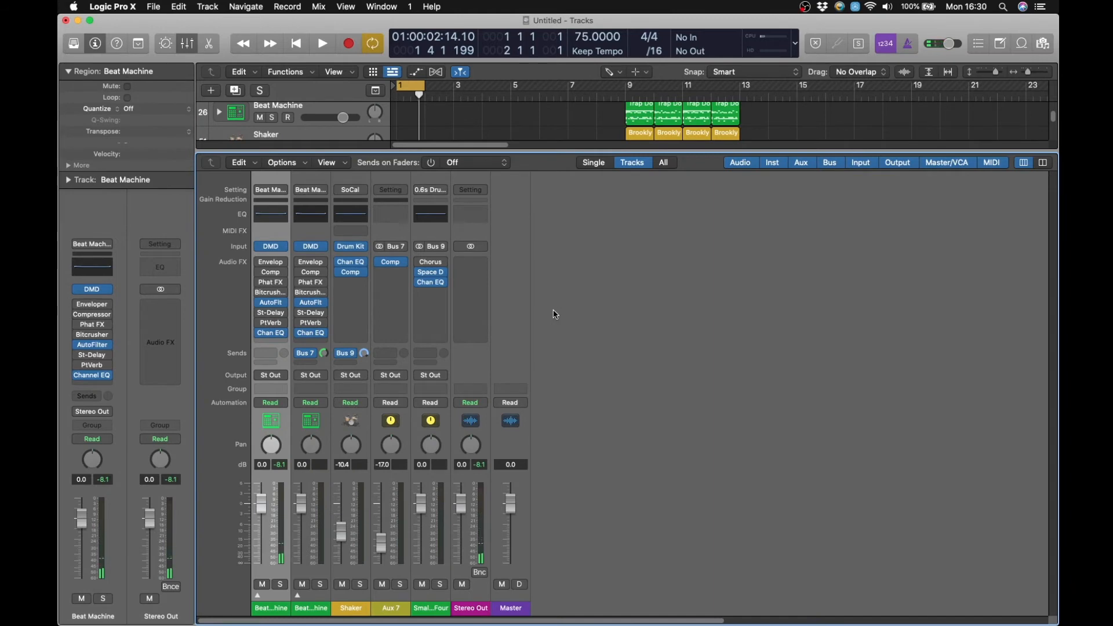
pyautogui.press('super+Left')
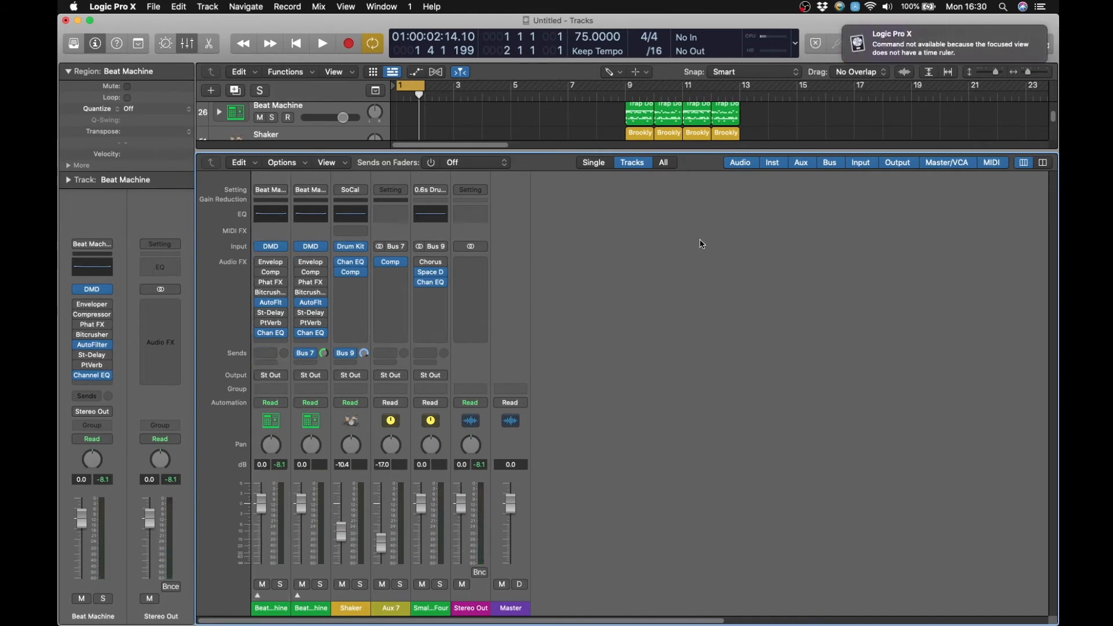
pyautogui.press('x')
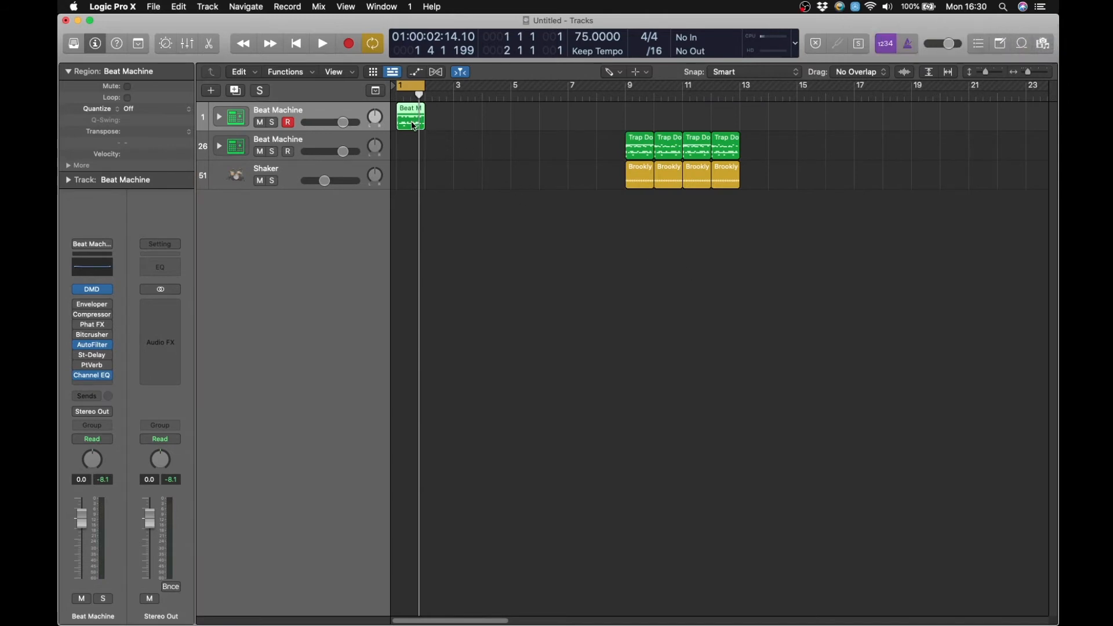
pyautogui.press('x')
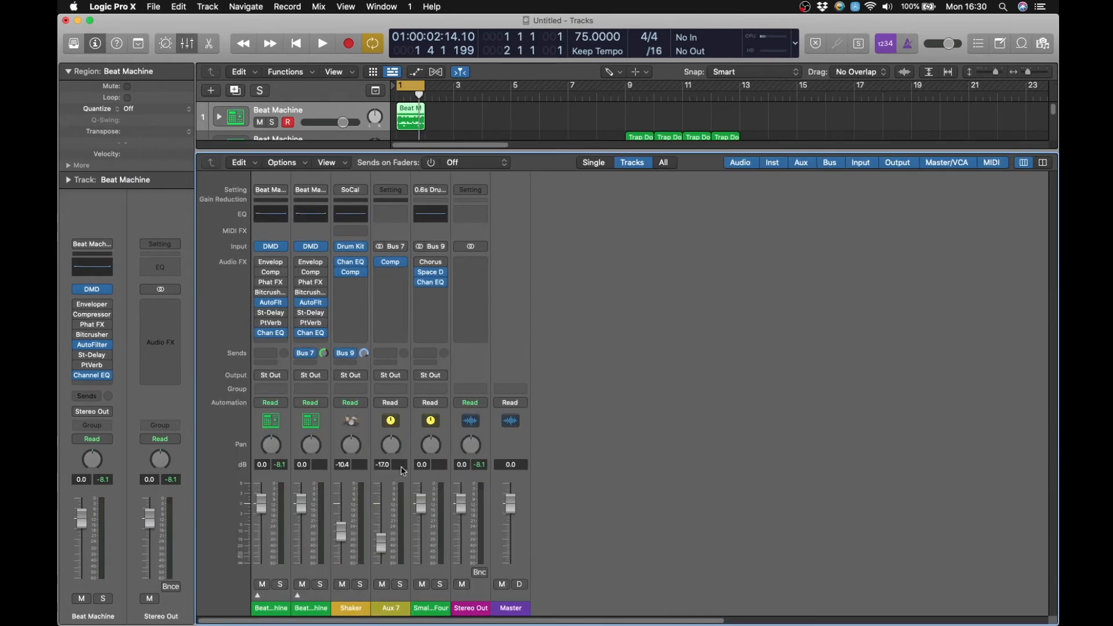
pyautogui.click(258, 597)
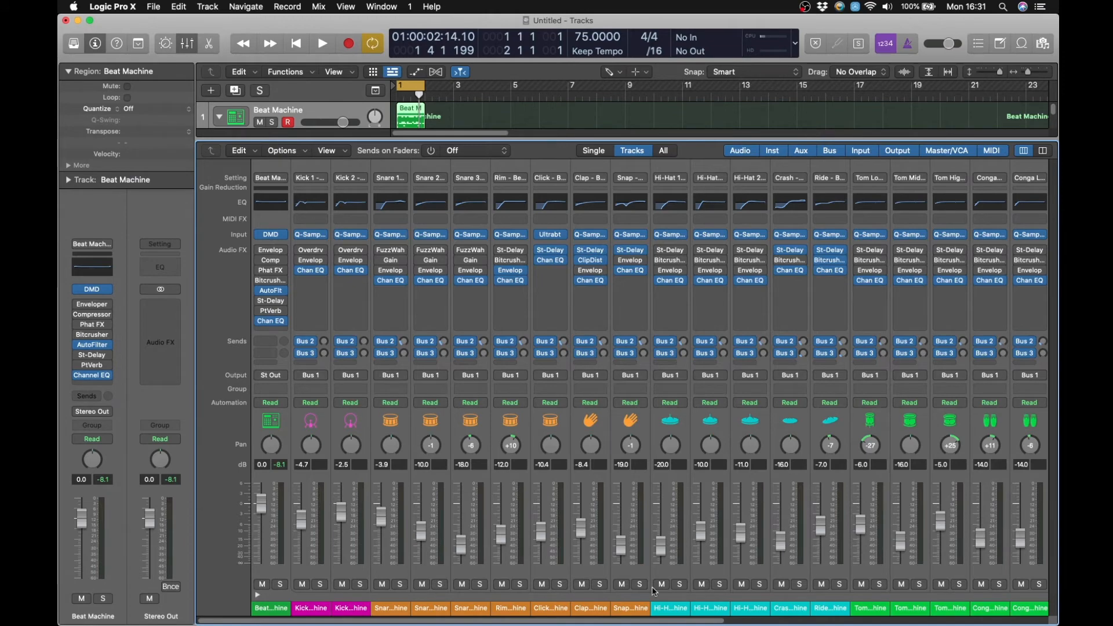
# Step: Play back the beat while checking the levels of the individual drum channels in the mixer
pyautogui.moveTo(555, 620); pyautogui.dragTo(530, 618)
pyautogui.press('space')
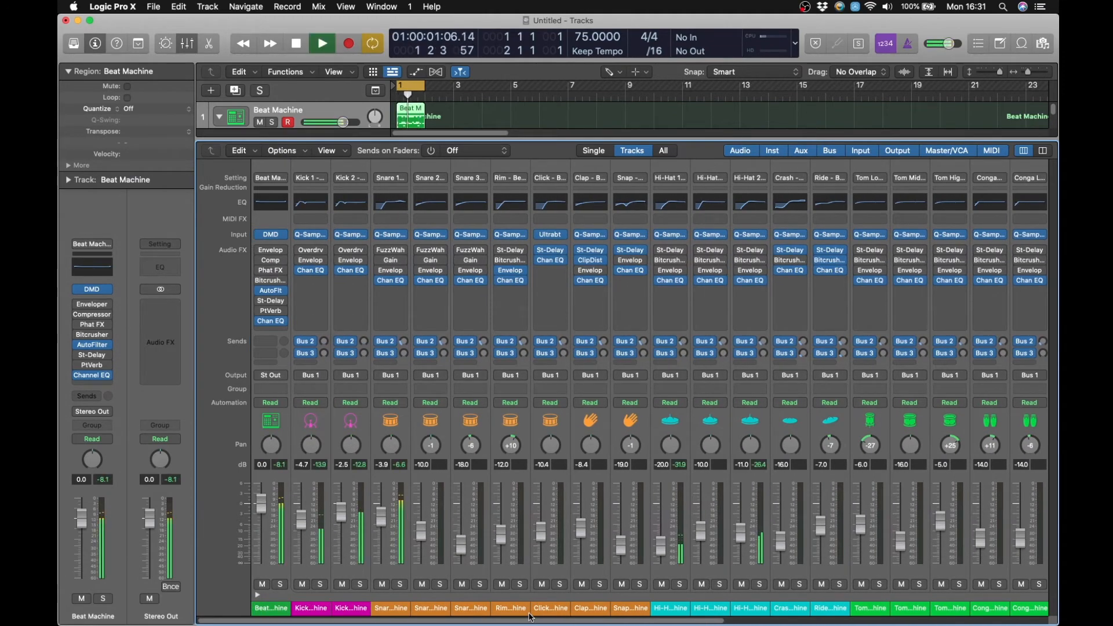
pyautogui.press('space')
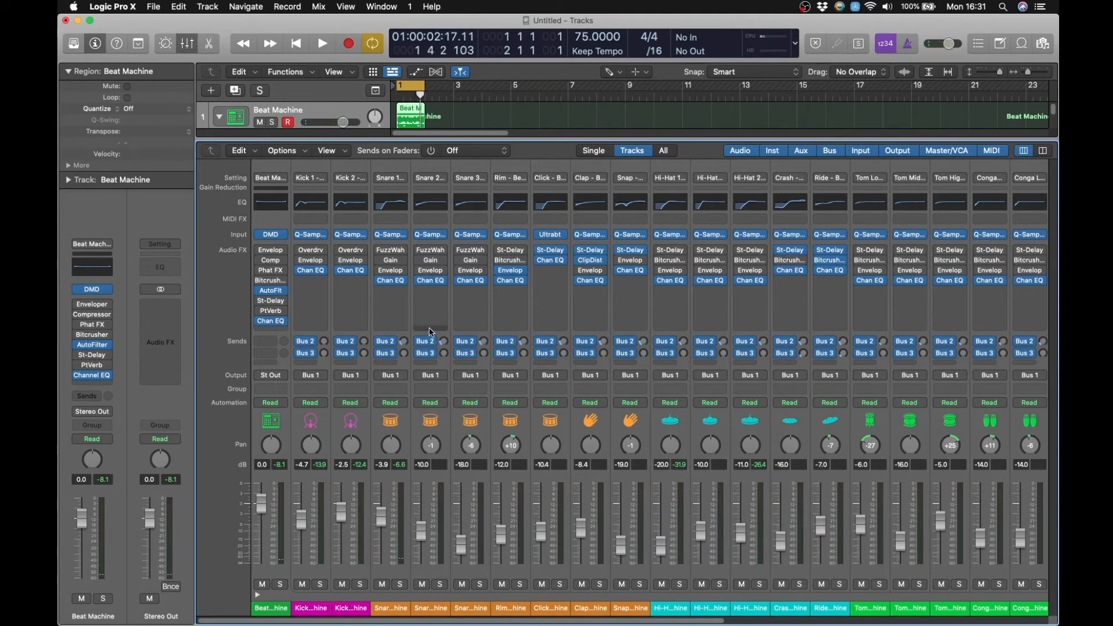
pyautogui.press('space')
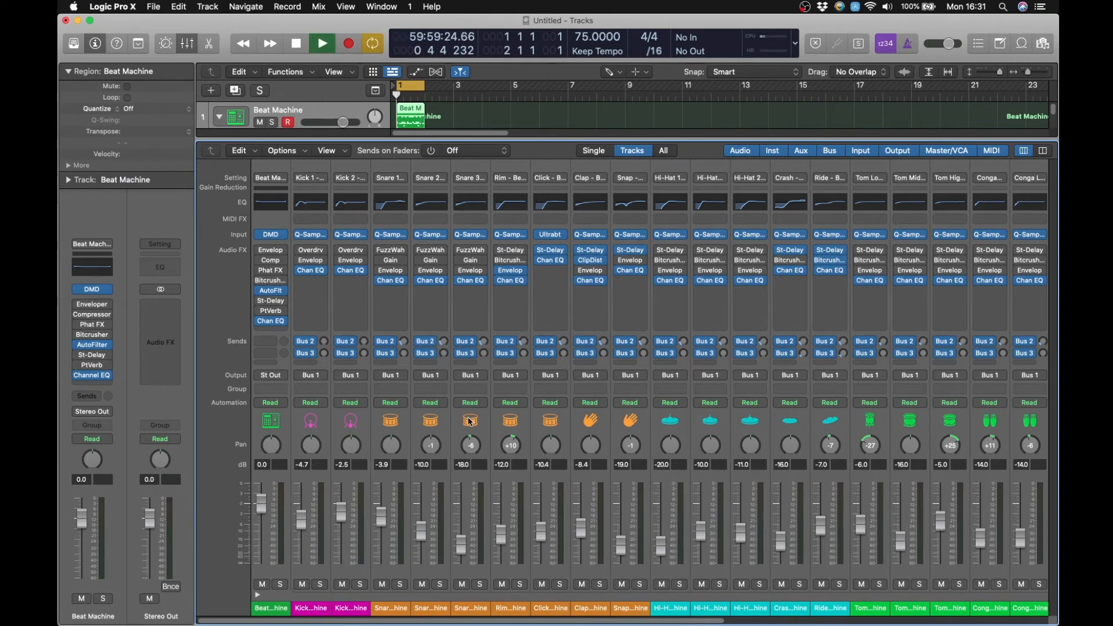
# Step: Insert a Stereo Delay plug-in on the Snare 1 channel and move its window aside
pyautogui.click(397, 290)
pyautogui.moveTo(435, 400)
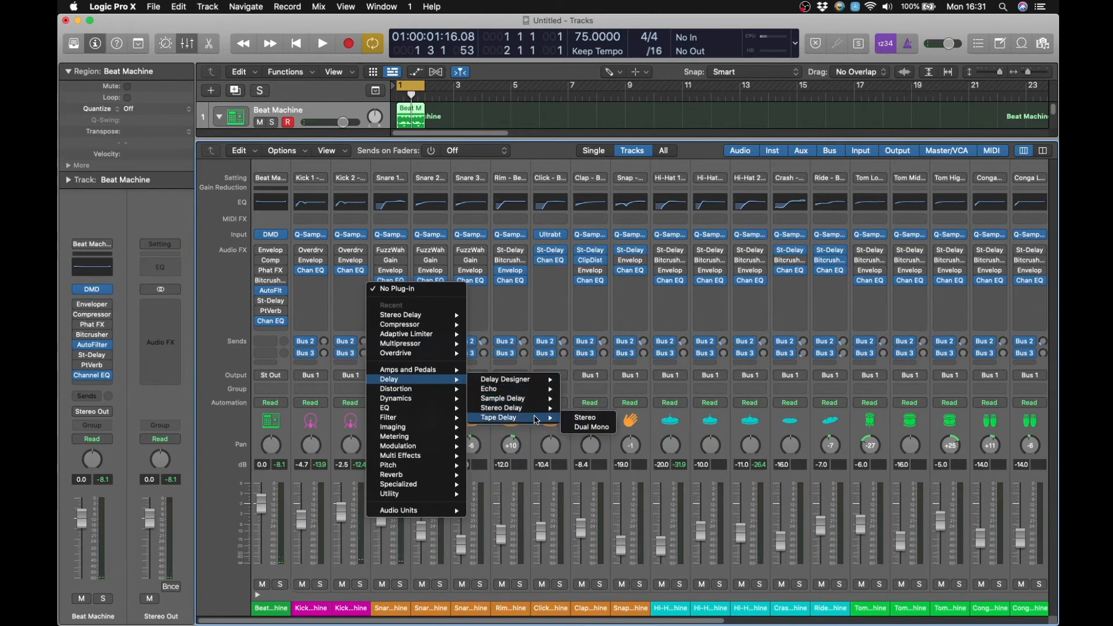
pyautogui.moveTo(541, 411)
pyautogui.click(581, 409)
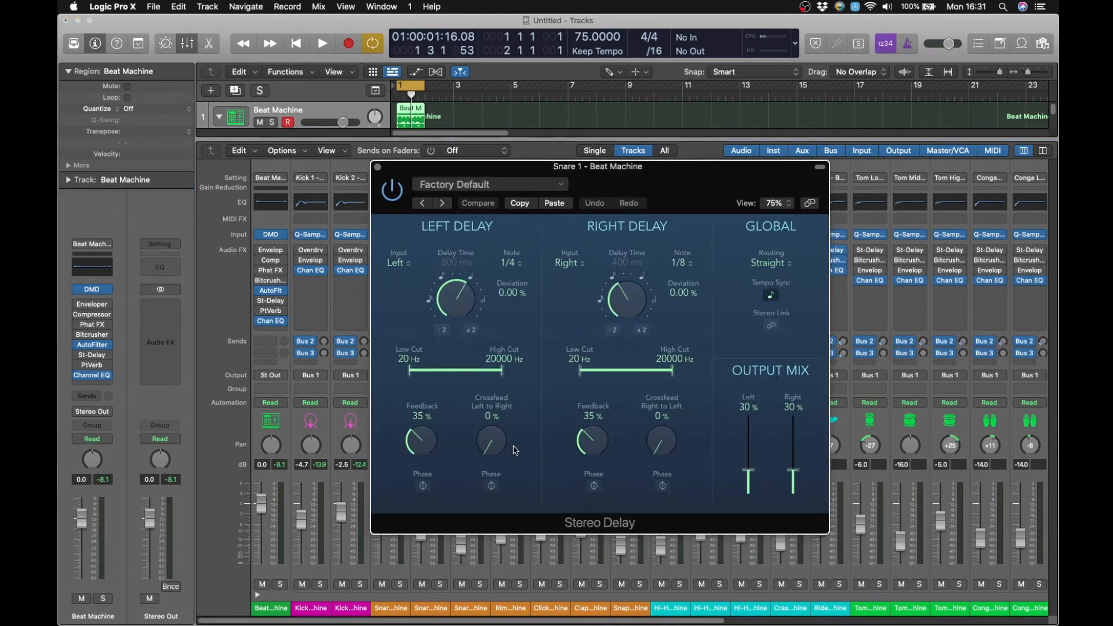
pyautogui.moveTo(599, 179); pyautogui.dragTo(769, 219)
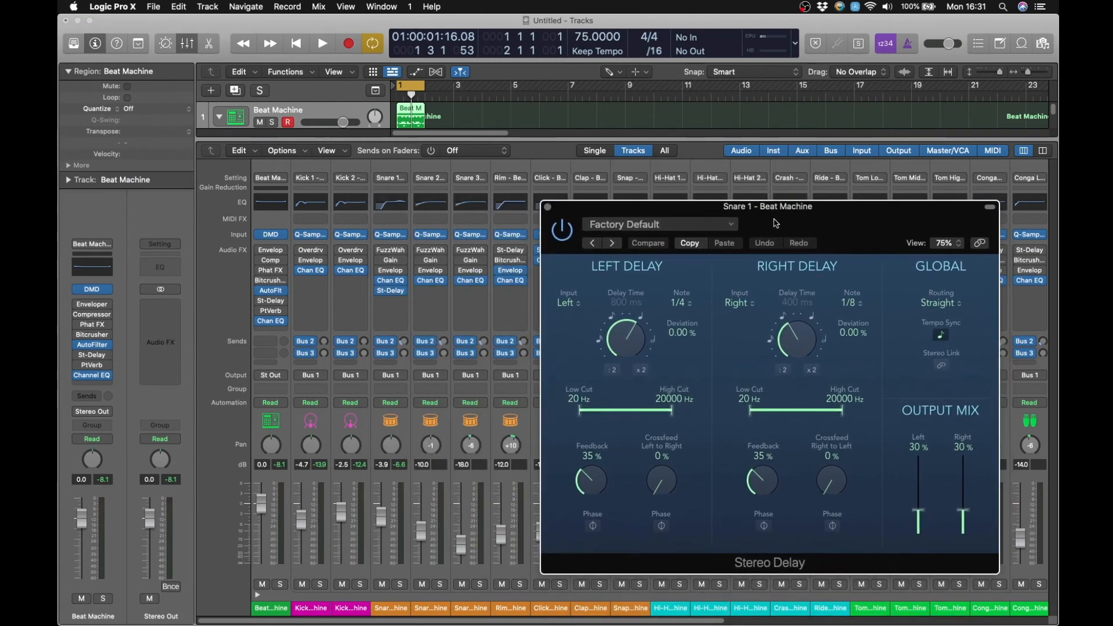
# Step: Play back the beat with the Snare 1 delay, close its window and remove the plug-in from the channel
pyautogui.press('space')
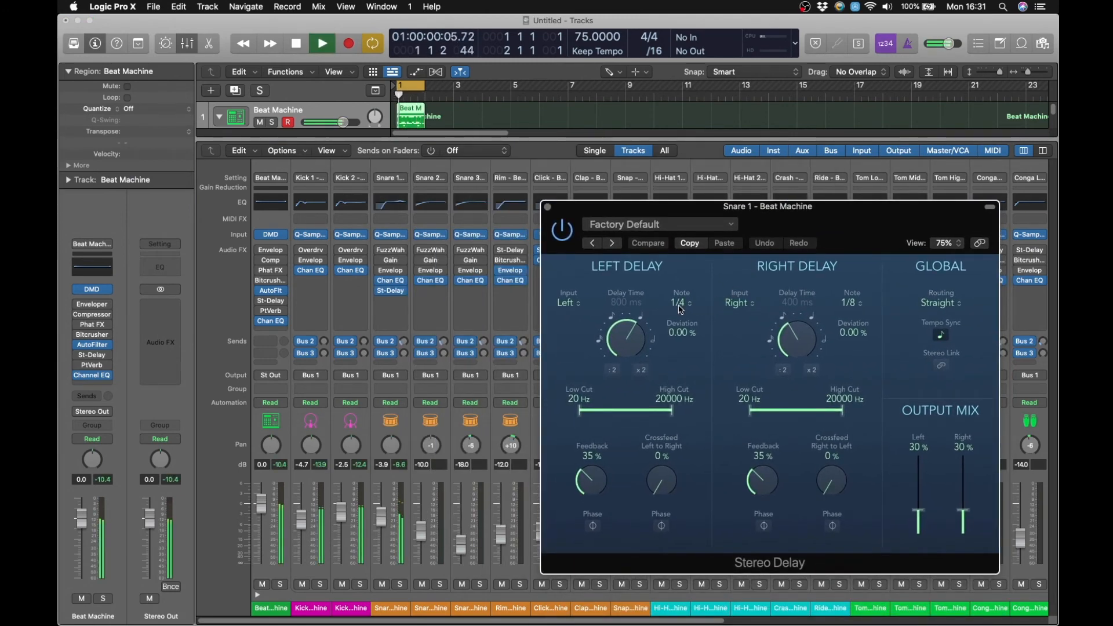
pyautogui.press('space')
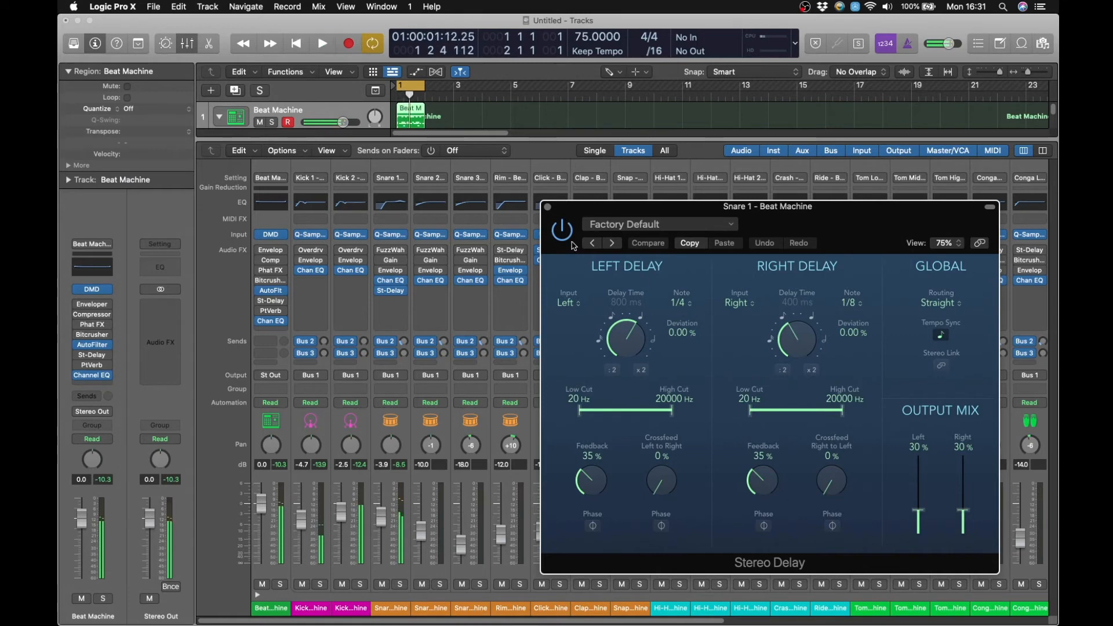
pyautogui.click(547, 207)
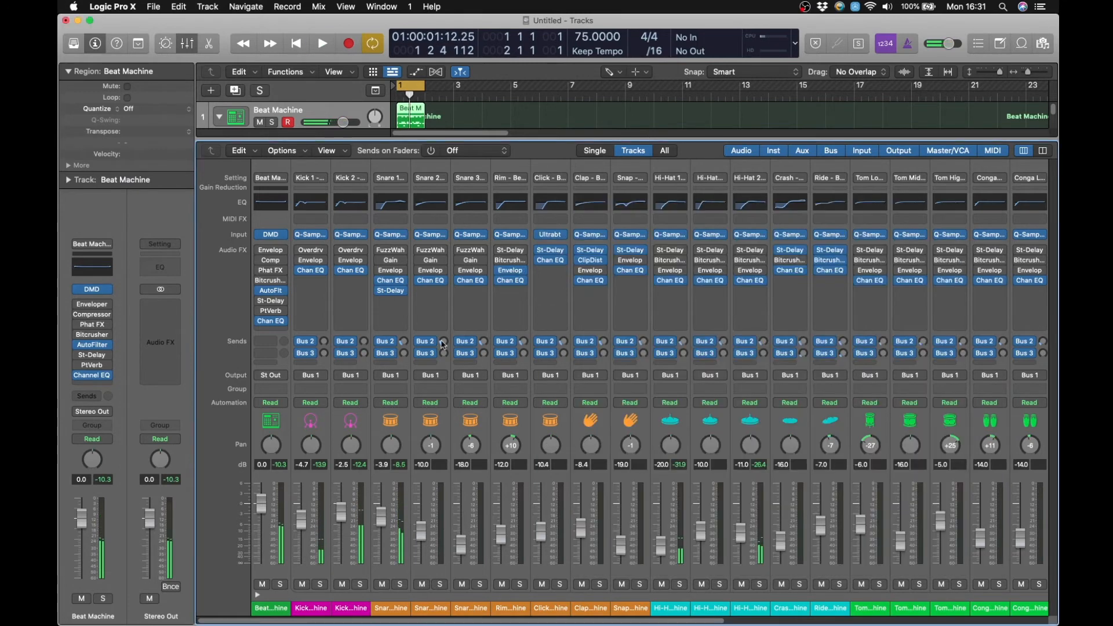
pyautogui.click(405, 291)
pyautogui.click(414, 307)
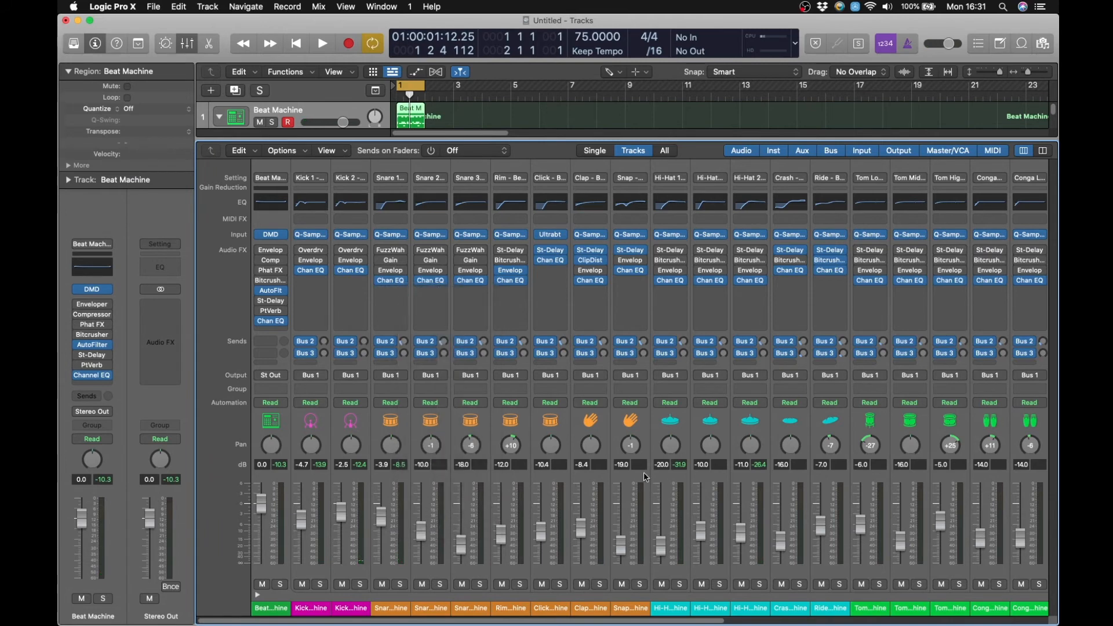
# Step: Insert a Stereo Delay on the Hi-Hat 1 channel while the beat plays back
pyautogui.press('space')
pyautogui.click(679, 289)
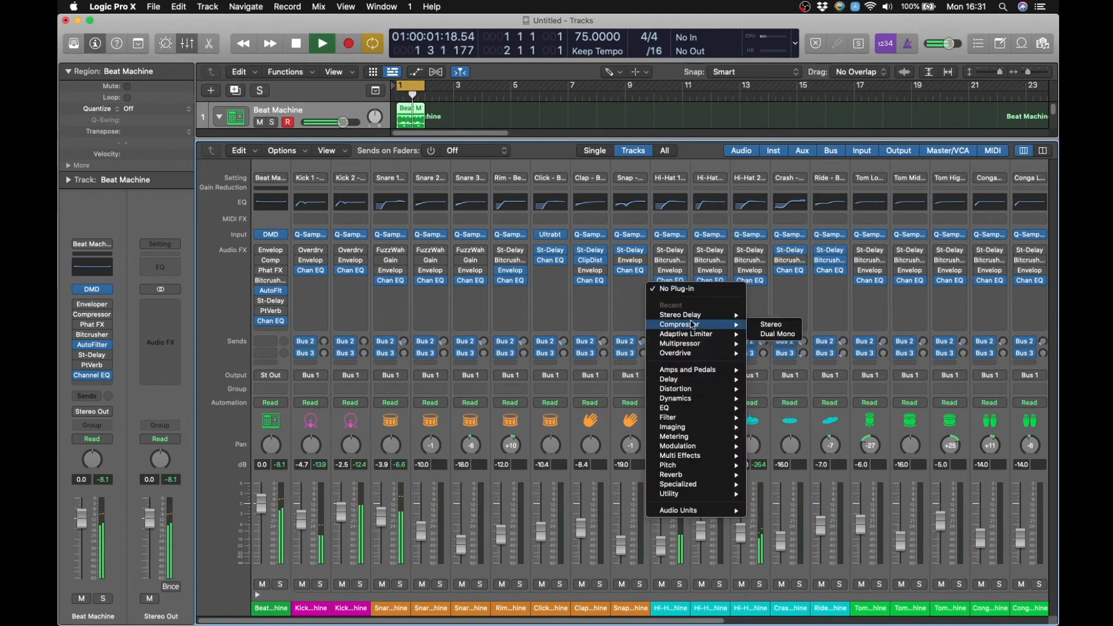
pyautogui.click(777, 323)
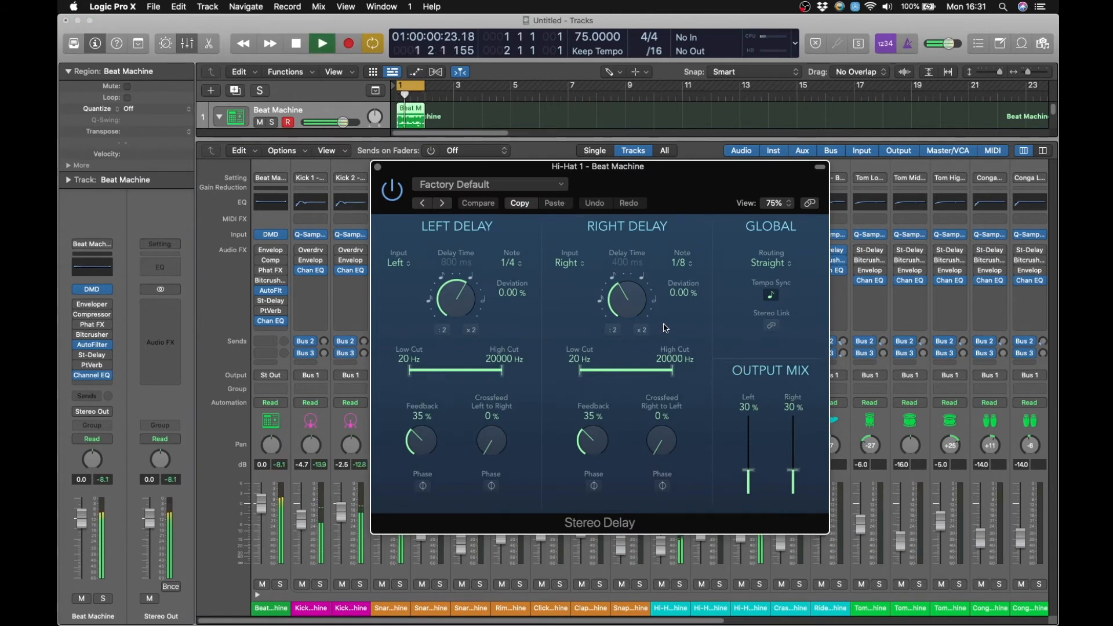
# Step: Audition the Hi-Hat 1 delay in solo, and leave the plug-in bypassed with its window closed
pyautogui.click(681, 585)
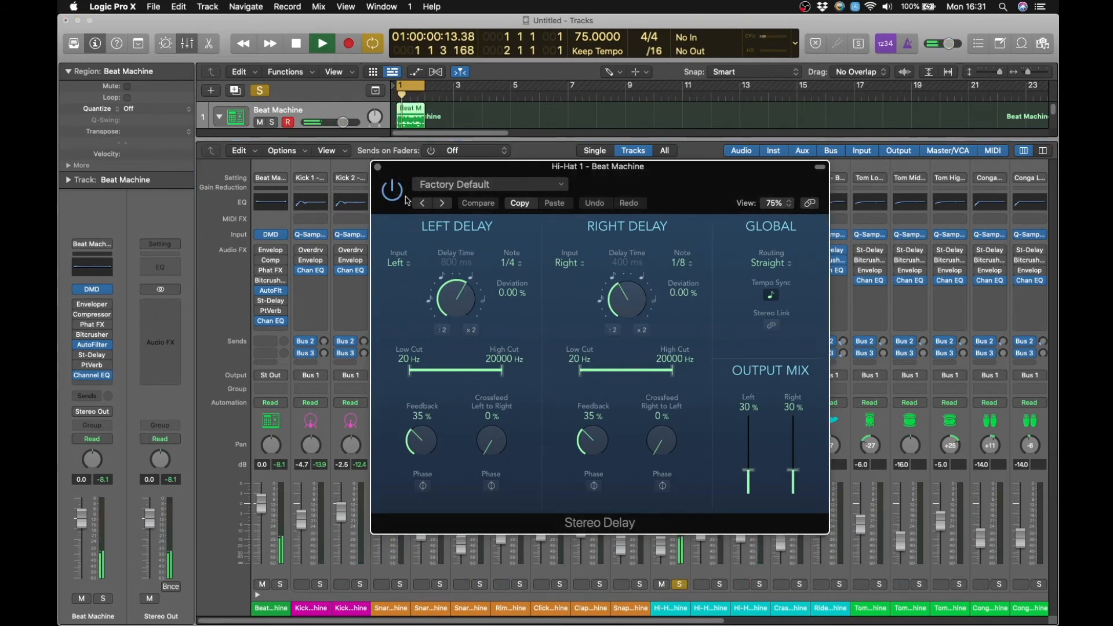
pyautogui.click(378, 169)
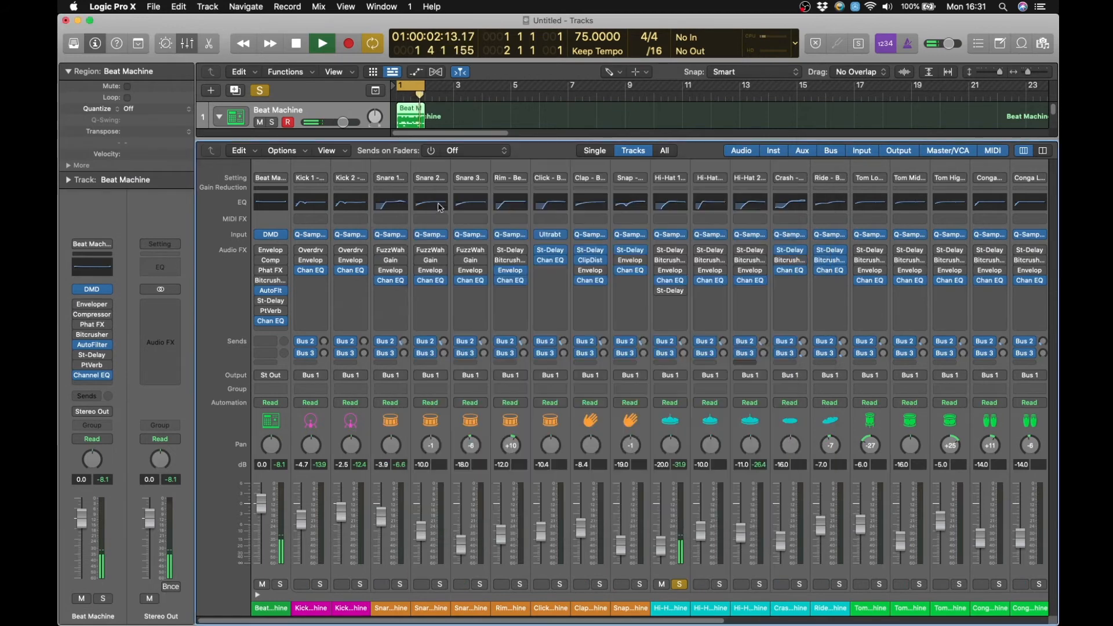
pyautogui.press('space')
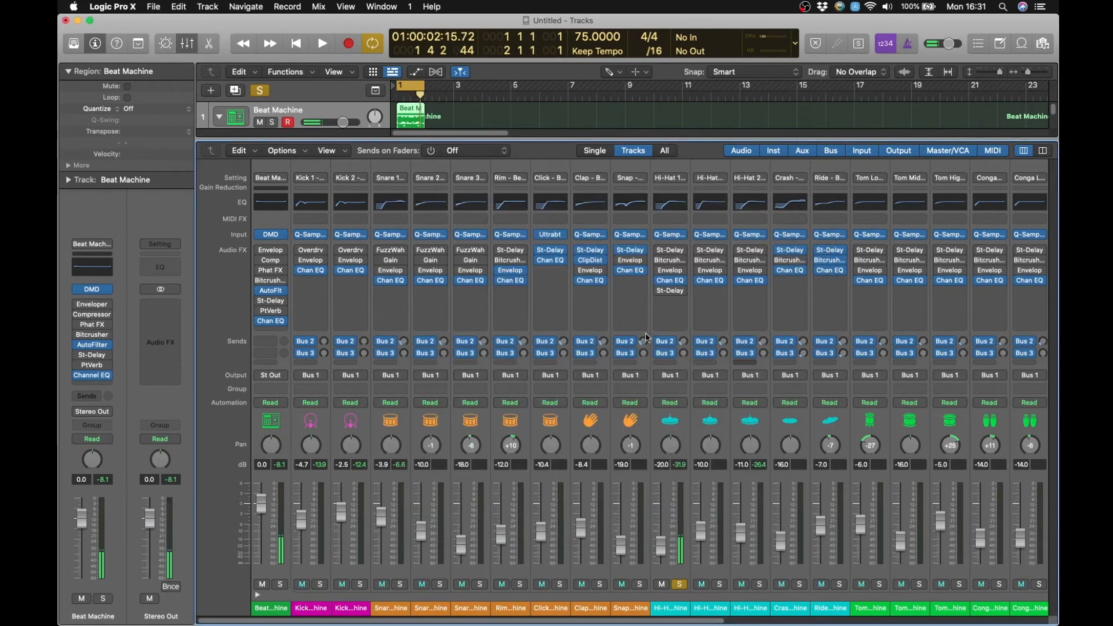
pyautogui.click(679, 583)
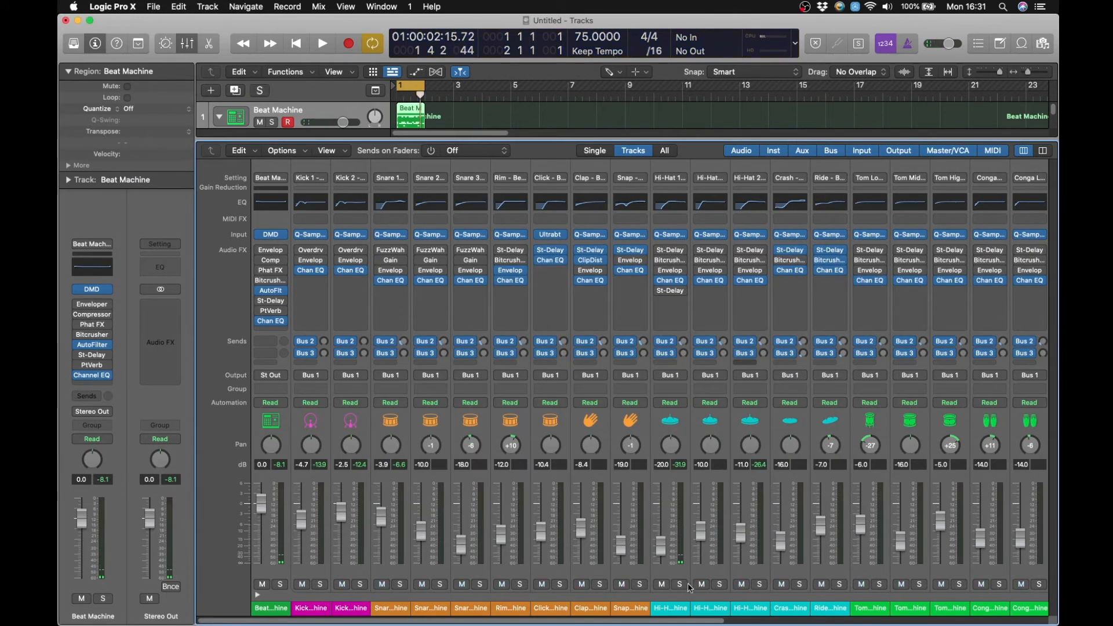
# Step: Collapse the first Beat Machine's individual drum channels and hide the mixer
pyautogui.click(257, 595)
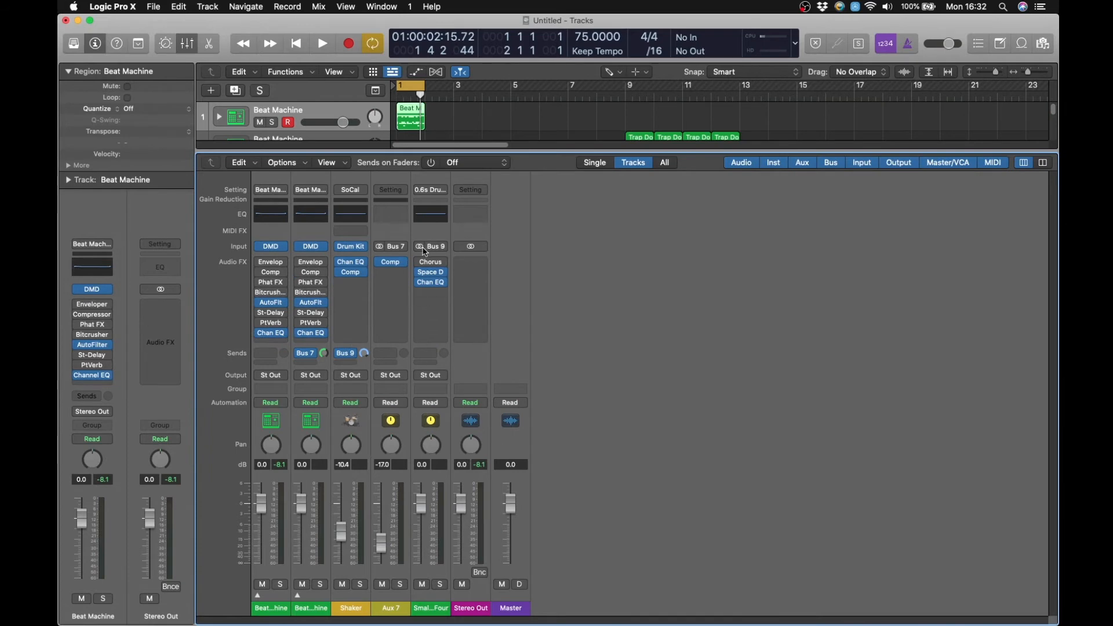
pyautogui.press('x')
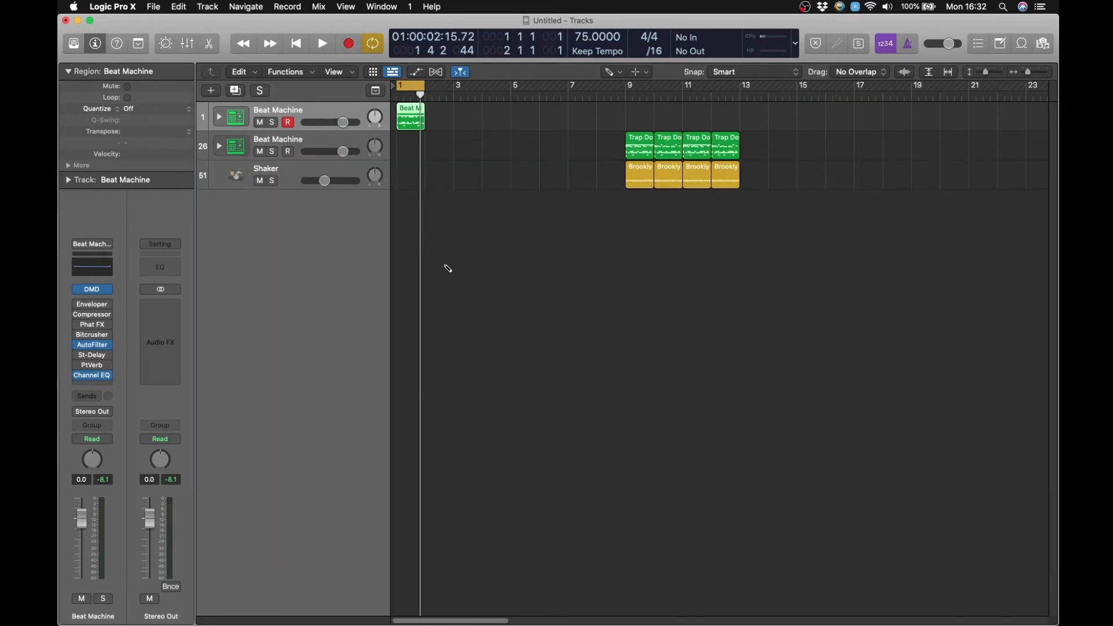
# Step: Move the one-bar beat region to bar 1 of the second Beat Machine track and play it back there
pyautogui.click(288, 142)
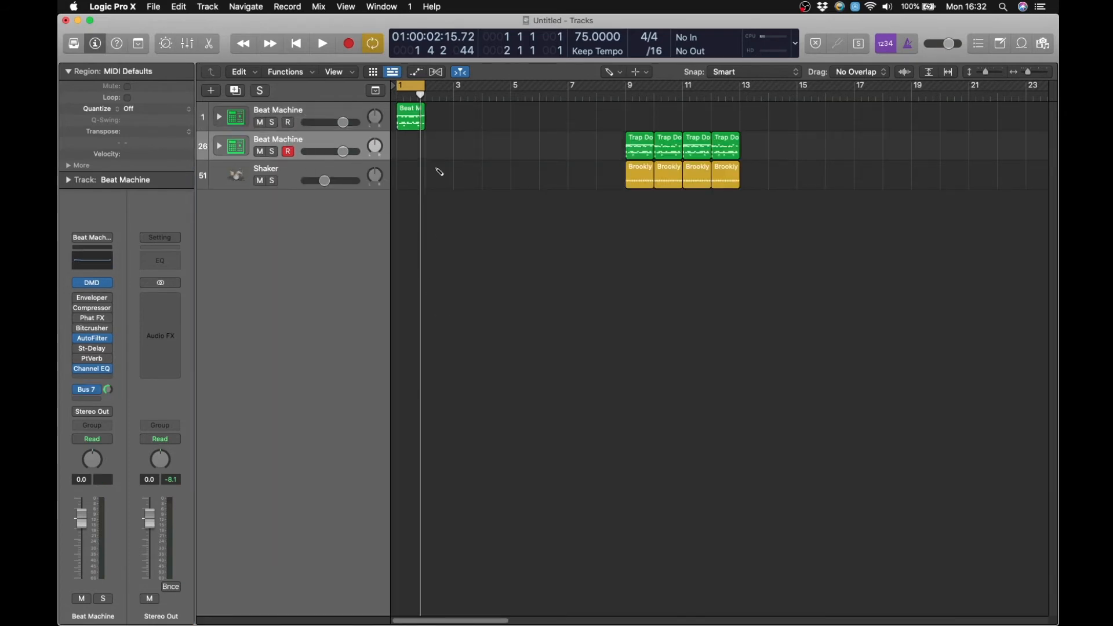
pyautogui.click(439, 171)
pyautogui.press('Delete')
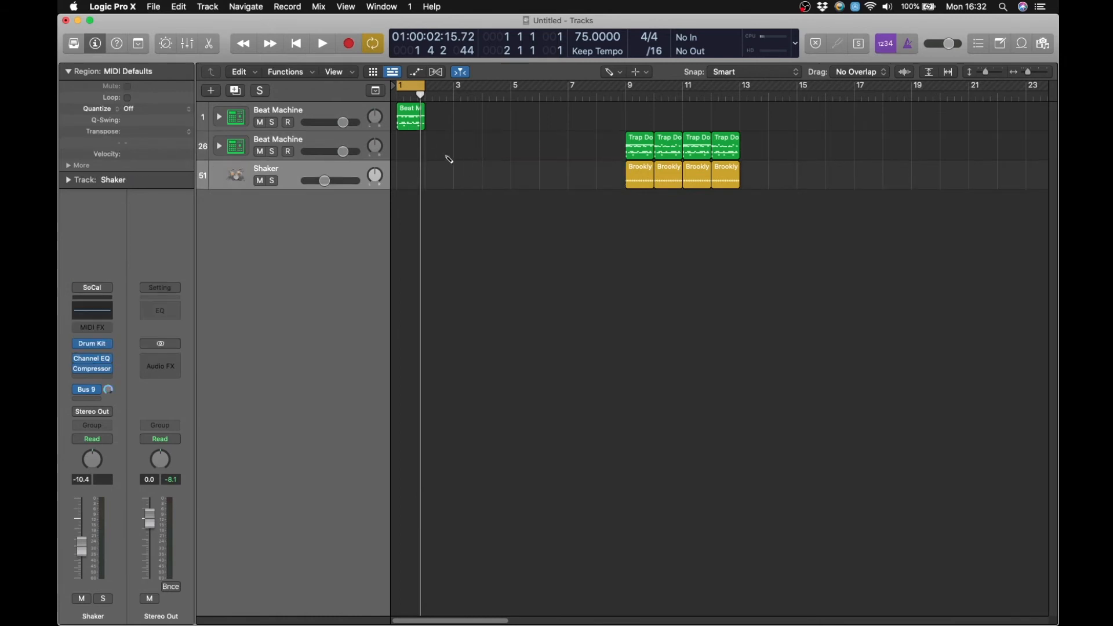
pyautogui.moveTo(408, 116); pyautogui.dragTo(409, 139)
pyautogui.click(300, 146)
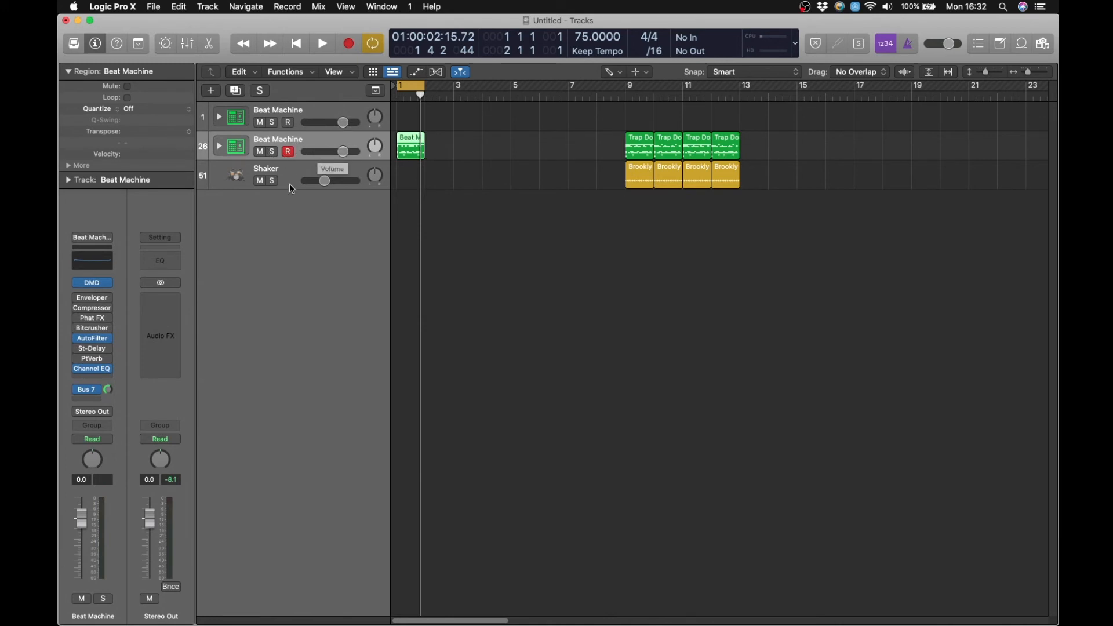
pyautogui.press('space')
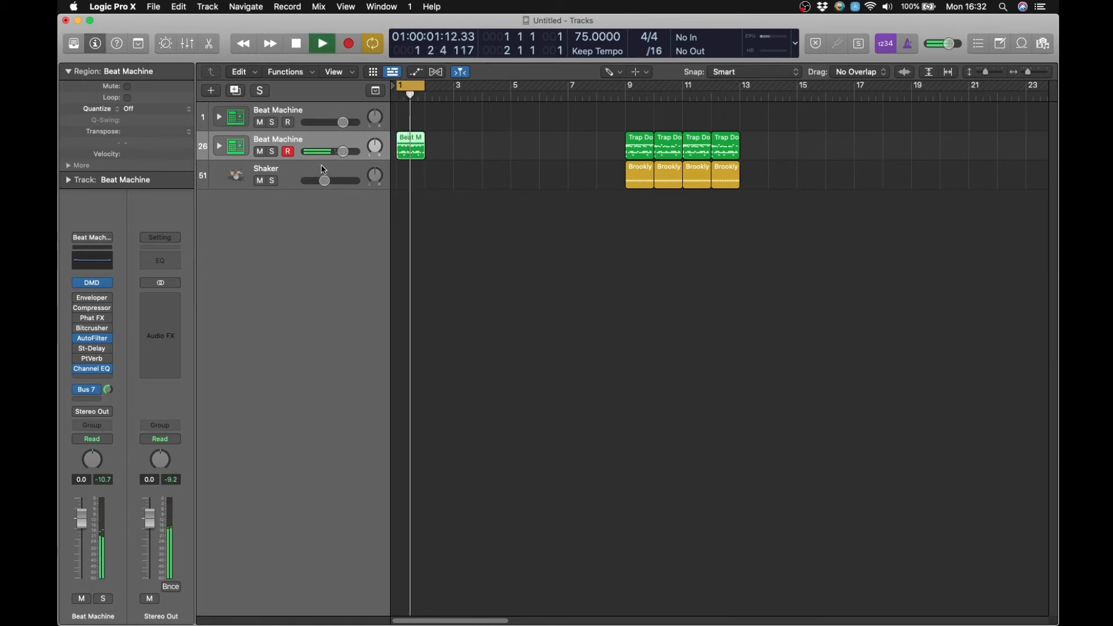
pyautogui.press('space')
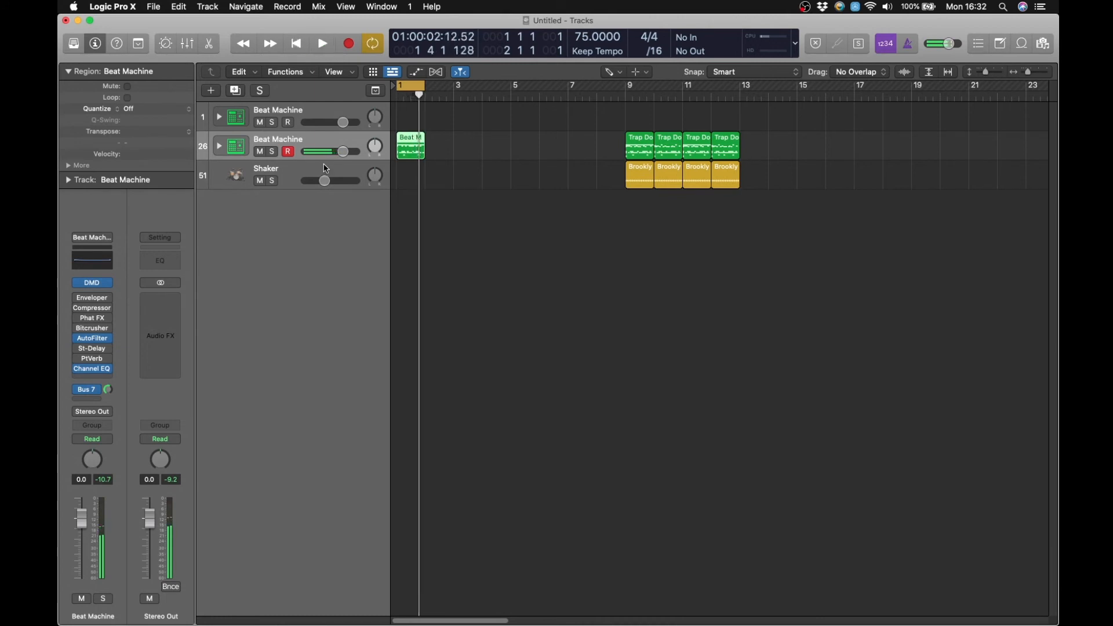
# Step: Set the cycle range from bar 9 to bar 13 and copy the one-bar beat region to fill bars 1 to 4
pyautogui.click(404, 86)
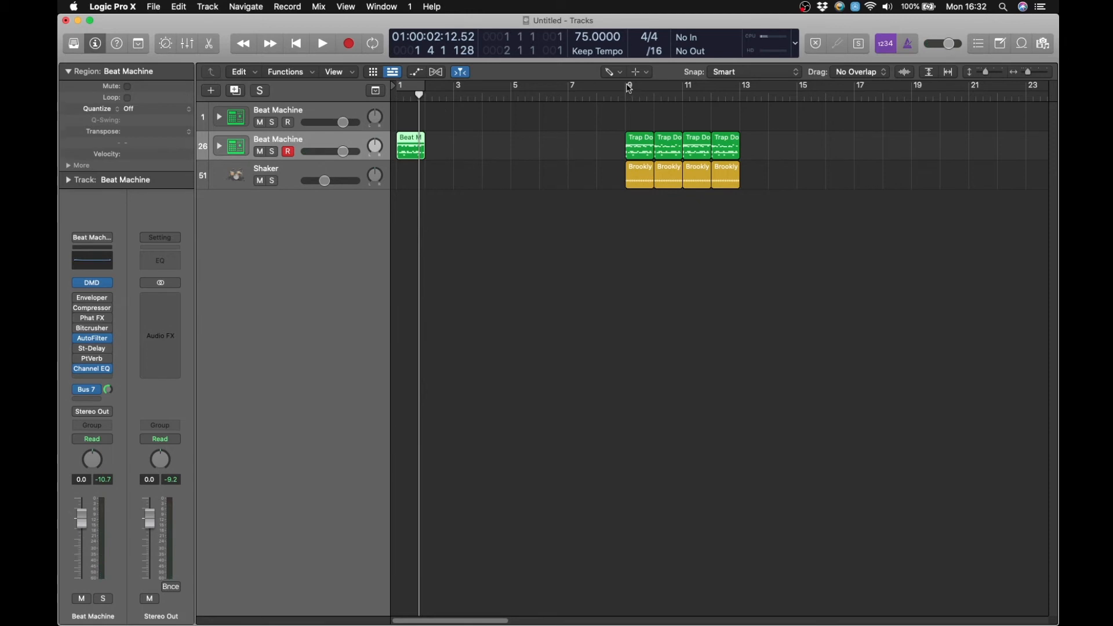
pyautogui.moveTo(630, 88); pyautogui.dragTo(739, 88)
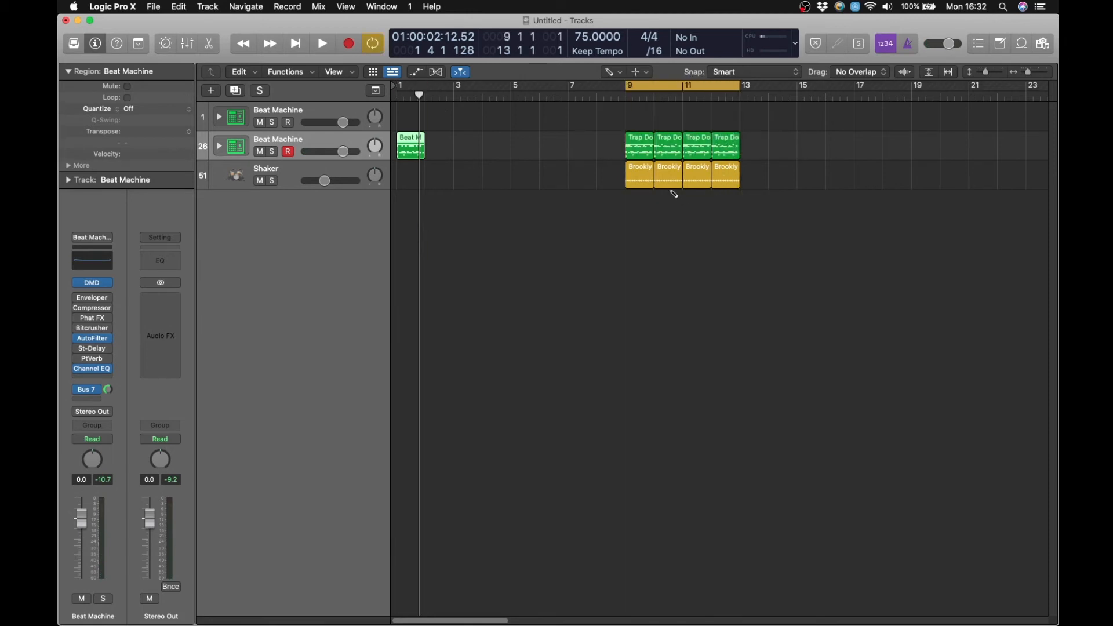
pyautogui.click(638, 154)
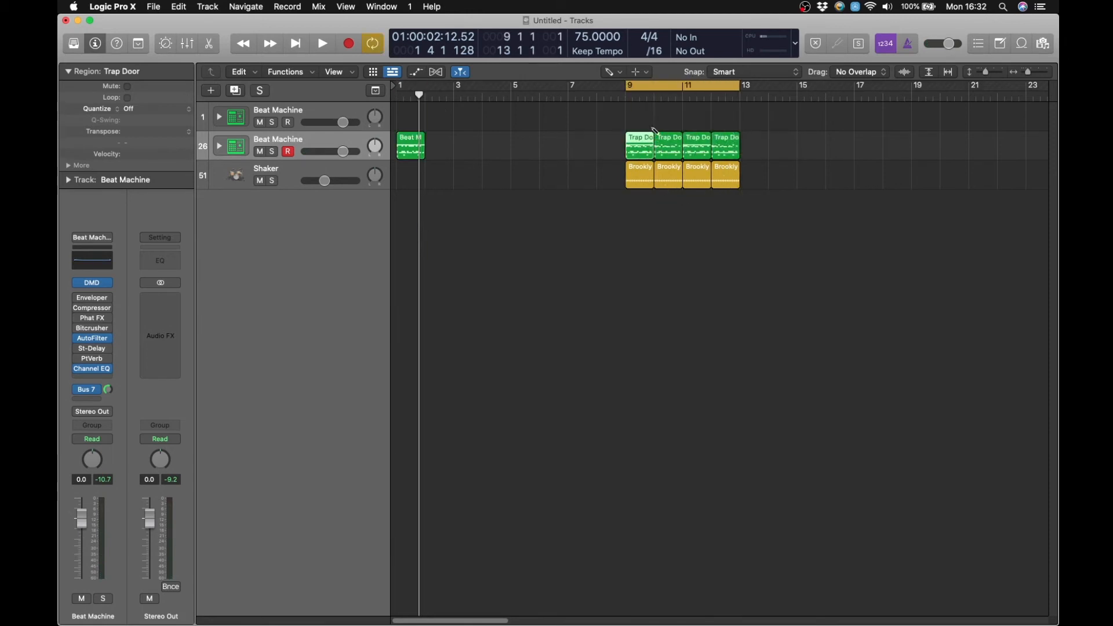
pyautogui.moveTo(415, 146); pyautogui.dragTo(497, 147)
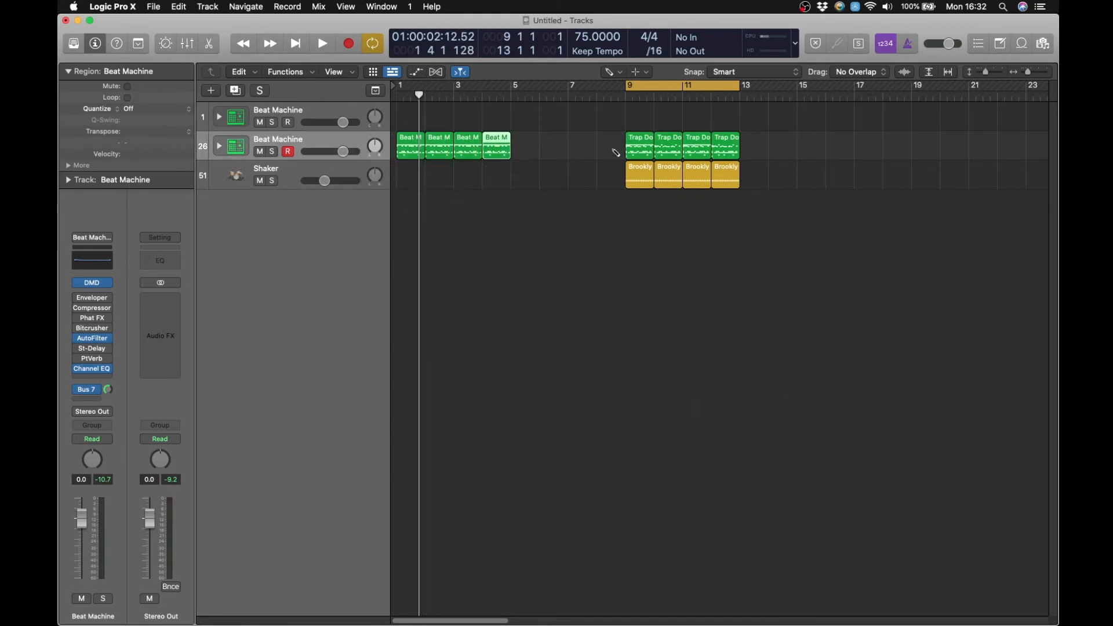
# Step: Place the playhead at bar 9 and open the first two Trap Door regions together in the Piano Roll
pyautogui.click(641, 148)
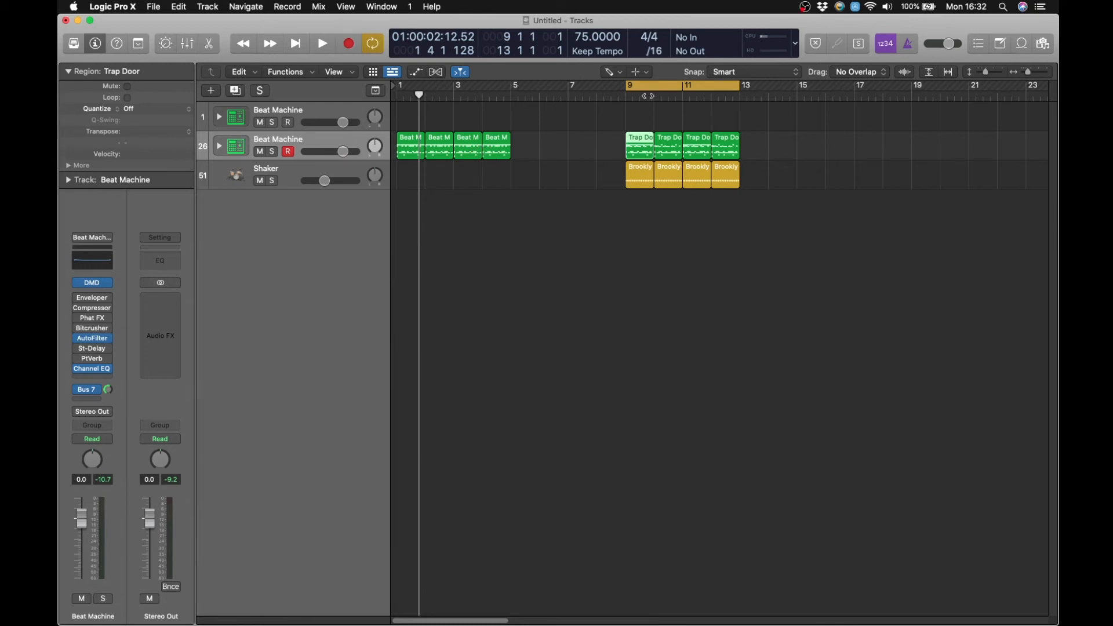
pyautogui.moveTo(648, 96); pyautogui.dragTo(626, 98)
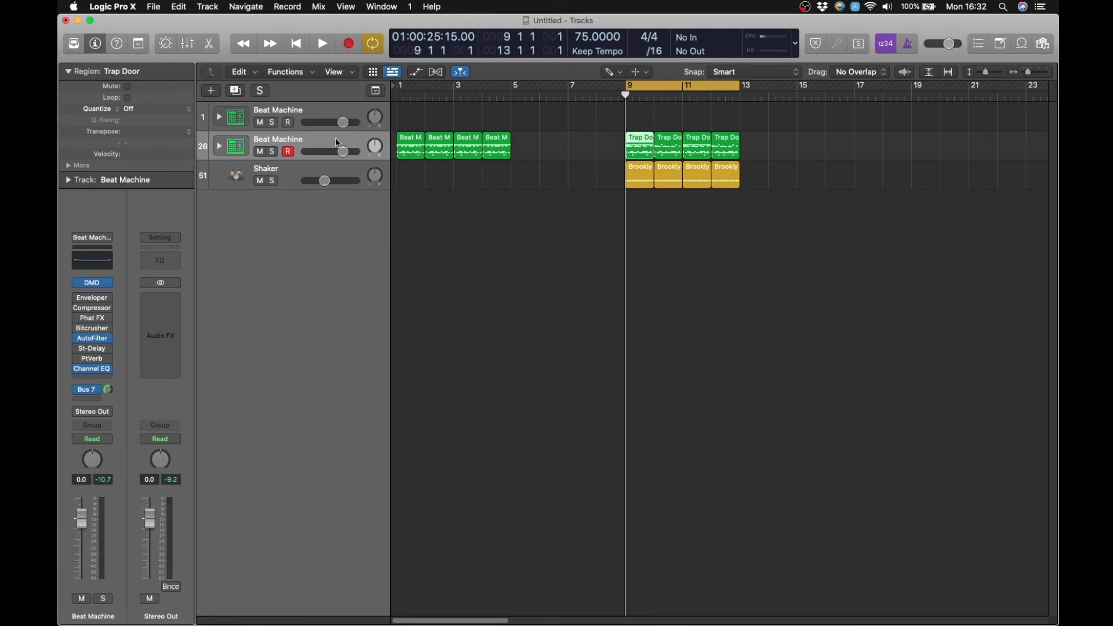
pyautogui.keyDown('shift'); pyautogui.click(671, 152); pyautogui.keyUp('shift')
pyautogui.doubleClick(671, 152)
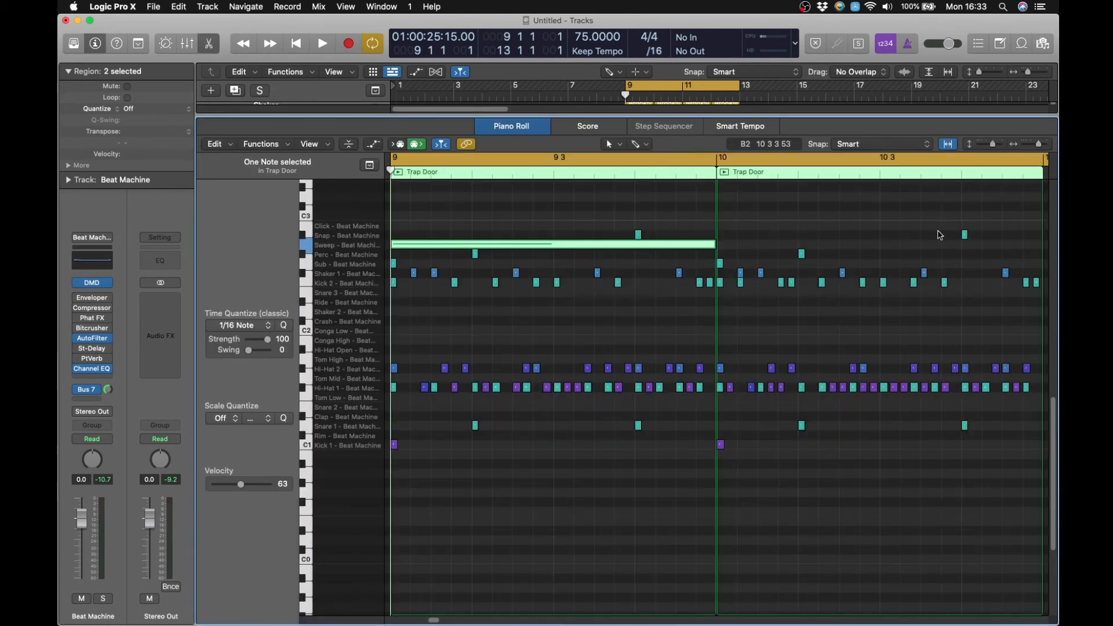
pyautogui.click(1038, 145)
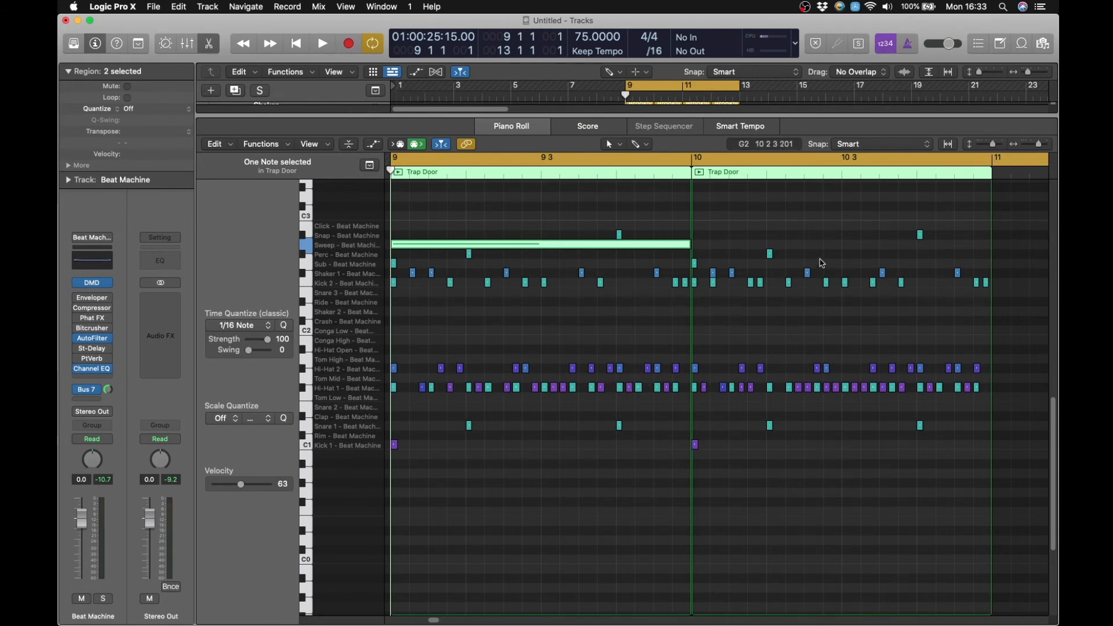
# Step: Compare the Kick 2 notes of bar 9 with those of bar 10 by selecting each group, and play back the pattern
pyautogui.click(814, 240)
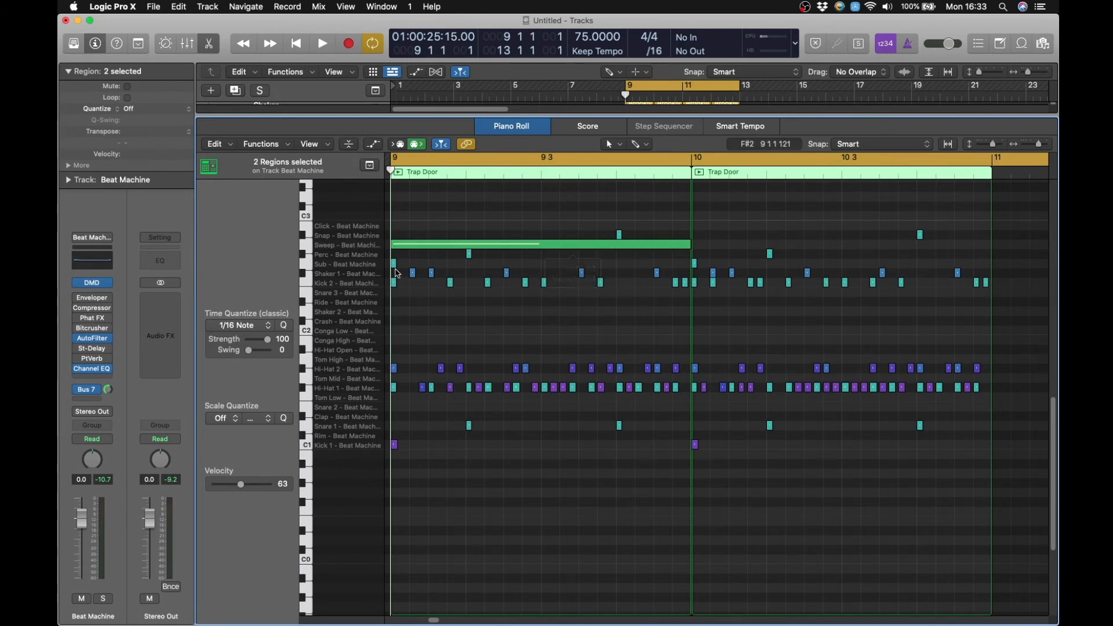
pyautogui.moveTo(684, 302); pyautogui.dragTo(391, 279)
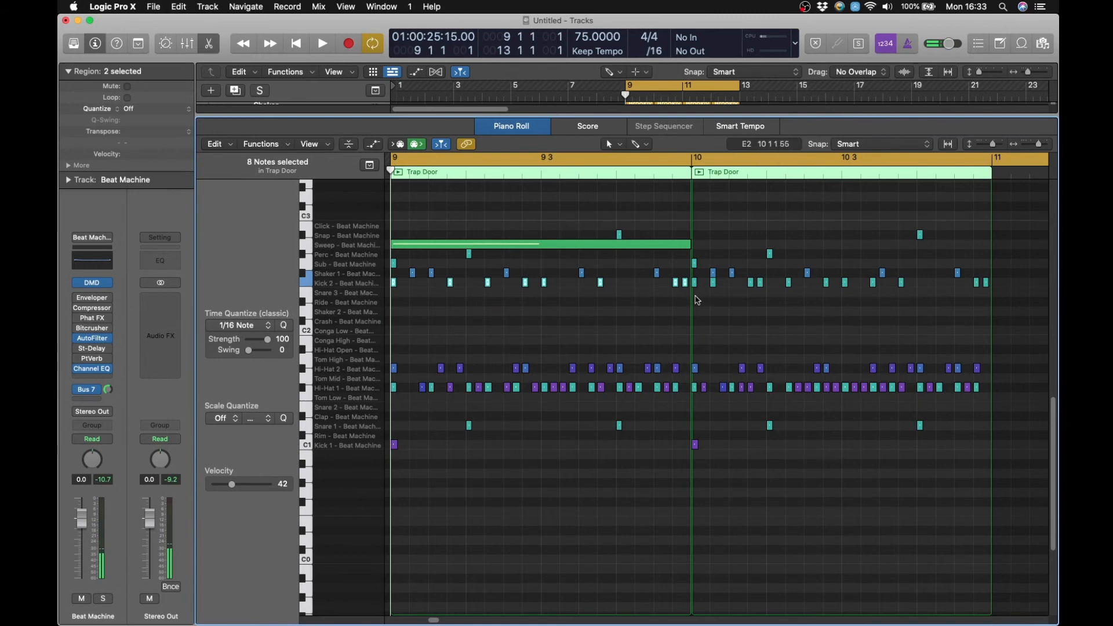
pyautogui.moveTo(695, 296); pyautogui.dragTo(994, 287)
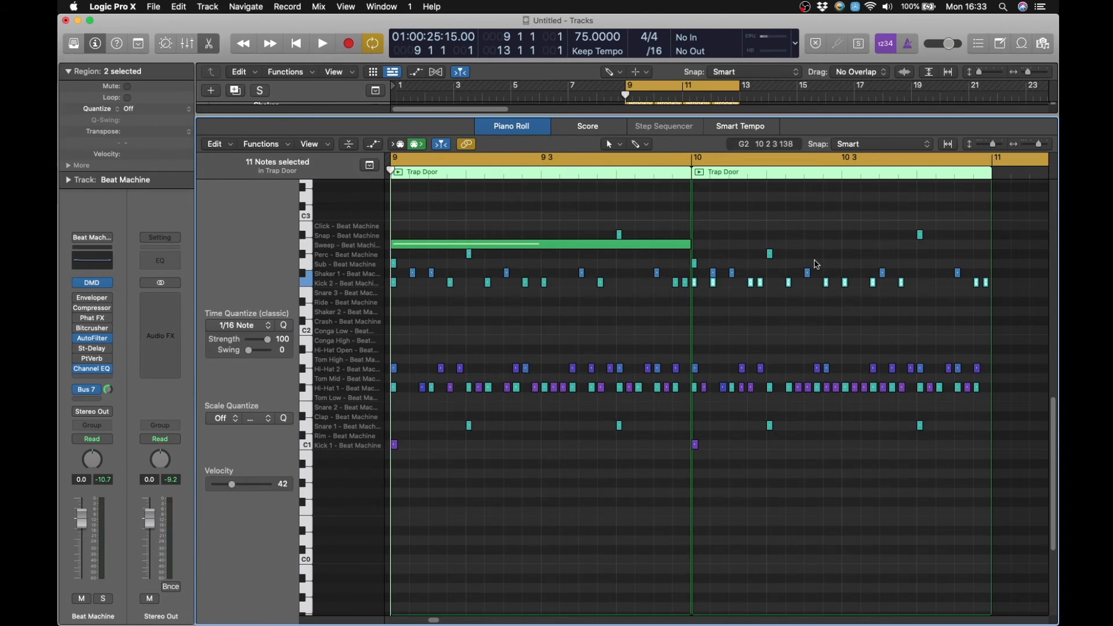
pyautogui.press('space')
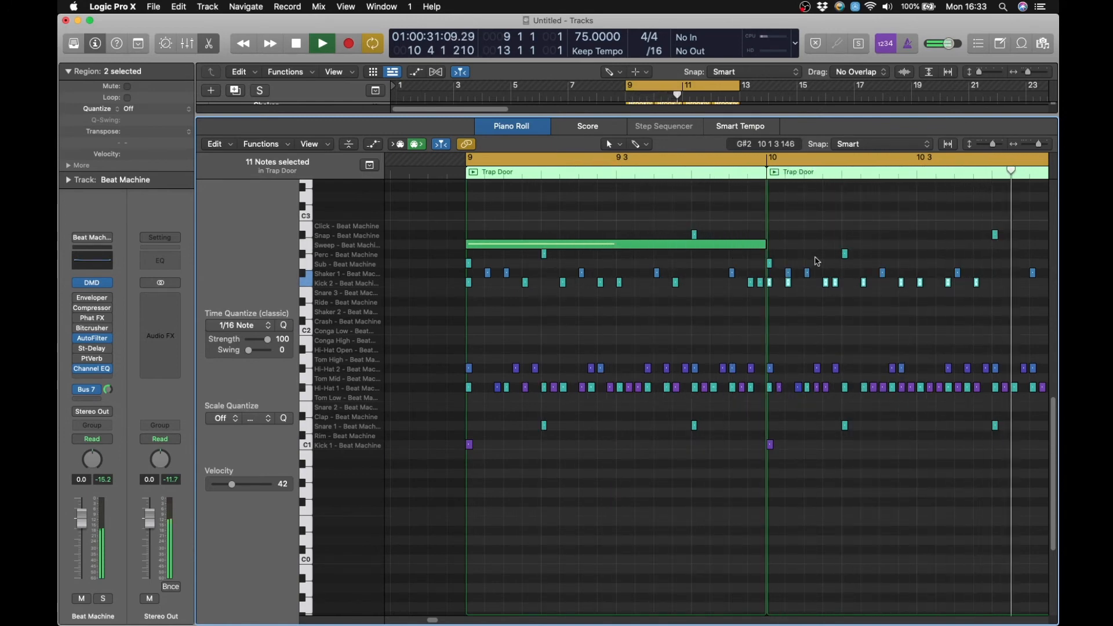
pyautogui.press('space')
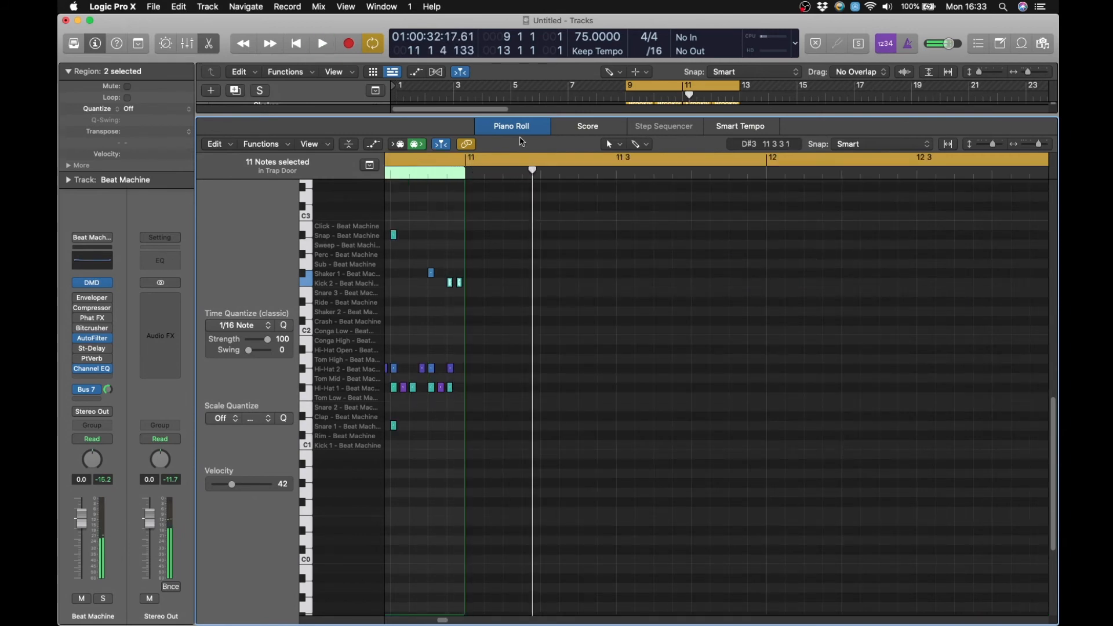
# Step: Close the Piano Roll and select the Shaker track with its four regions
pyautogui.press('e')
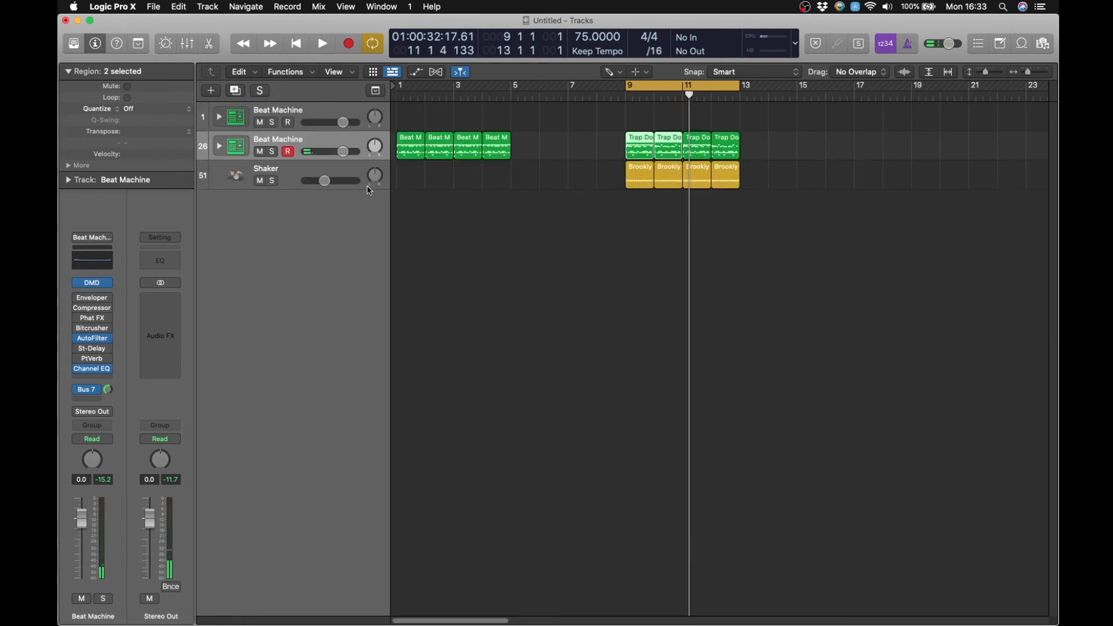
pyautogui.click(339, 170)
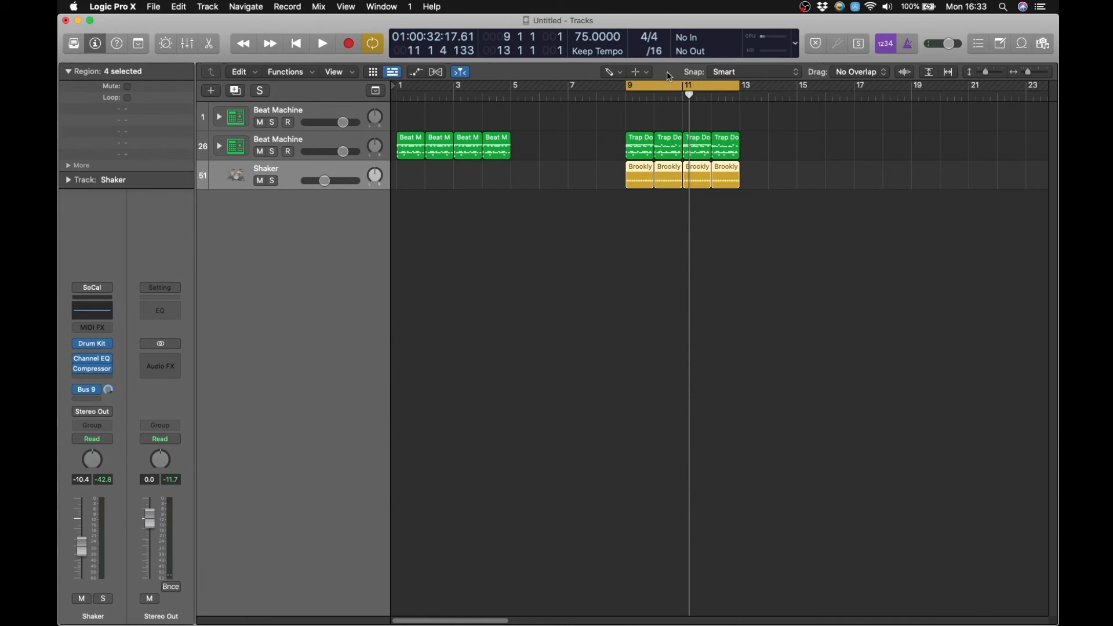
# Step: Turn off cycle mode, open the Shaker regions in the Drummer editor, and play the soloed Shaker track from bar 9
pyautogui.click(634, 88)
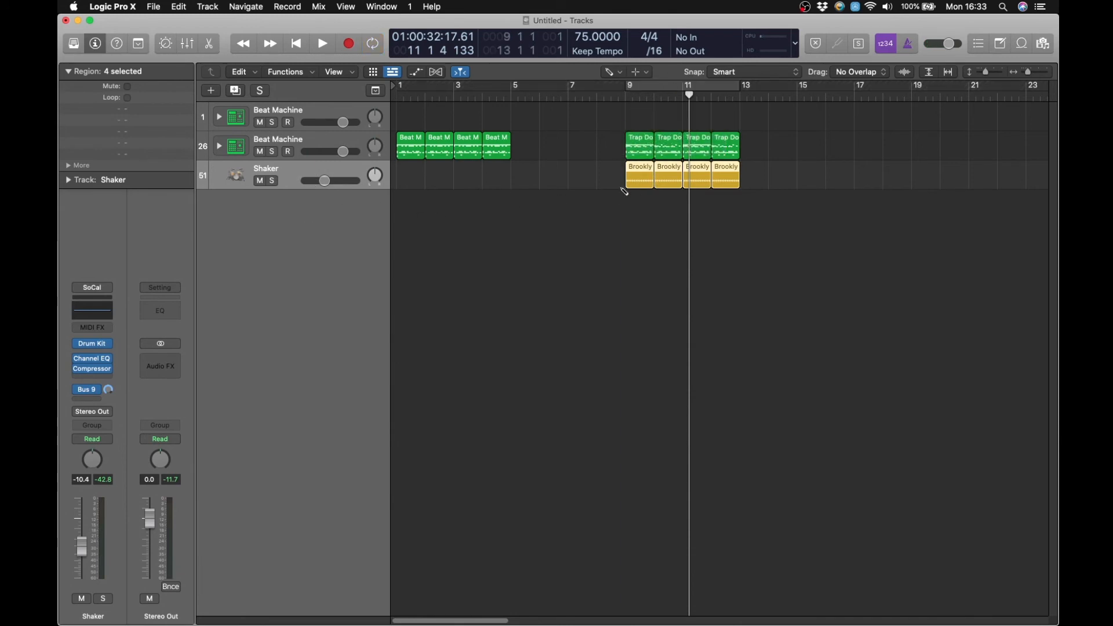
pyautogui.press('e')
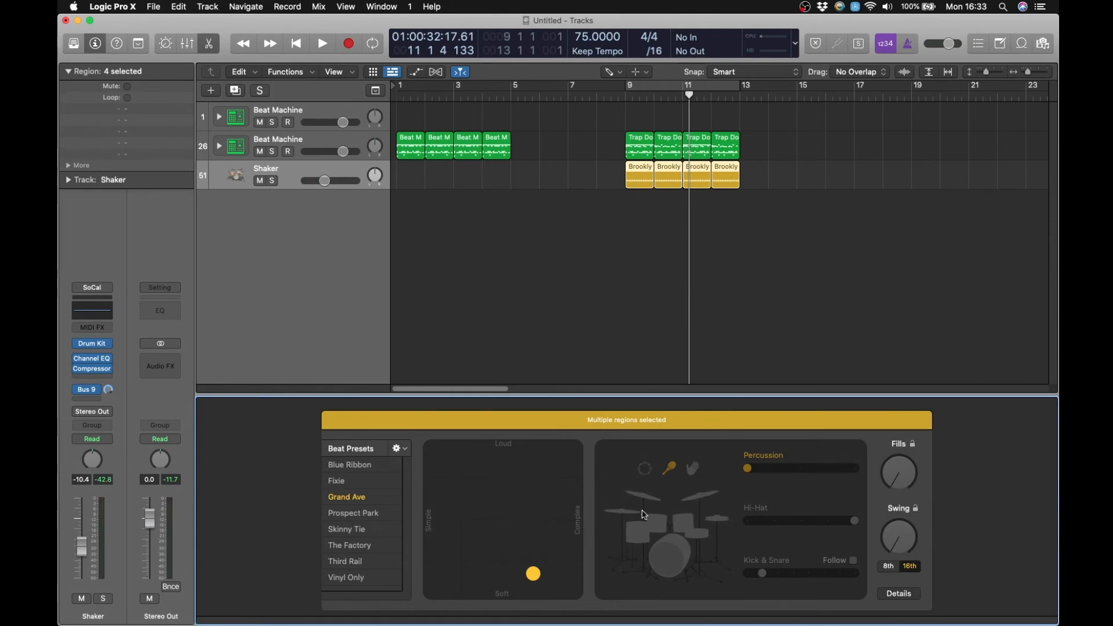
pyautogui.click(273, 180)
pyautogui.click(627, 90)
pyautogui.press('space')
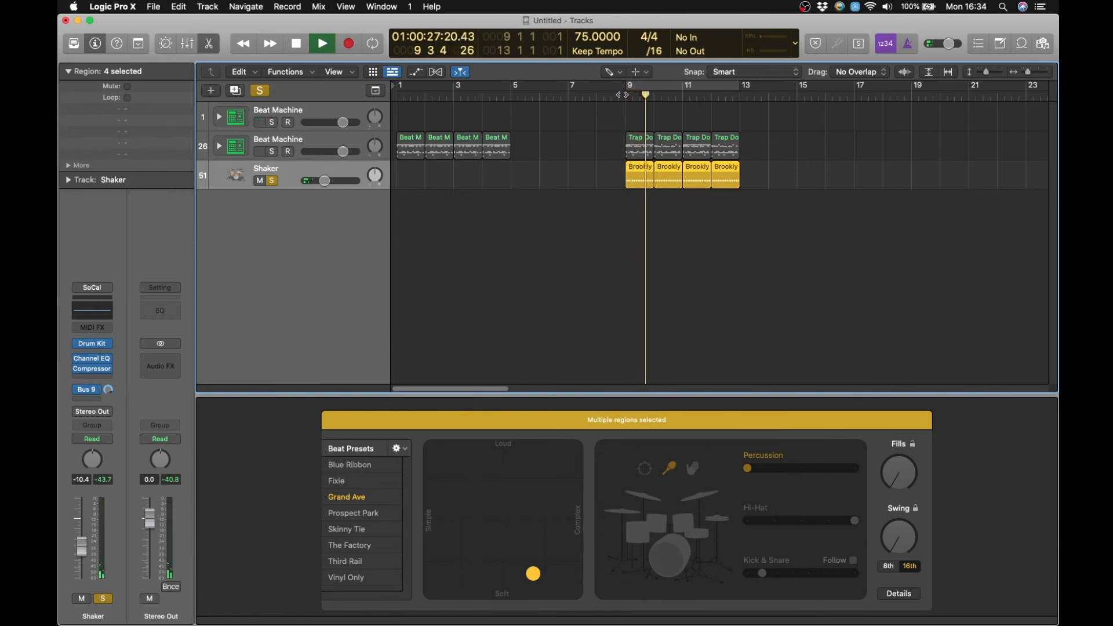
pyautogui.press('space')
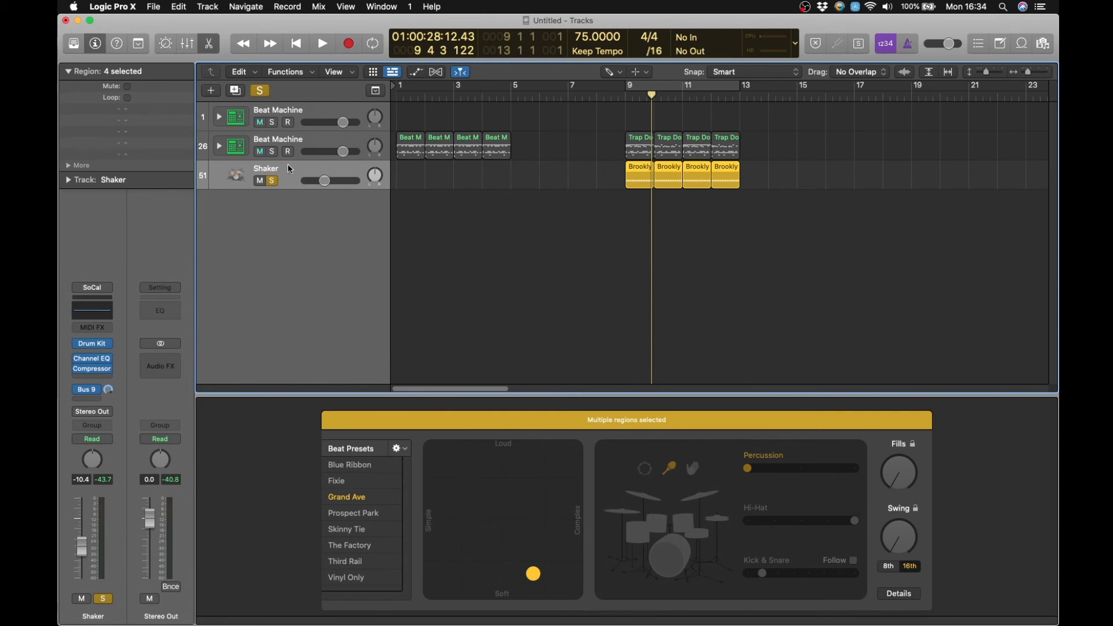
# Step: Solo the second Beat Machine track alongside the Shaker and raise the Shaker's volume to -7.0 dB during playback
pyautogui.click(273, 152)
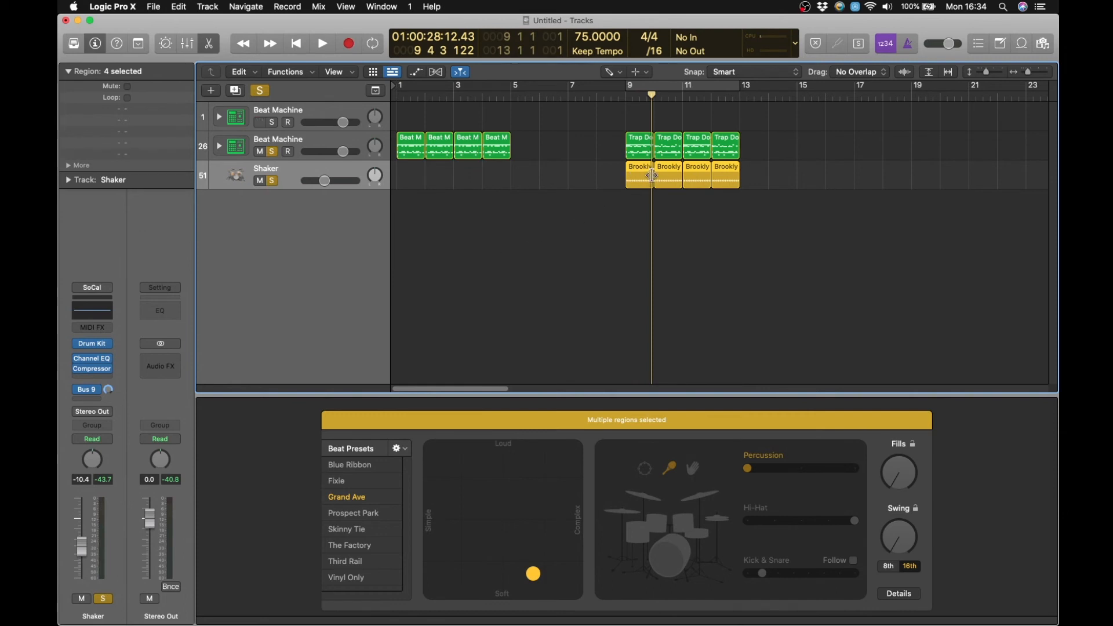
pyautogui.press('space')
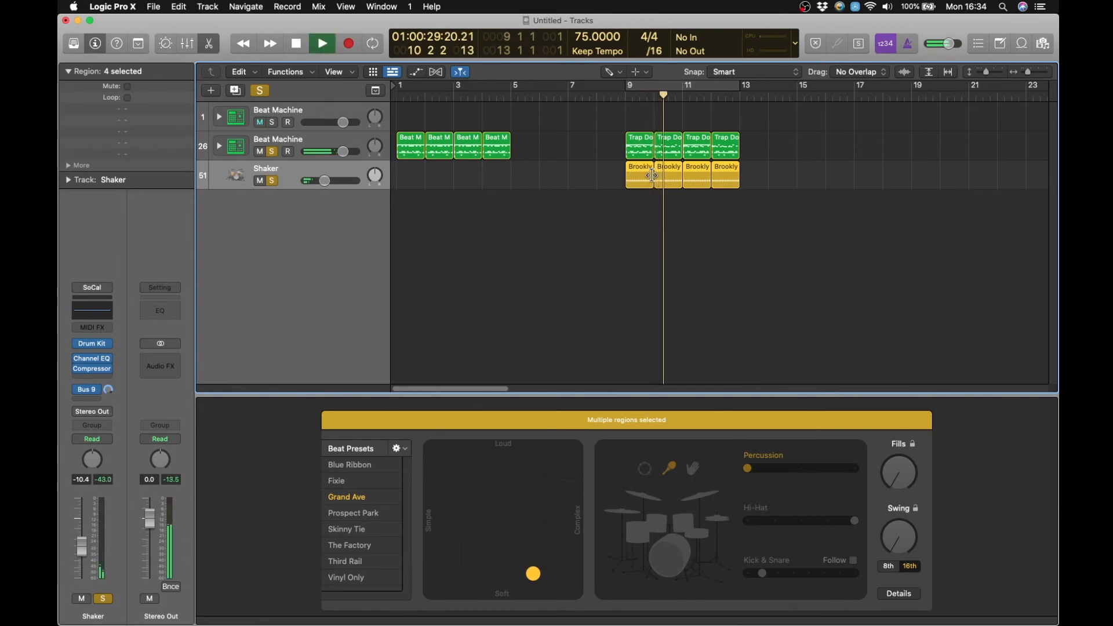
pyautogui.moveTo(317, 186); pyautogui.dragTo(328, 182)
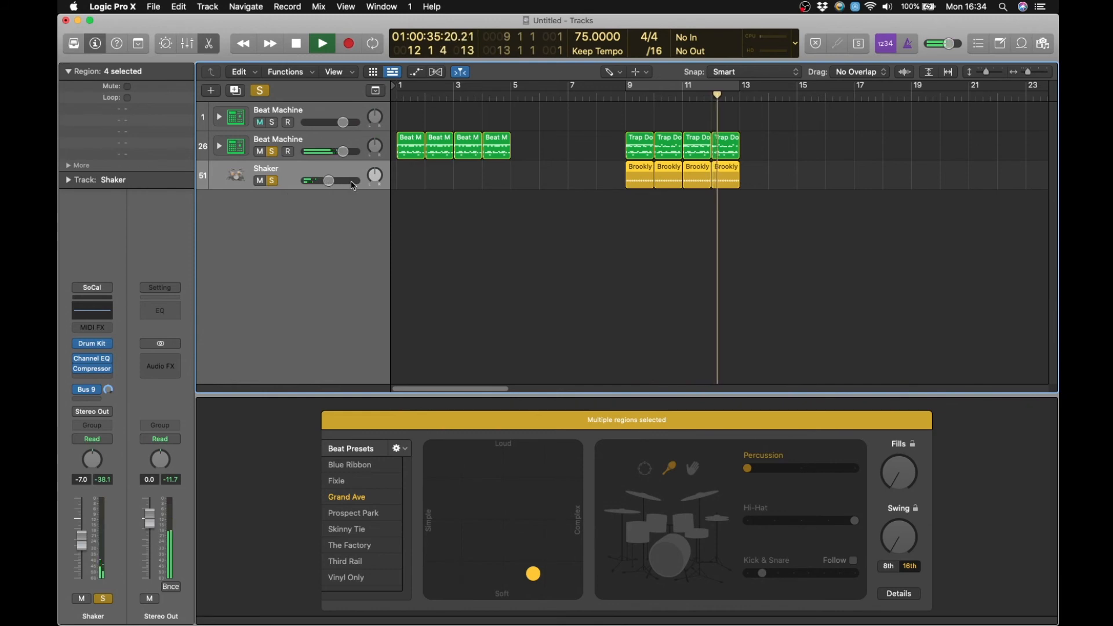
pyautogui.press('space')
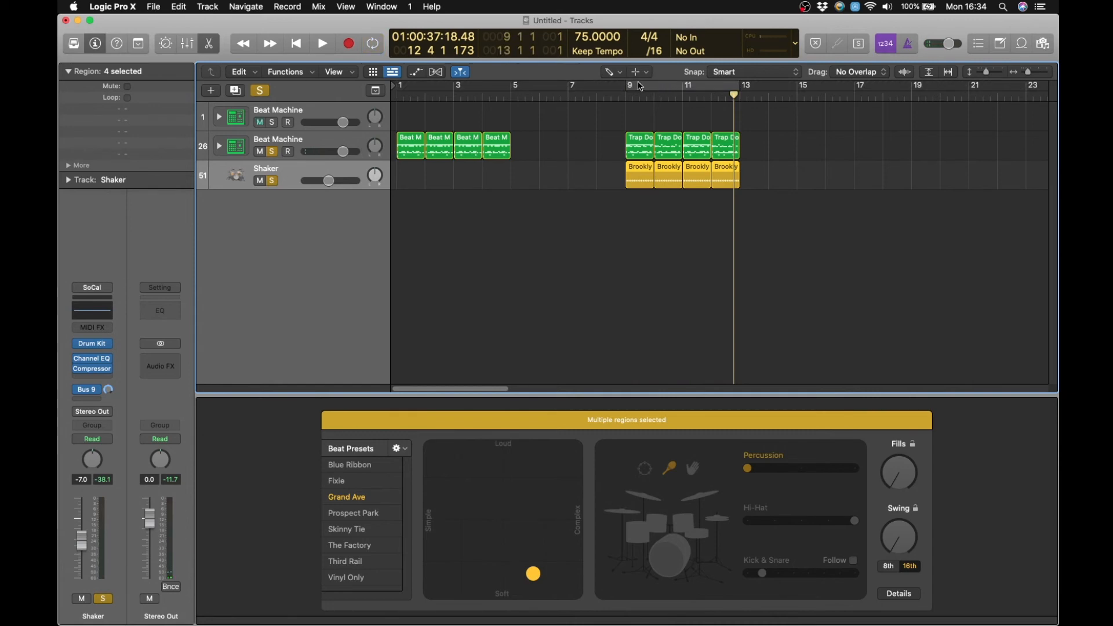
# Step: Cycle bar 9 only and open its Trap Door region in the Piano Roll with the Pointer tool active
pyautogui.moveTo(630, 87); pyautogui.dragTo(636, 152)
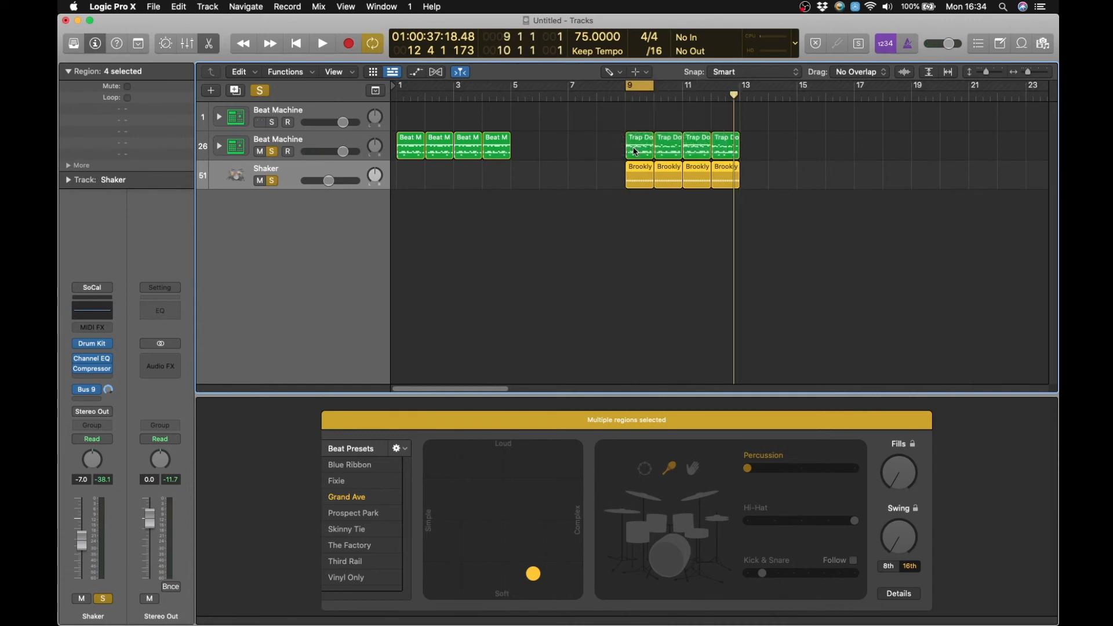
pyautogui.click(355, 138)
pyautogui.doubleClick(528, 127)
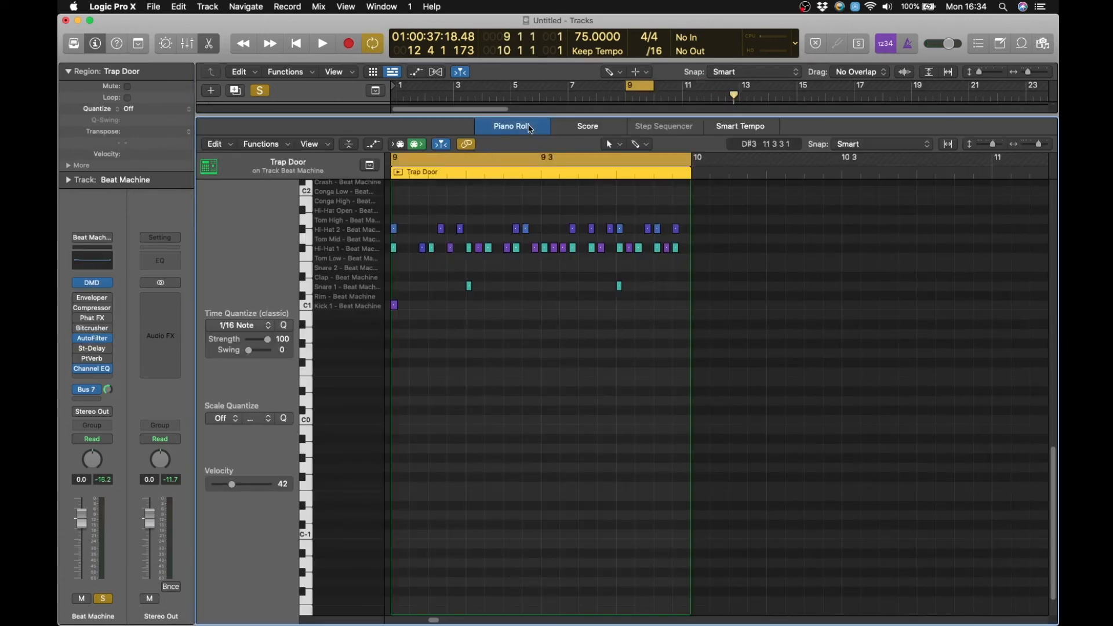
pyautogui.doubleClick(631, 151)
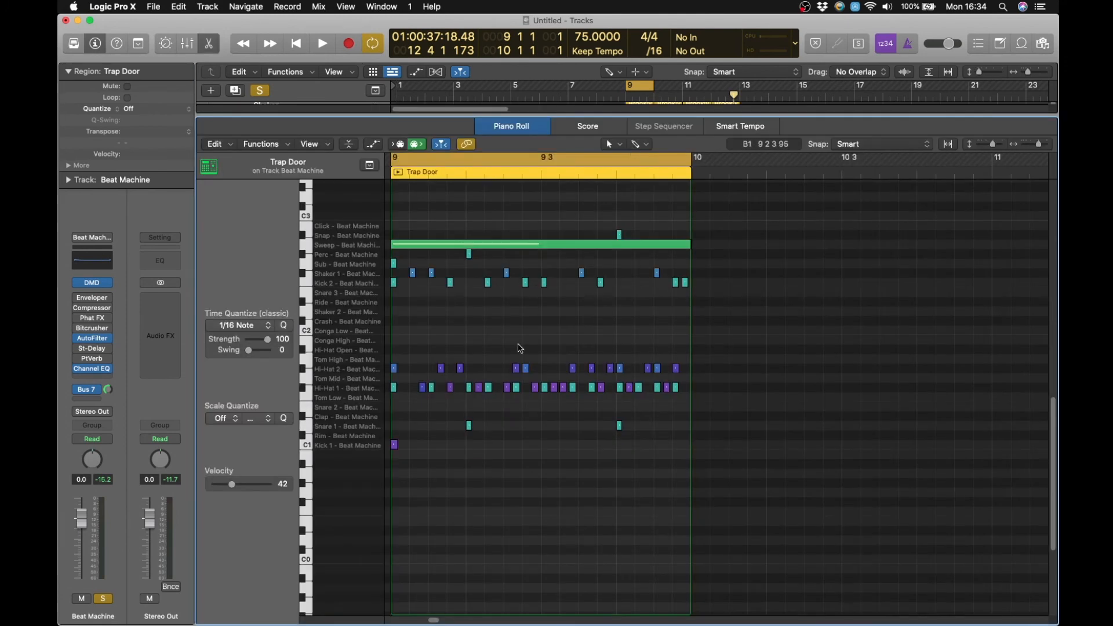
pyautogui.press('t')
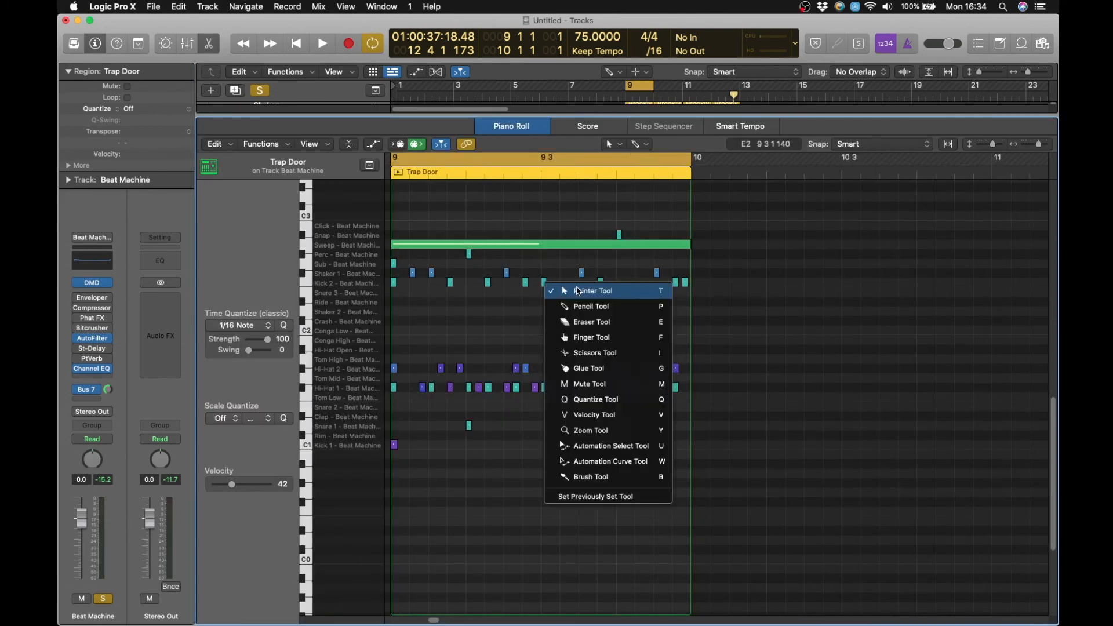
pyautogui.click(577, 288)
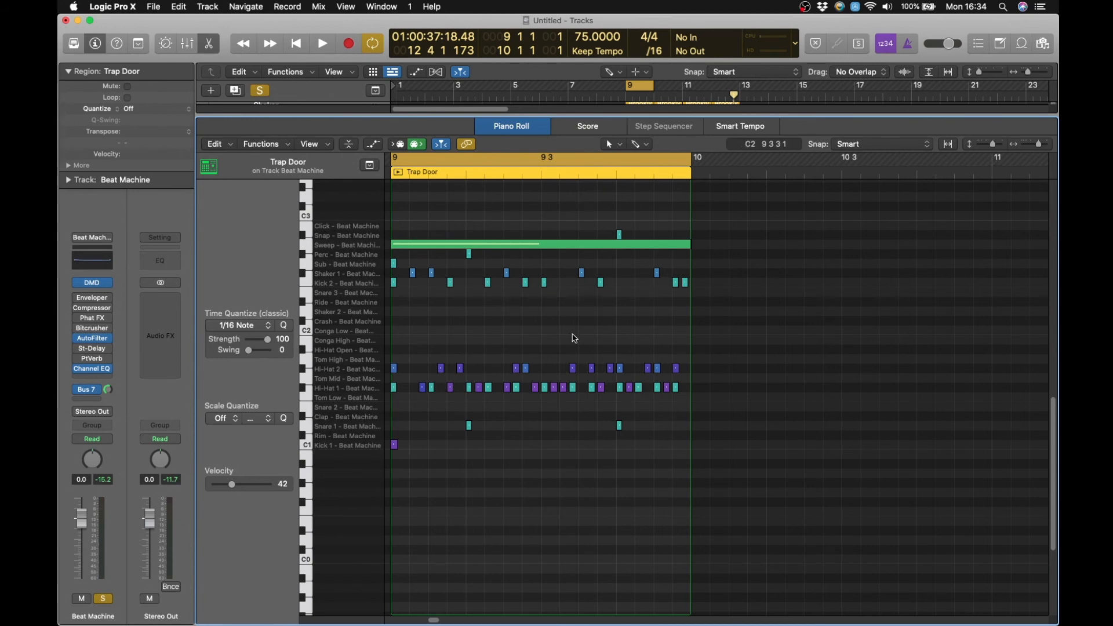
# Step: Select the Trap Door notes after the bar's opening hit, including the Snap note and leaving out the Sweep
pyautogui.moveTo(518, 373)
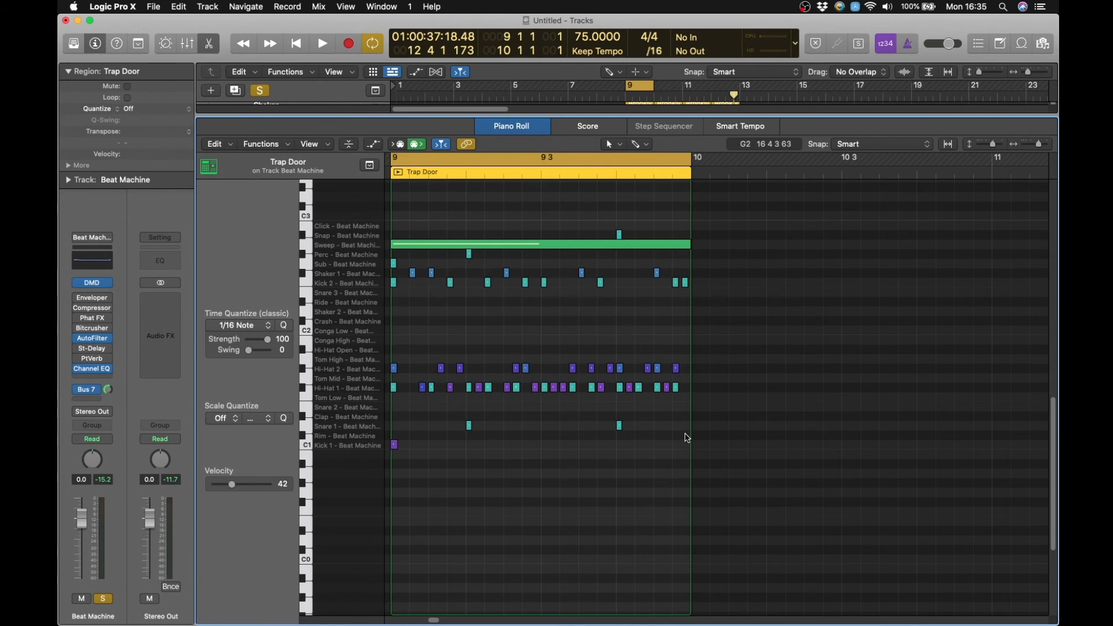
pyautogui.moveTo(685, 435); pyautogui.dragTo(411, 258)
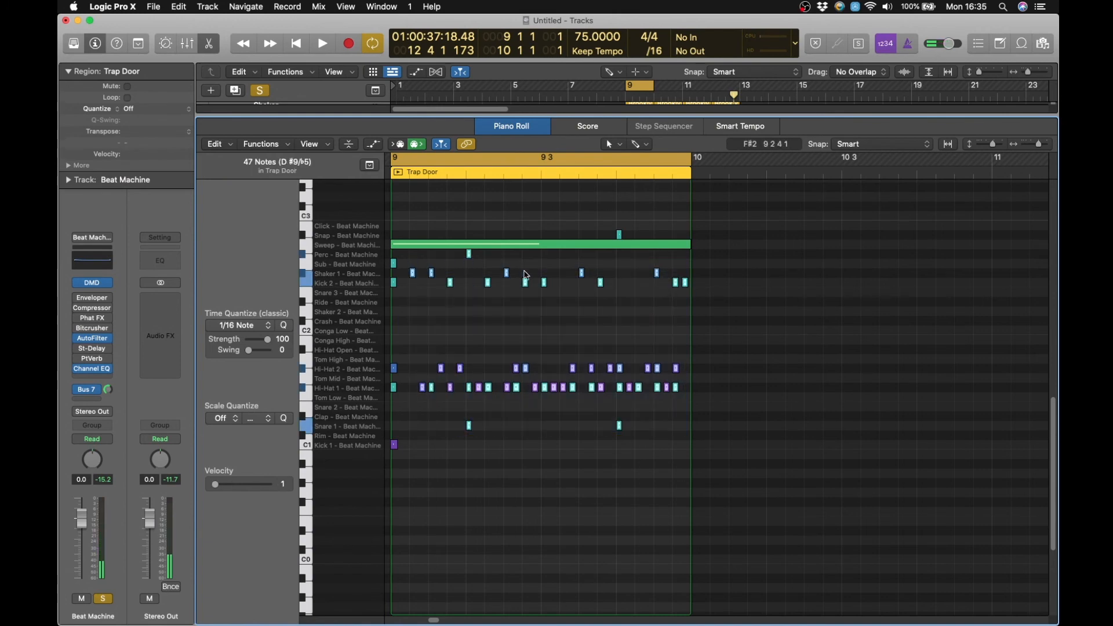
pyautogui.keyDown('shift'); pyautogui.click(618, 234); pyautogui.keyUp('shift')
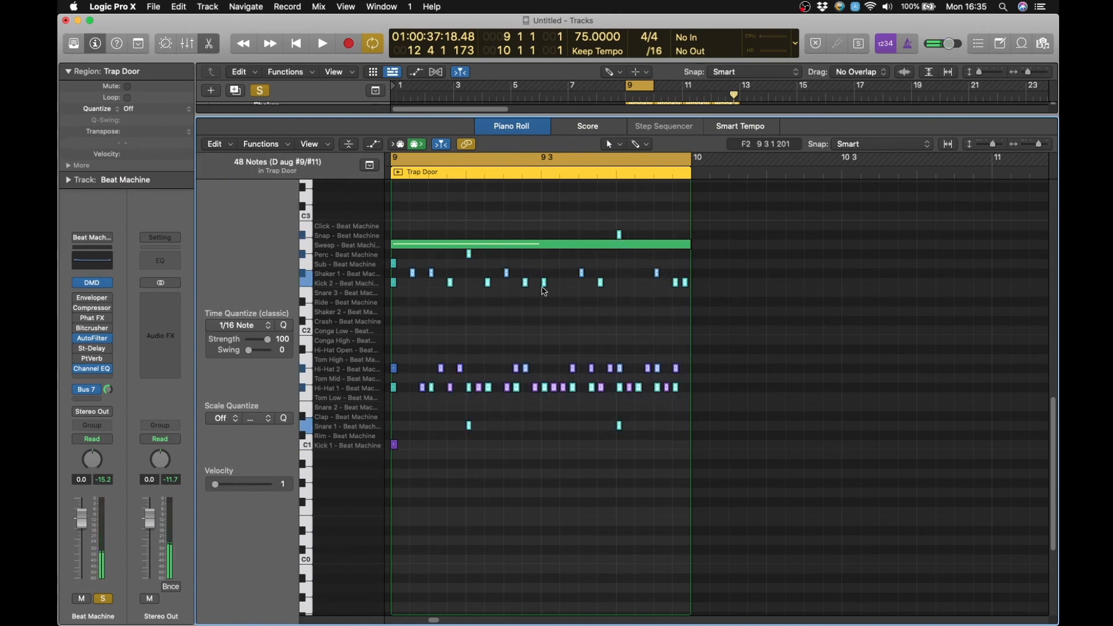
# Step: Apply the Humanize MIDI transform to the selected notes with position, velocity and length each randomized by 10, and close its window
pyautogui.click(267, 144)
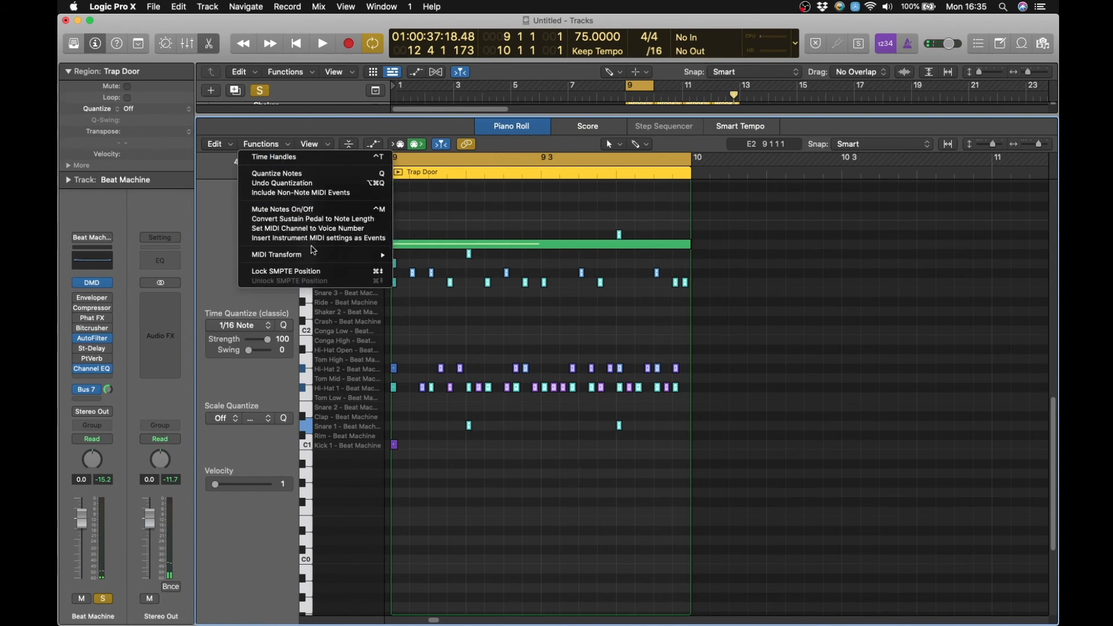
pyautogui.moveTo(334, 256)
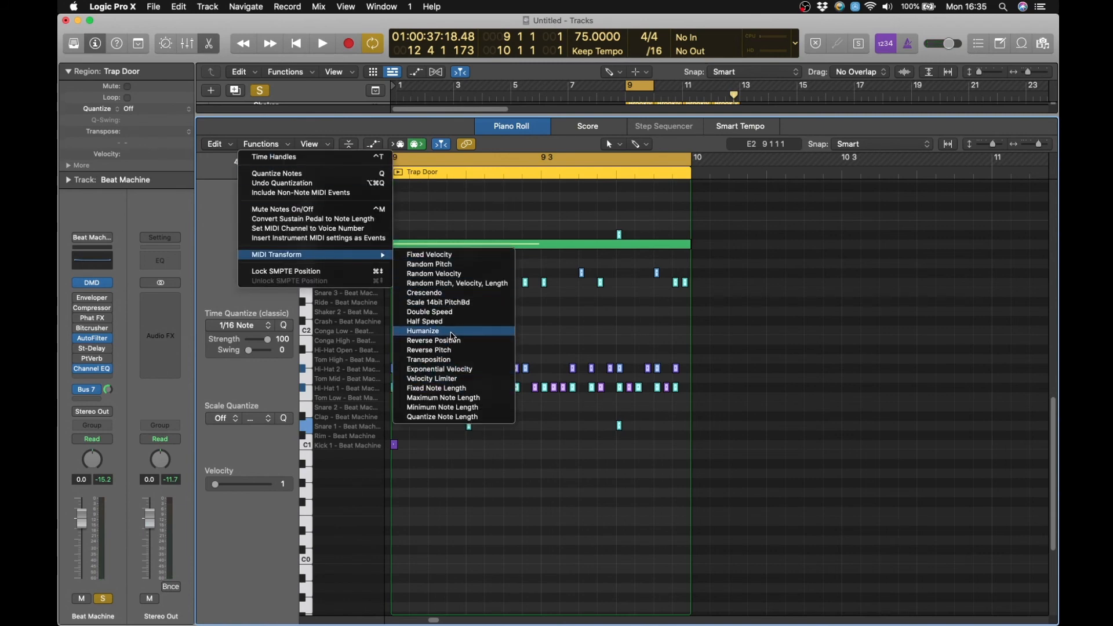
pyautogui.click(452, 333)
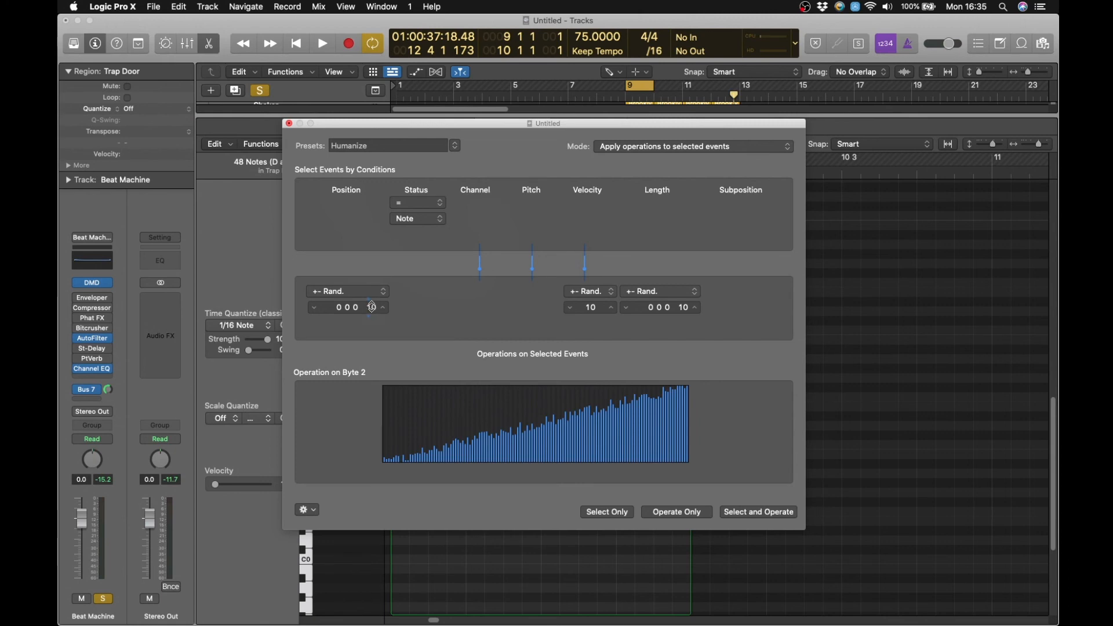
pyautogui.moveTo(374, 304); pyautogui.dragTo(371, 313)
pyautogui.moveTo(637, 123); pyautogui.dragTo(714, 137)
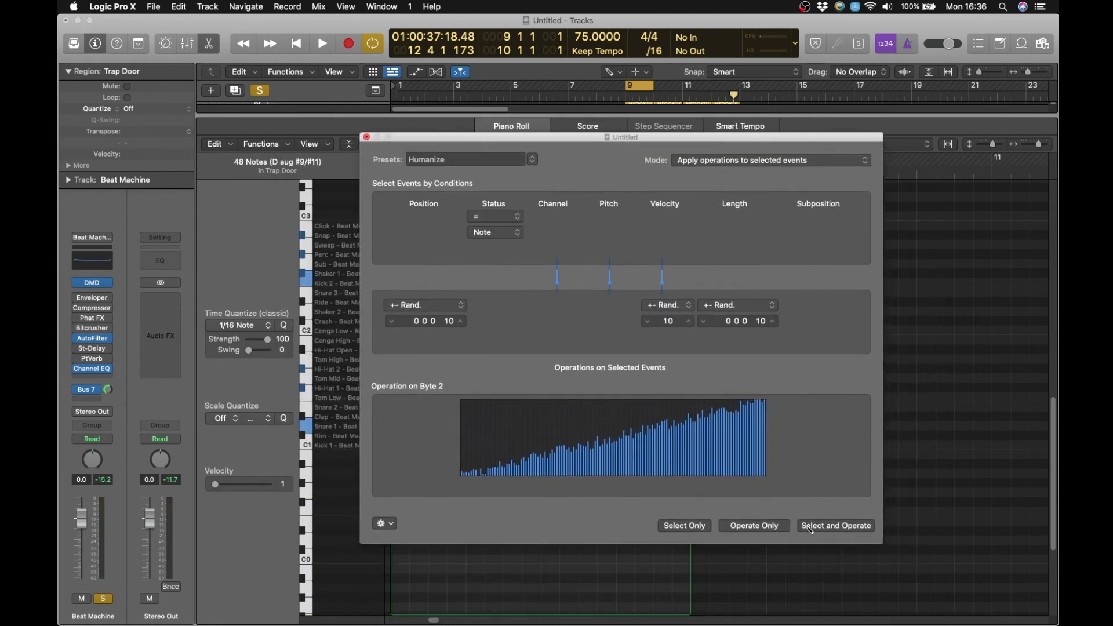
pyautogui.click(749, 527)
pyautogui.moveTo(631, 139); pyautogui.dragTo(883, 268)
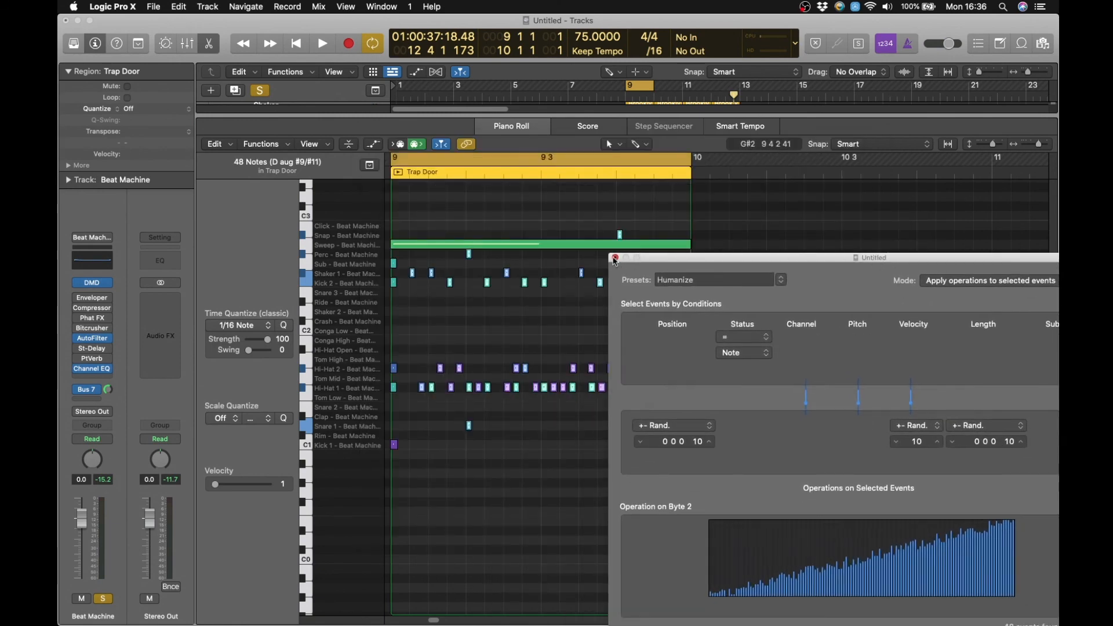
pyautogui.click(619, 263)
# Step: Deselect the notes and examine up close how the humanized notes sit against the grid in bar 9
pyautogui.press('t')
pyautogui.press('t')
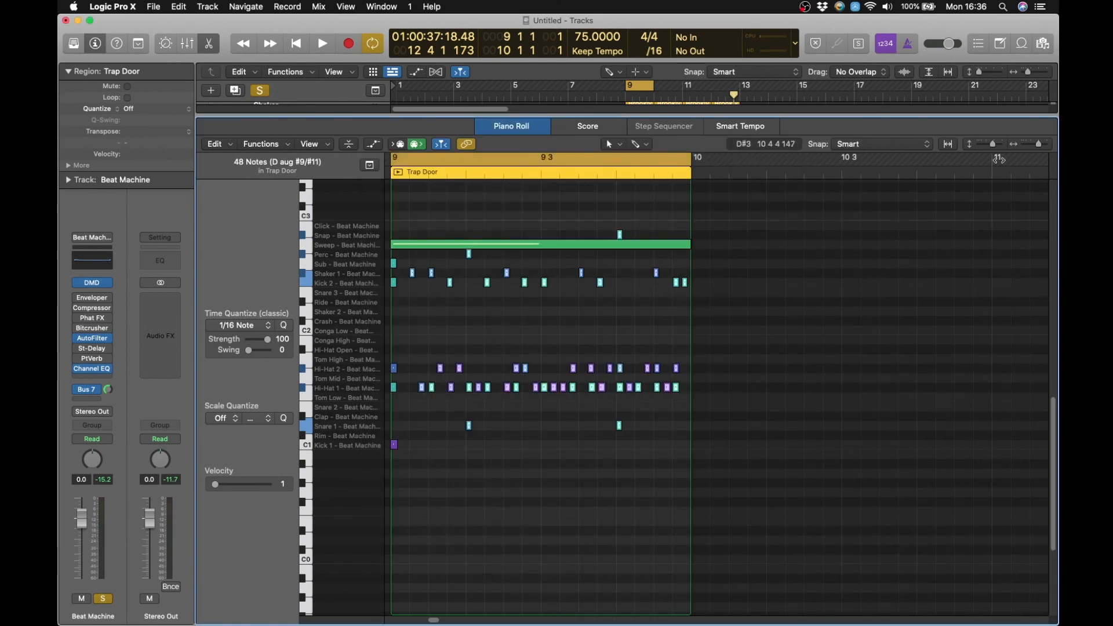
pyautogui.moveTo(1038, 145); pyautogui.dragTo(1050, 148)
pyautogui.click(794, 438)
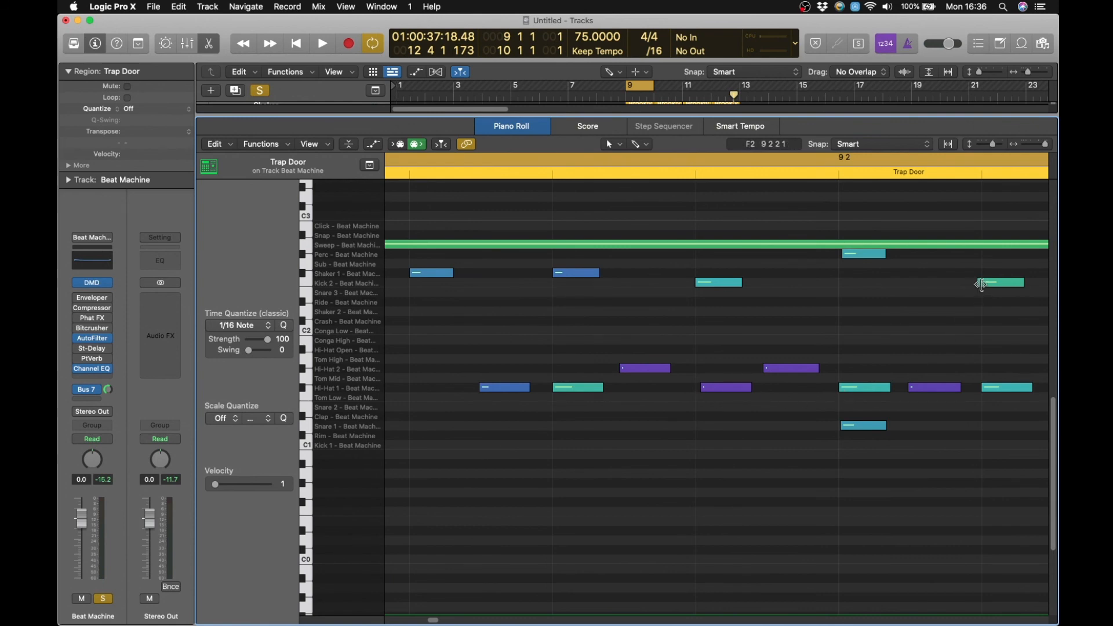
pyautogui.moveTo(980, 285)
pyautogui.moveTo(1043, 144); pyautogui.dragTo(1038, 144)
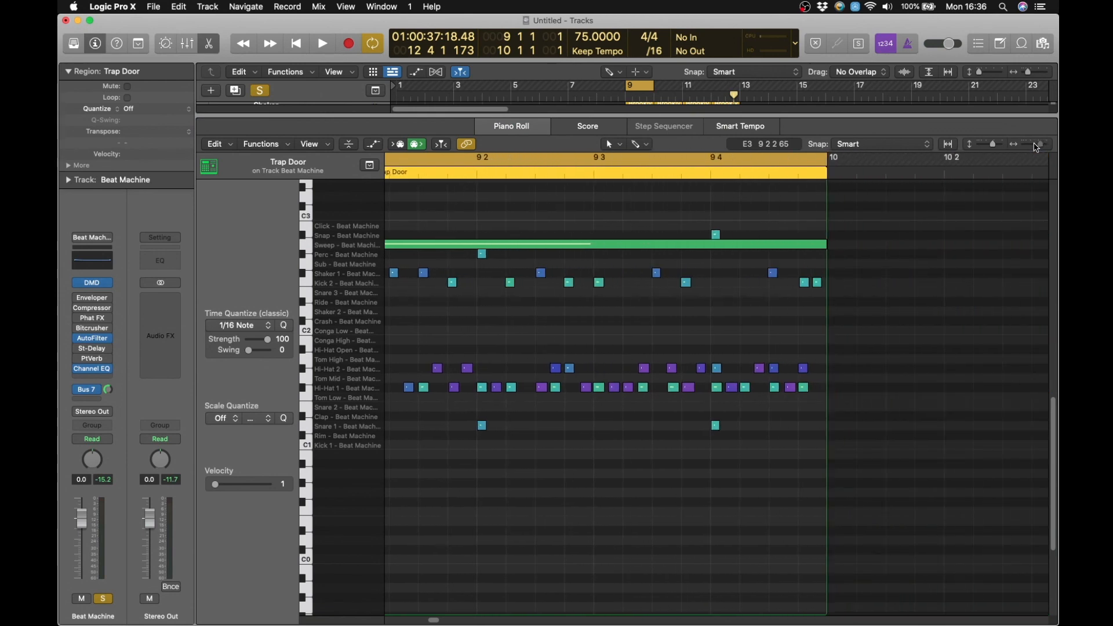
pyautogui.click(778, 427)
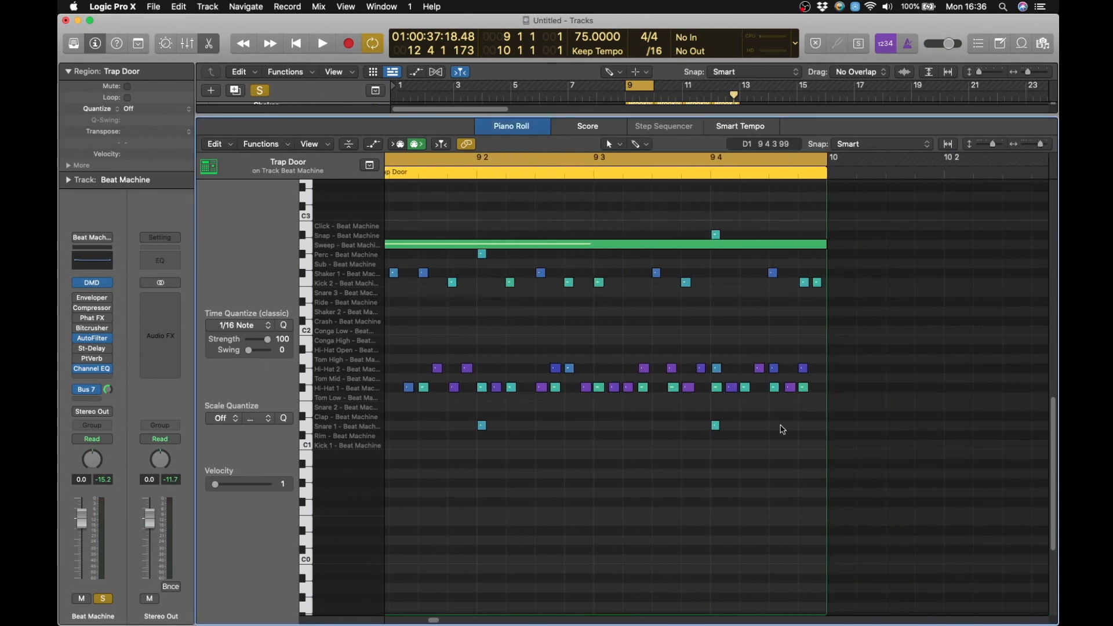
# Step: Play back the humanized bar from bar 9 and stop before it ends
pyautogui.press('Return')
pyautogui.press('space')
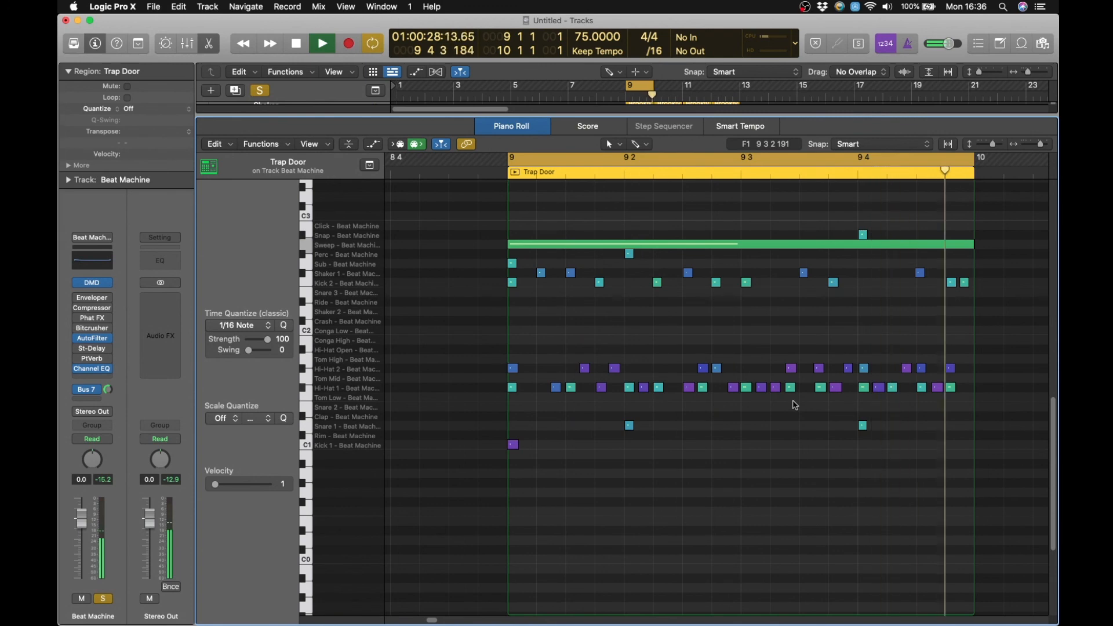
pyautogui.press('space')
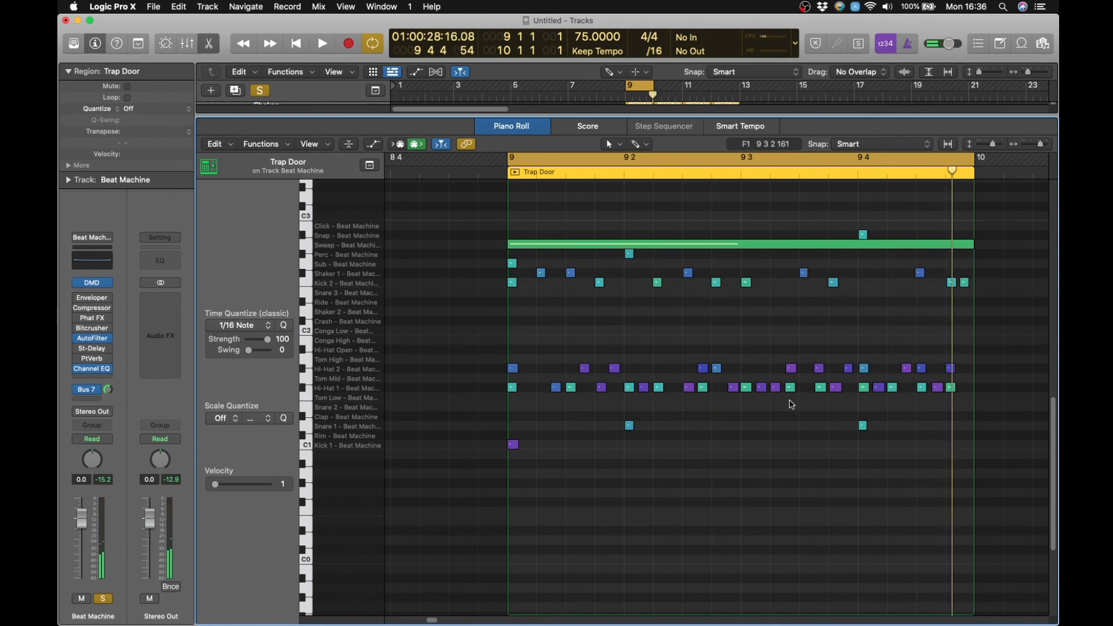
# Step: Unsolo the Beat Machine and Shaker channels in the Mixer and return to the full Tracks area
pyautogui.press('x')
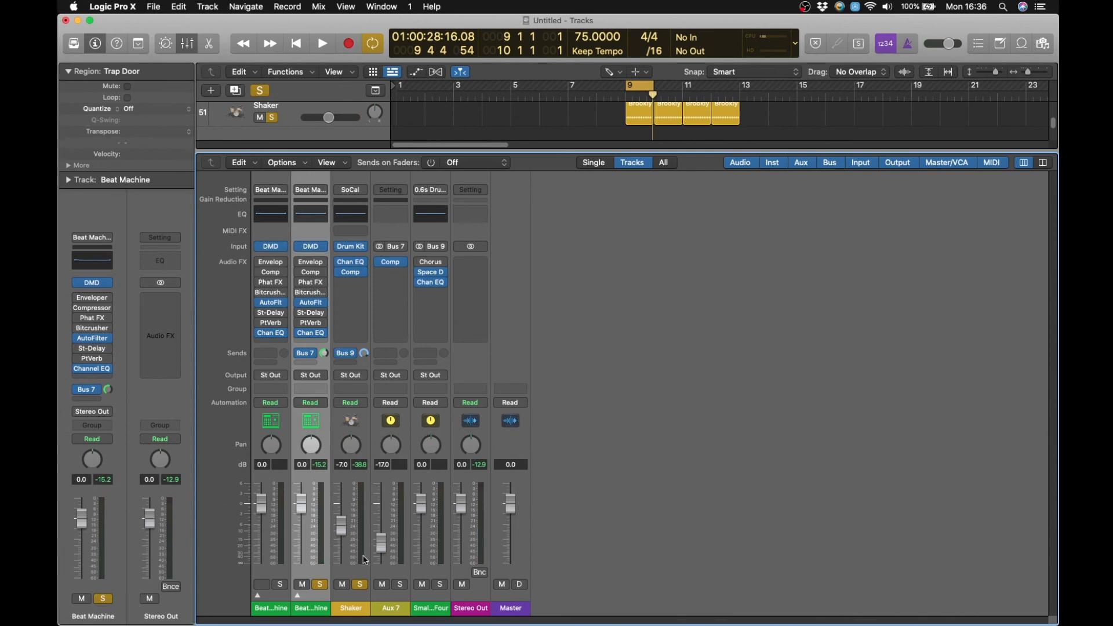
pyautogui.click(320, 584)
pyautogui.click(359, 584)
pyautogui.press('x')
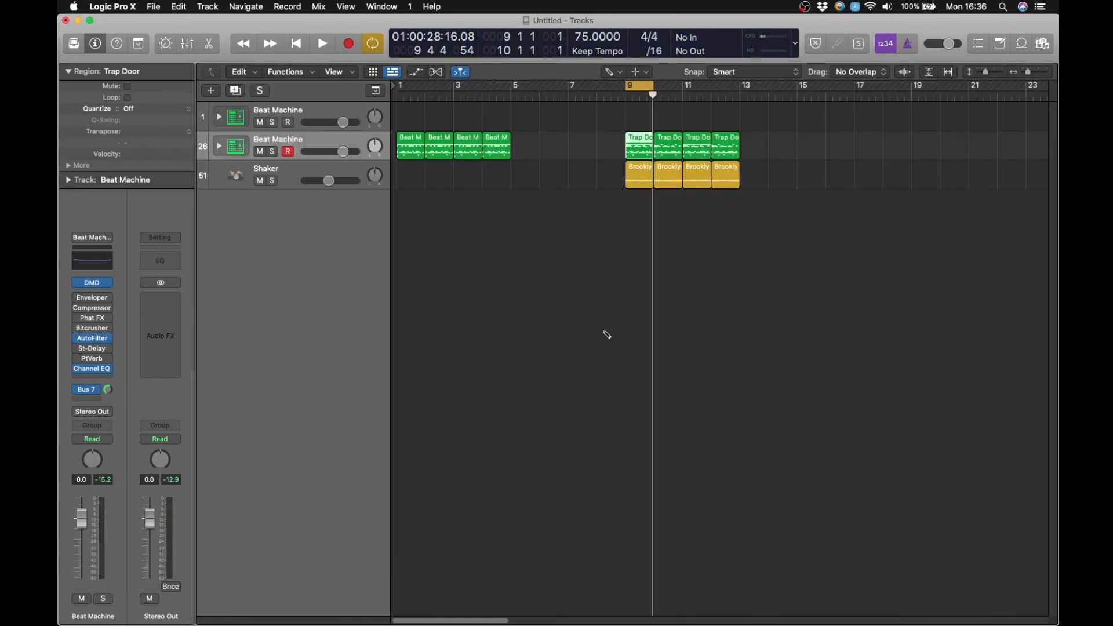
# Step: Switch the Tracks area to the Pointer tool and deselect all regions
pyautogui.press('t')
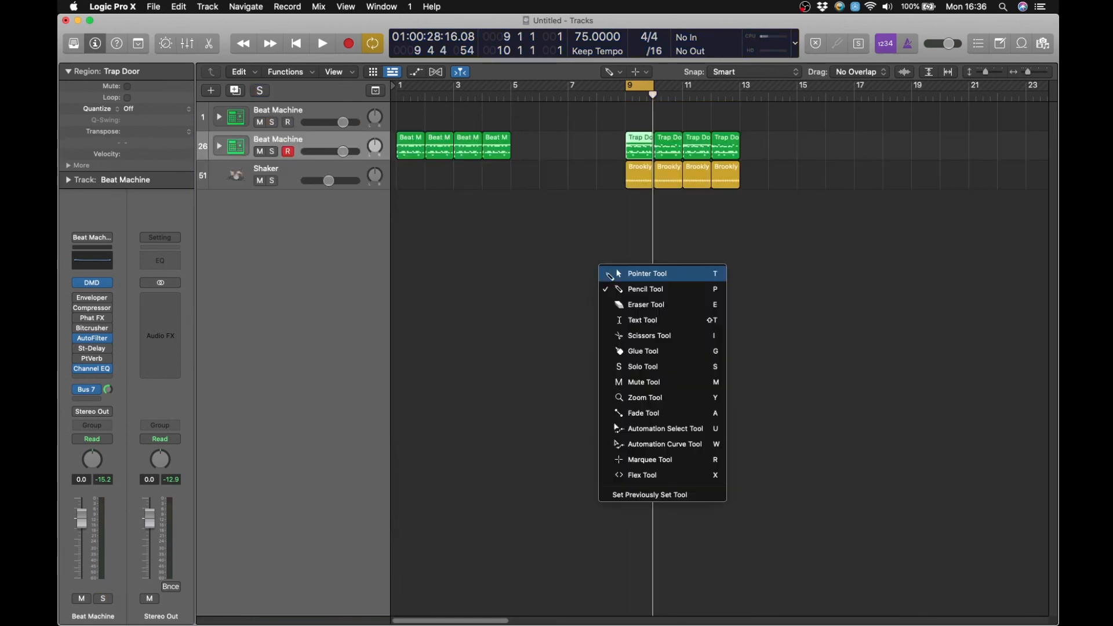
pyautogui.click(607, 277)
pyautogui.click(607, 276)
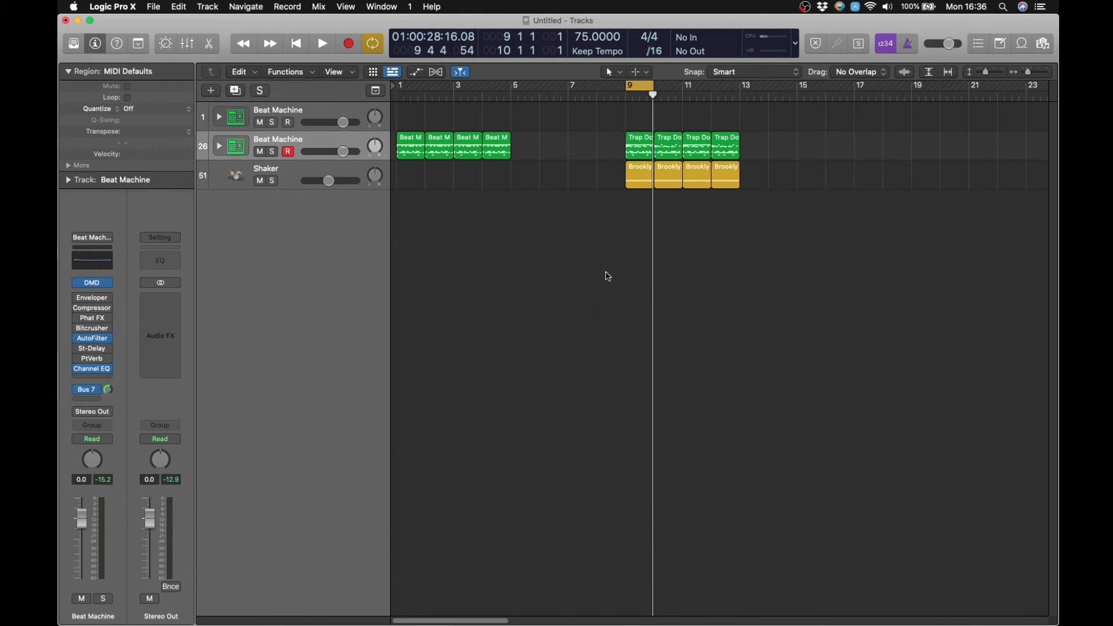